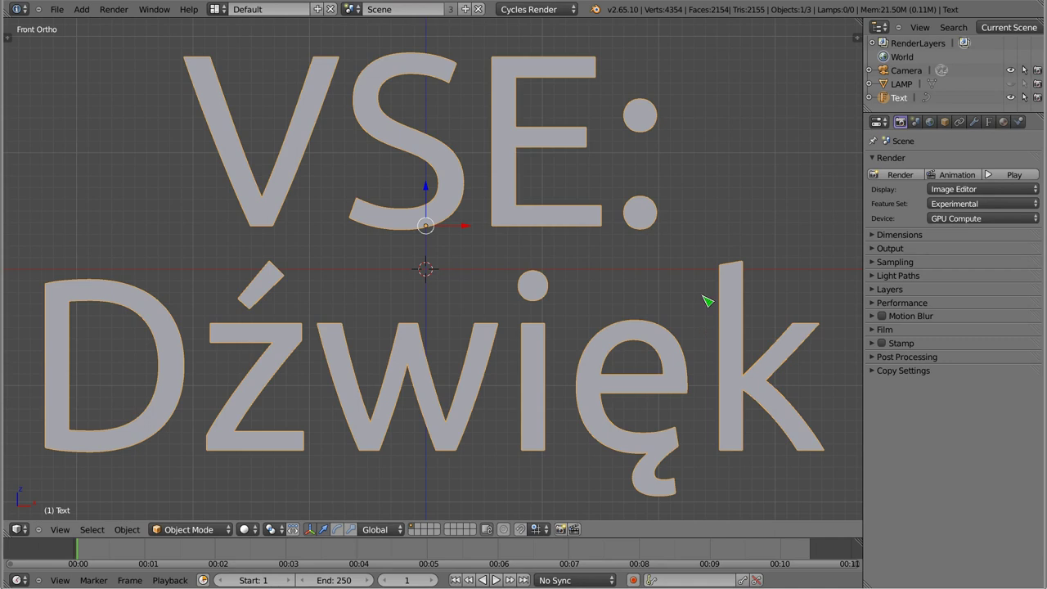
# Step: Delete the title Text object and switch to the Video Editing layout to add a strip
pyautogui.press('x')
pyautogui.click(483, 205)
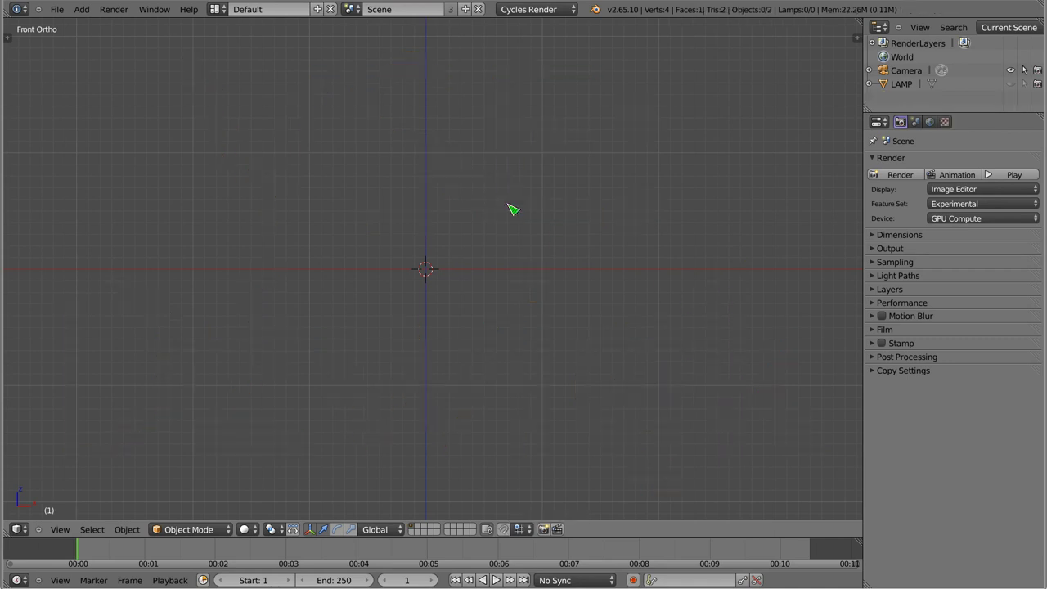
pyautogui.click(216, 9)
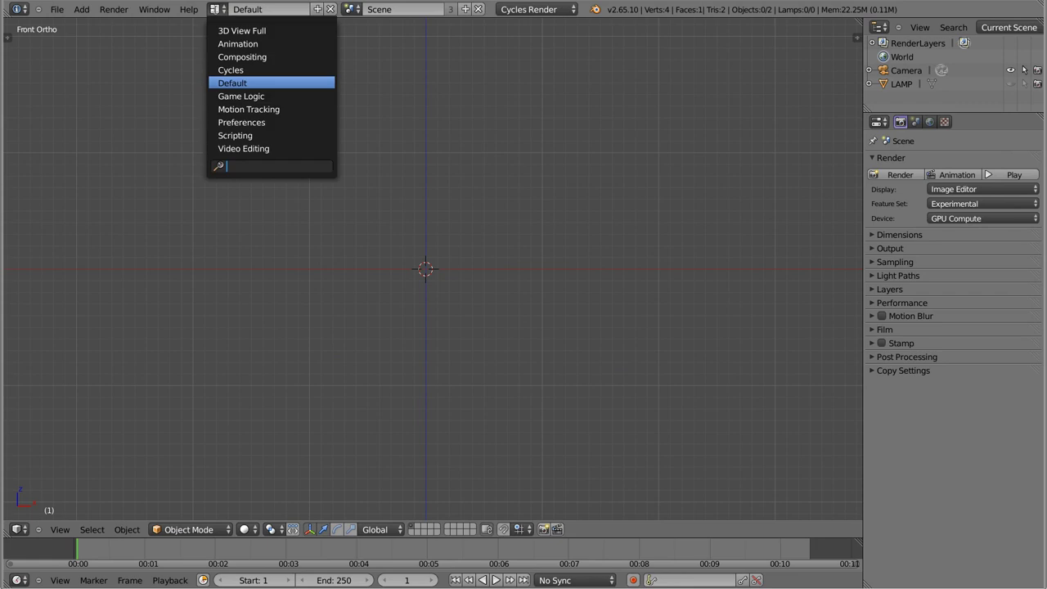
pyautogui.click(242, 152)
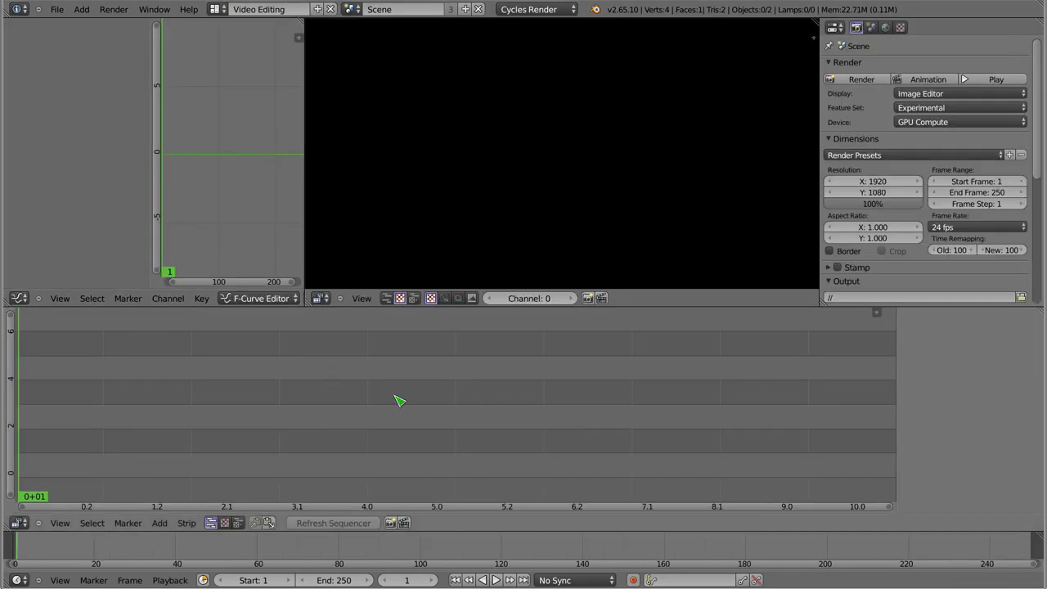
pyautogui.hotkey('shift', 'a')
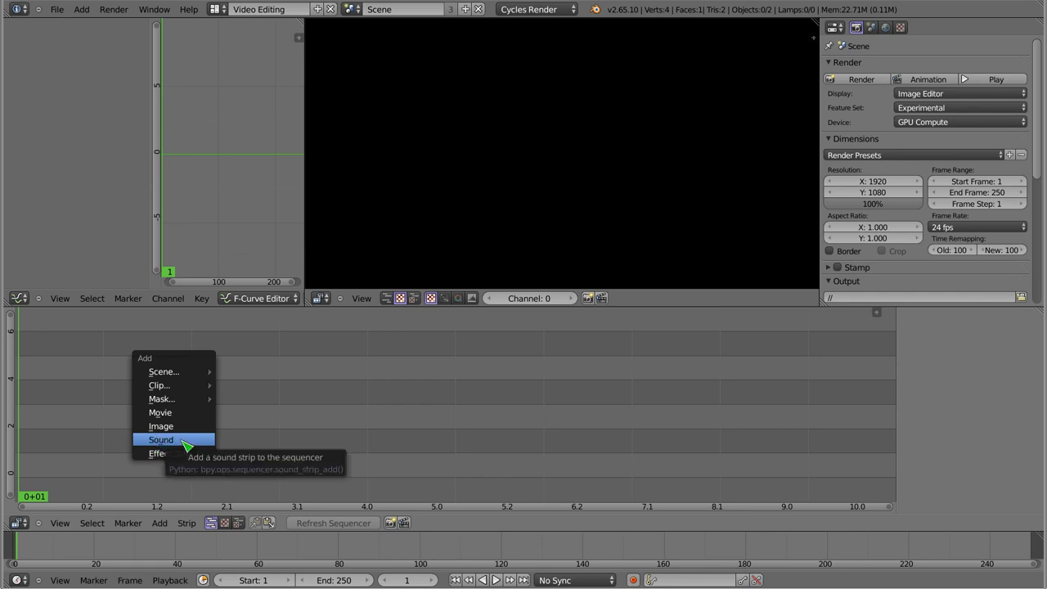
# Step: Add polski-kurs-blendera.flac from the recent audio folder as a sound strip
pyautogui.click(186, 446)
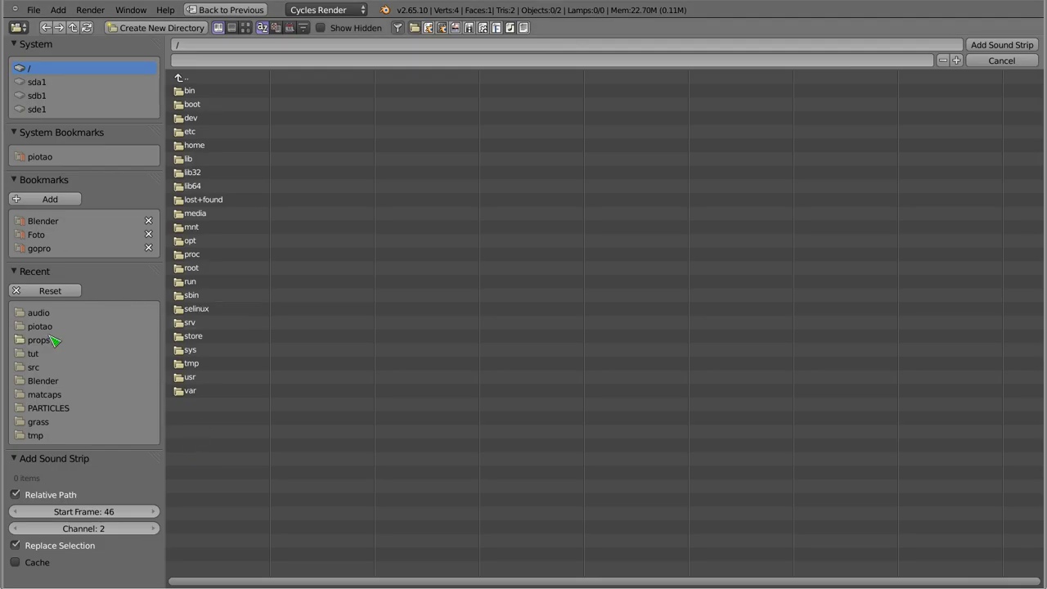
pyautogui.click(41, 313)
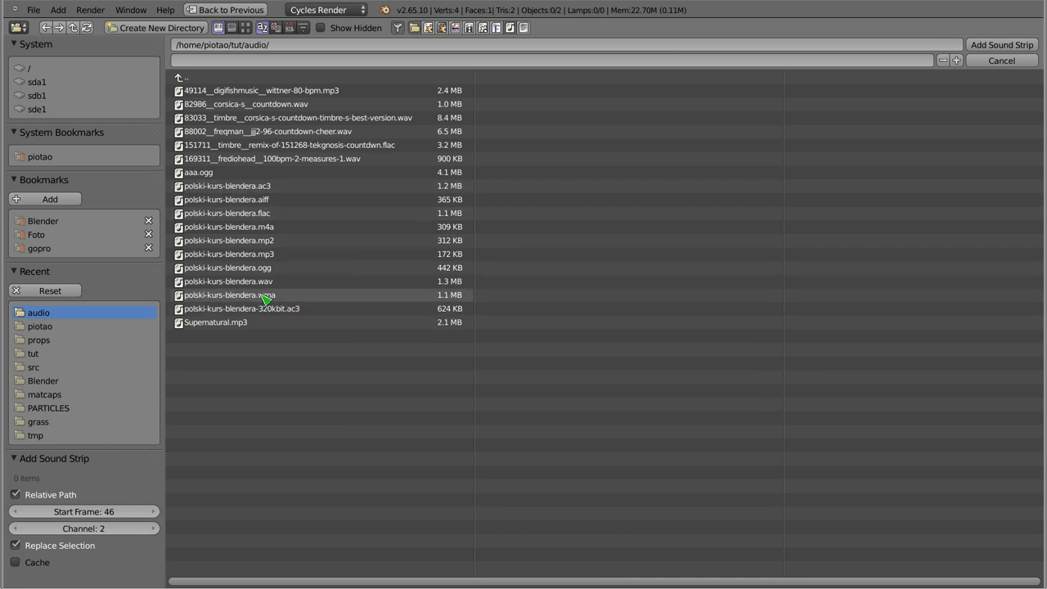
pyautogui.click(243, 214)
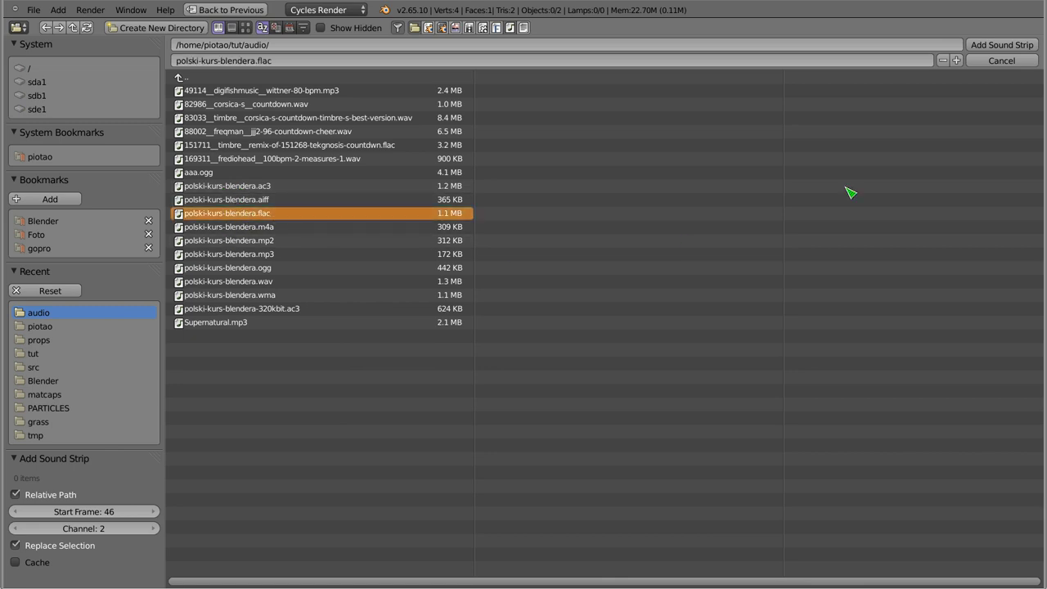
pyautogui.click(1007, 46)
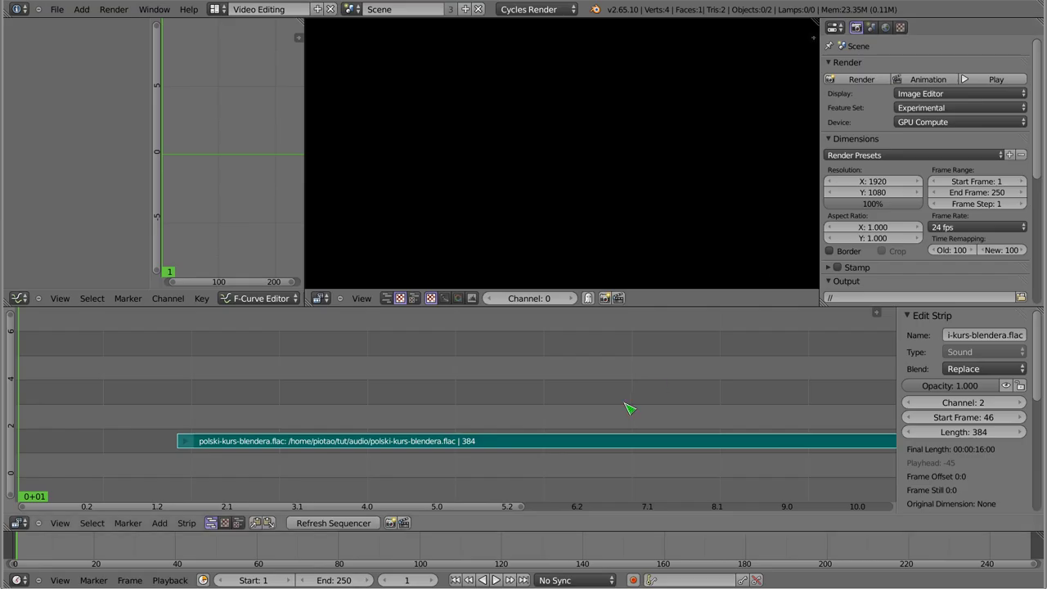
# Step: Slide the polski-kurs-blendera.flac strip from frame 46 back to start at frame 1
pyautogui.moveTo(584, 456)
pyautogui.keyDown('ctrl'); pyautogui.mouseDown(button='middle')
pyautogui.moveTo(436, 403)
pyautogui.moveTo(458, 404)
pyautogui.mouseUp(button='middle'); pyautogui.keyUp('ctrl')
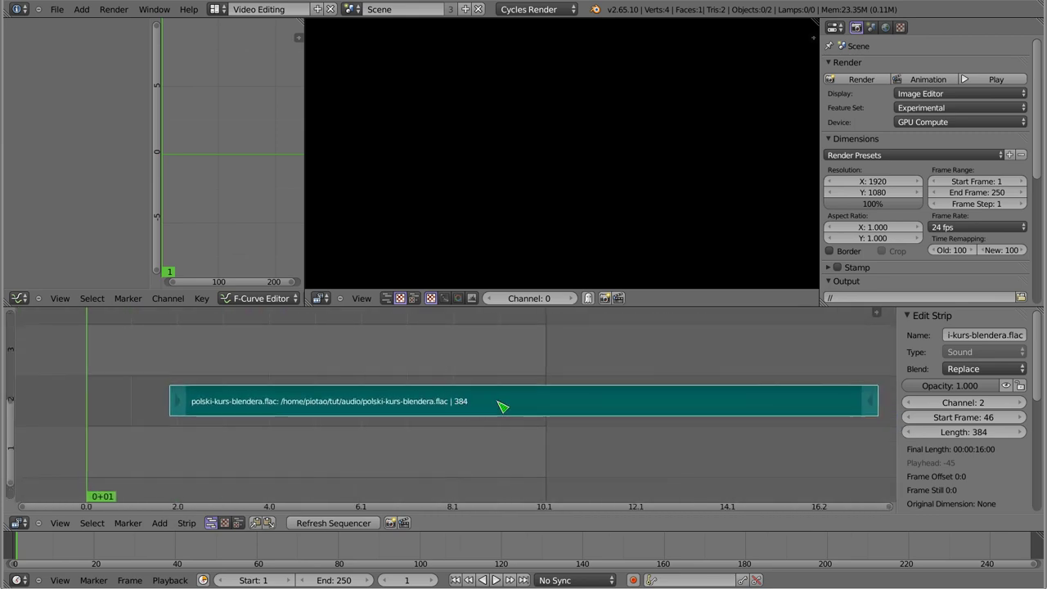
pyautogui.press('g')
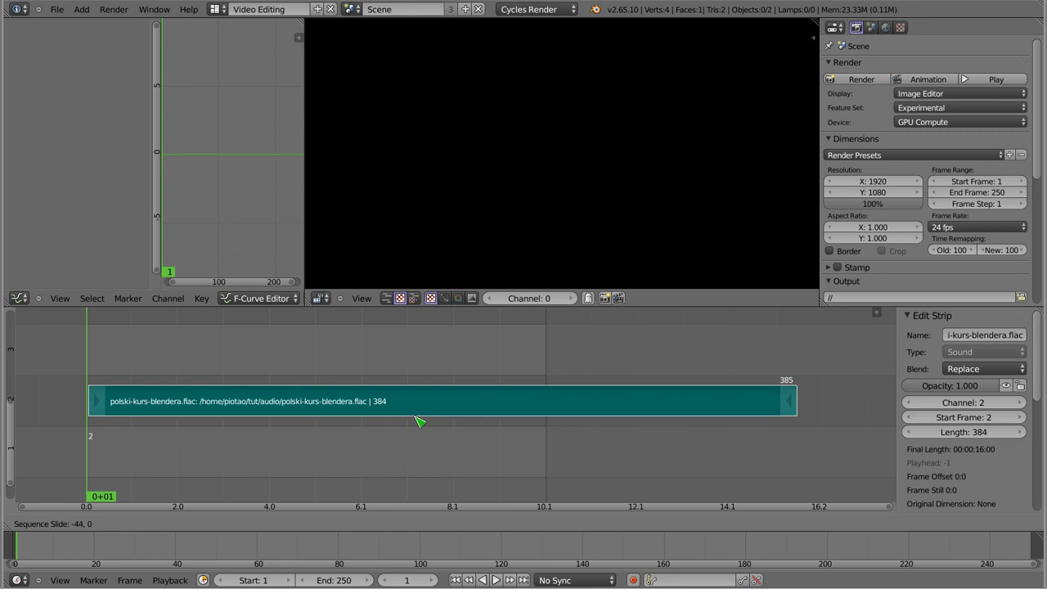
pyautogui.click(418, 420)
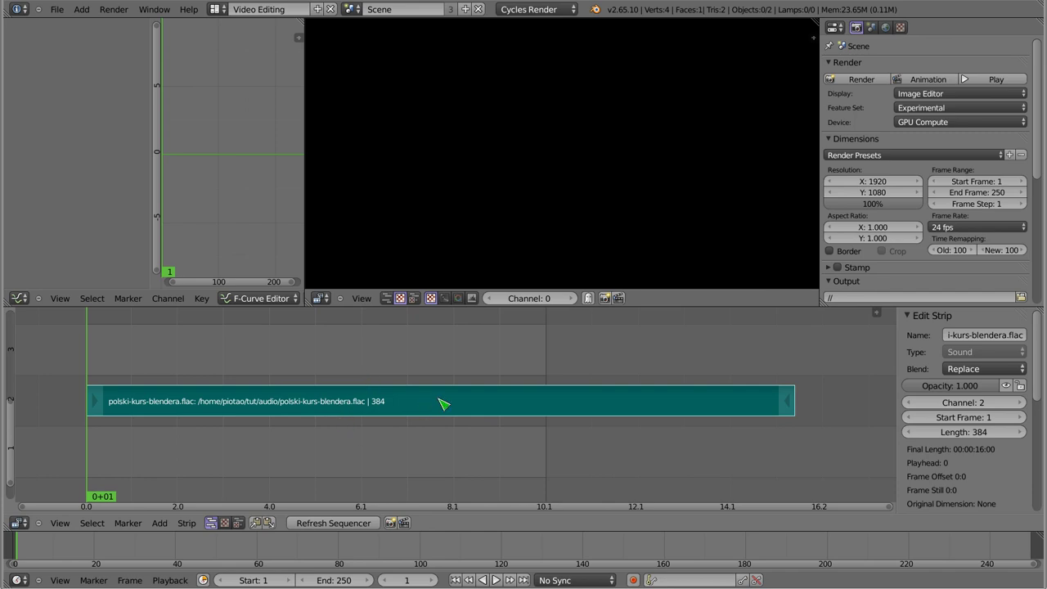
pyautogui.keyDown('ctrl'); pyautogui.moveTo(456, 406); pyautogui.dragTo(449, 381, button='middle'); pyautogui.keyUp('ctrl')
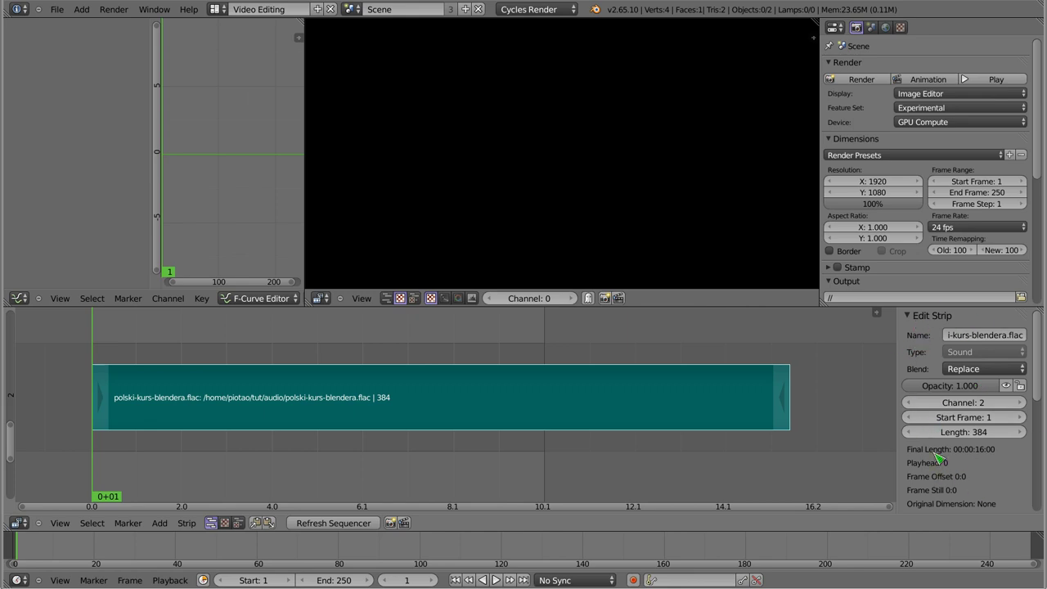
# Step: Check the strip's blend modes, scrub through the sound, and scroll the sidebar down
pyautogui.click(953, 369)
pyautogui.moveTo(127, 357)
pyautogui.mouseDown()
pyautogui.moveTo(374, 375)
pyautogui.moveTo(92, 362)
pyautogui.mouseUp()
pyautogui.scroll(-2, 933, 353)
pyautogui.scroll(-2, 932, 353)
pyautogui.scroll(-1, 932, 354)
pyautogui.scroll(-2, 928, 336)
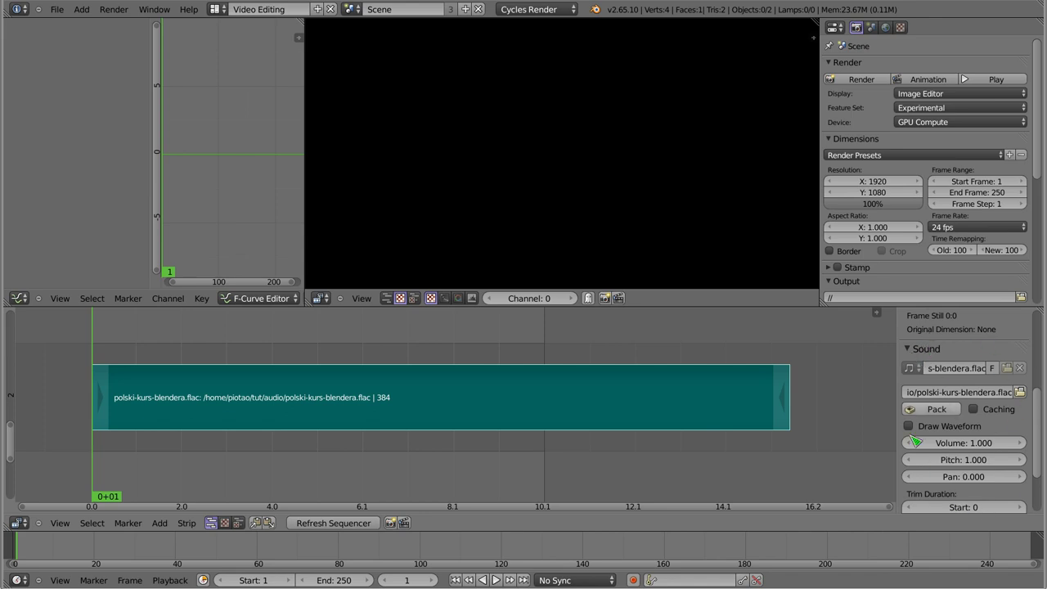
# Step: Widen the sidebar and collapse Edit Strip to reveal volume, pitch and pan settings
pyautogui.moveTo(897, 419); pyautogui.dragTo(864, 421)
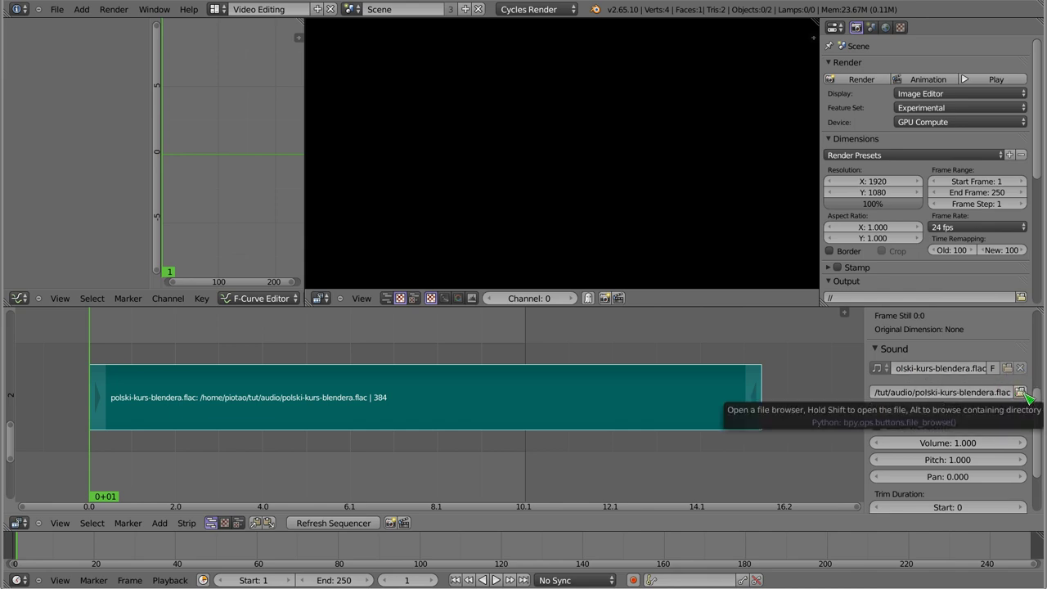
pyautogui.click(1020, 393)
pyautogui.press('Escape')
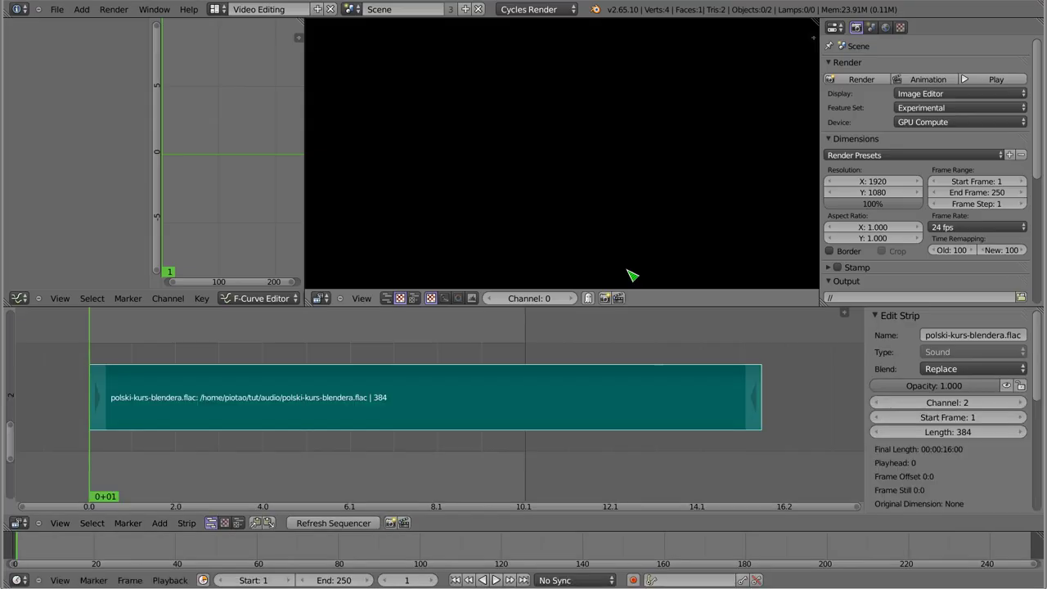
pyautogui.scroll(-3, 908, 458)
pyautogui.scroll(3, 899, 334)
pyautogui.click(879, 316)
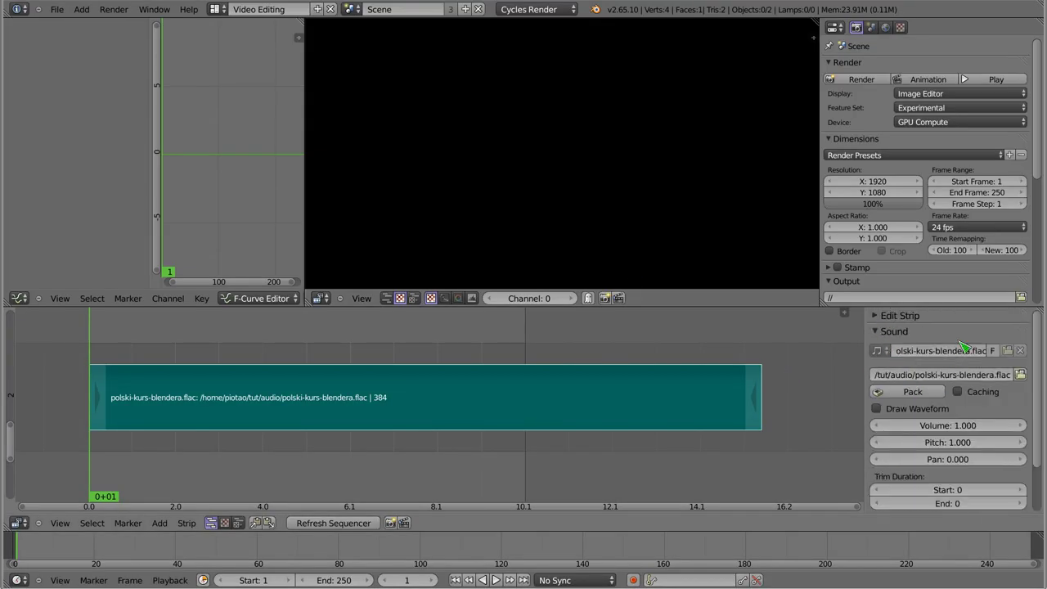
pyautogui.scroll(-2, 920, 437)
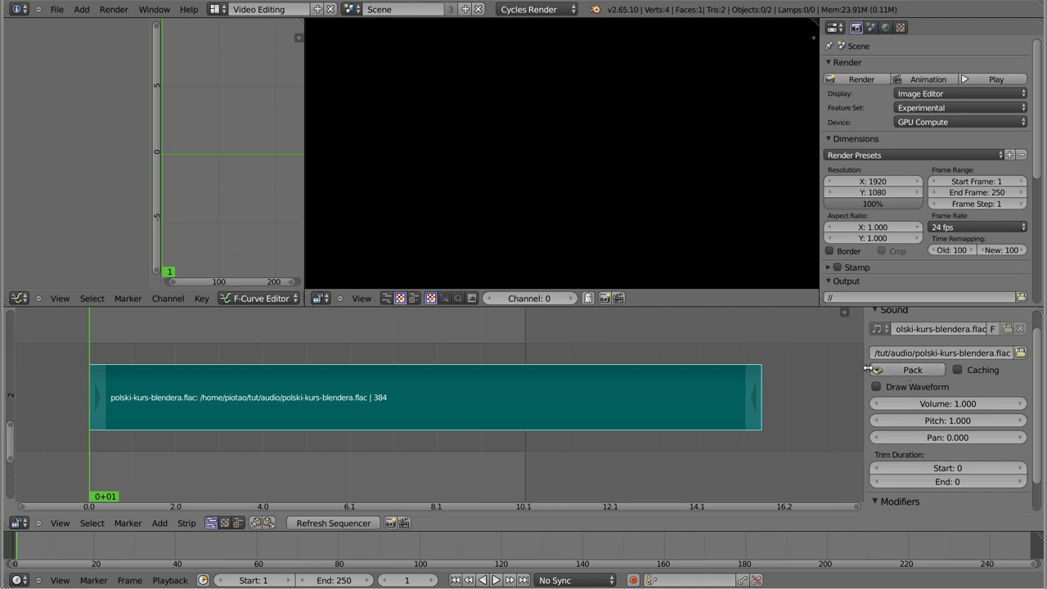
# Step: Enable Draw Waveform with Caching left off, then play the strip through once
pyautogui.click(960, 370)
pyautogui.click(958, 370)
pyautogui.click(878, 387)
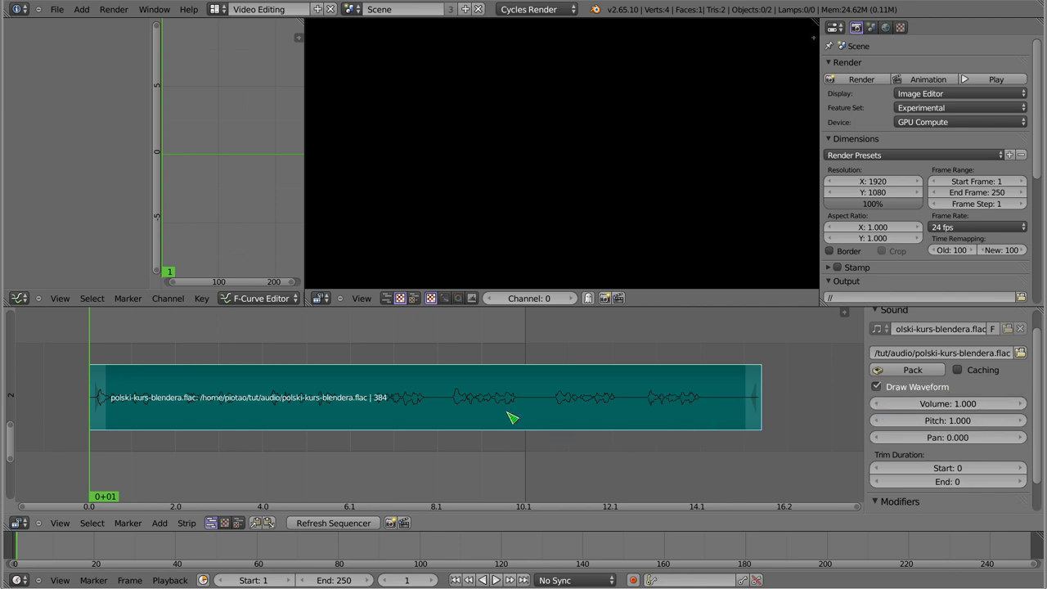
pyautogui.press('Home')
pyautogui.keyDown('ctrl'); pyautogui.moveTo(499, 394); pyautogui.dragTo(474, 397, button='middle'); pyautogui.keyUp('ctrl')
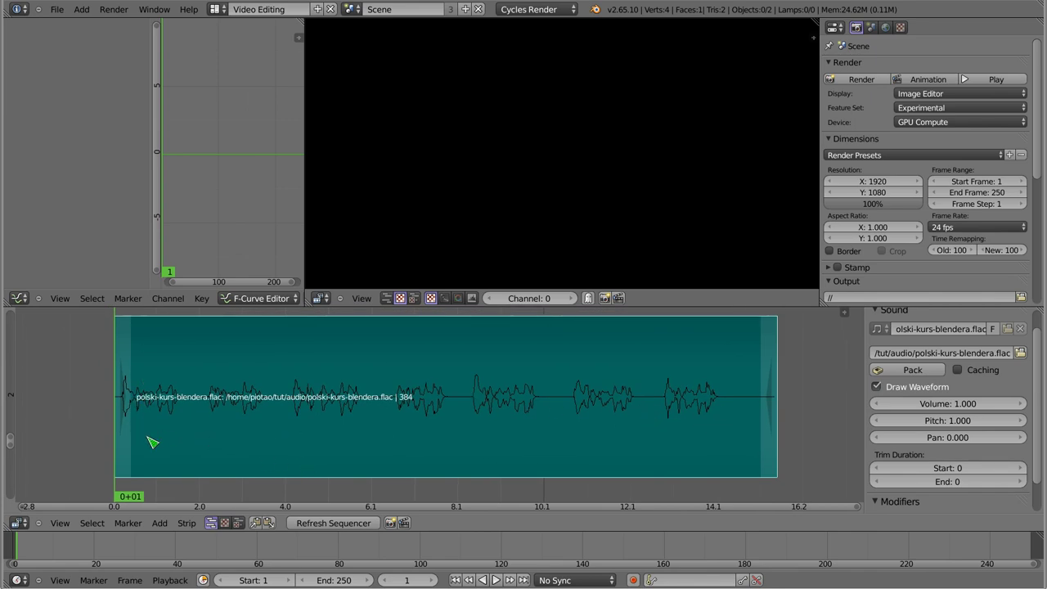
pyautogui.hotkey('alt', 'a')
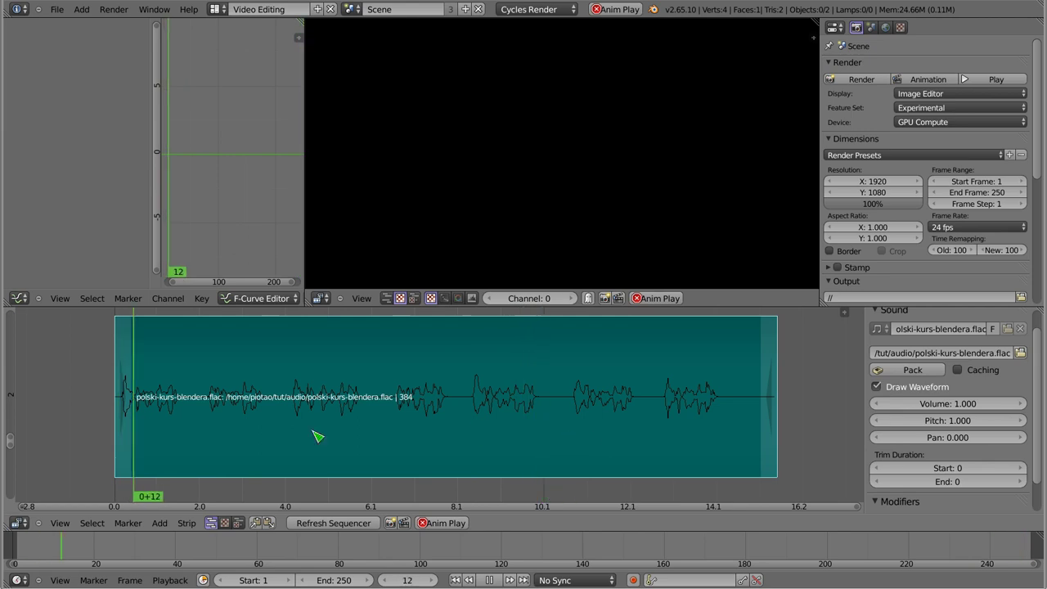
pyautogui.press('Escape')
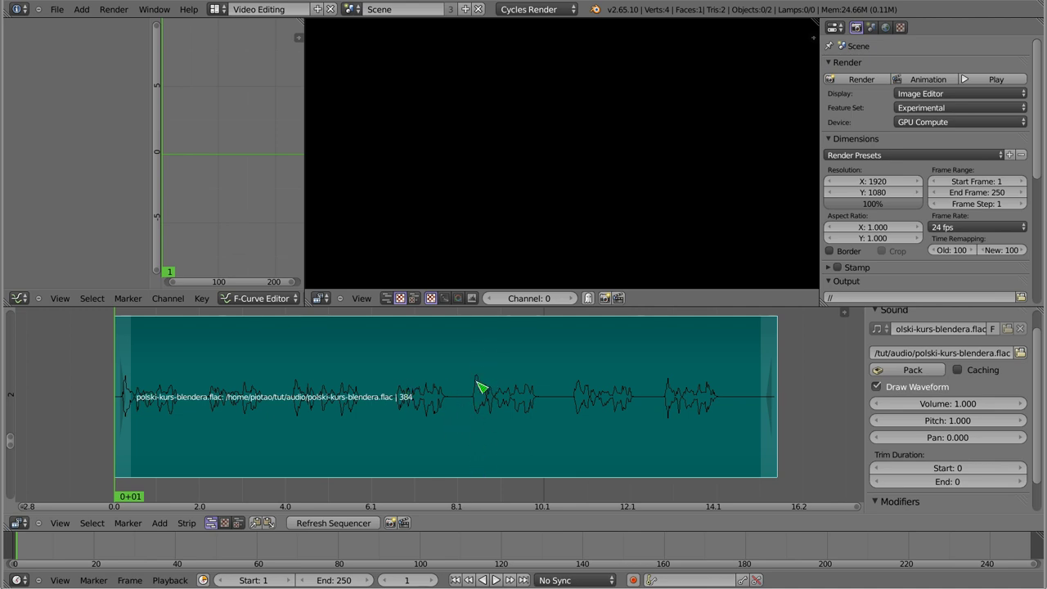
# Step: Delete the speech strip and add the 83033 timbre countdown .wav as a sound strip
pyautogui.press('x')
pyautogui.click(285, 375)
pyautogui.hotkey('shift', 'a')
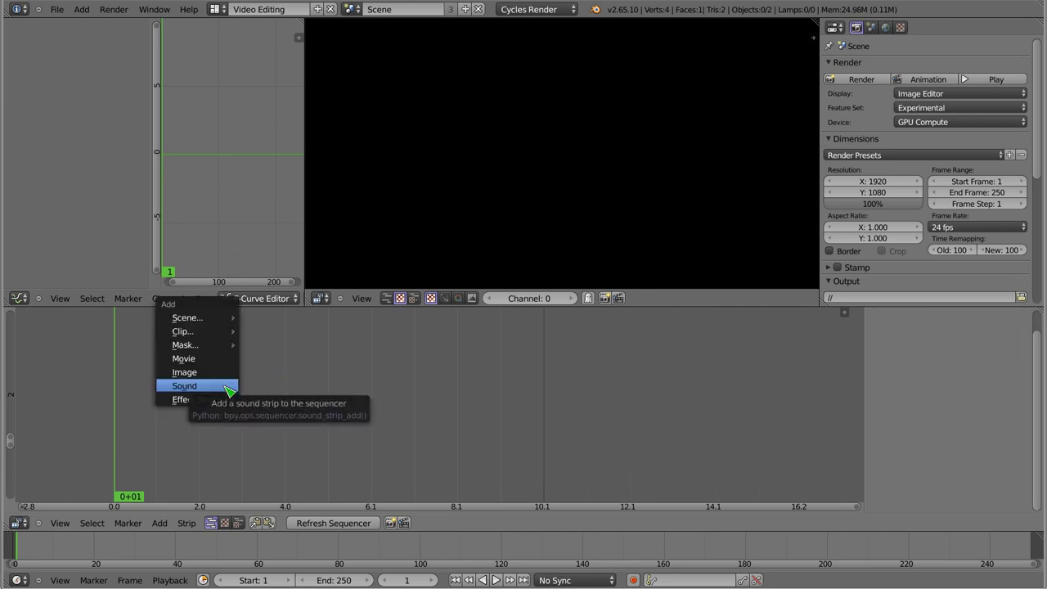
pyautogui.click(230, 385)
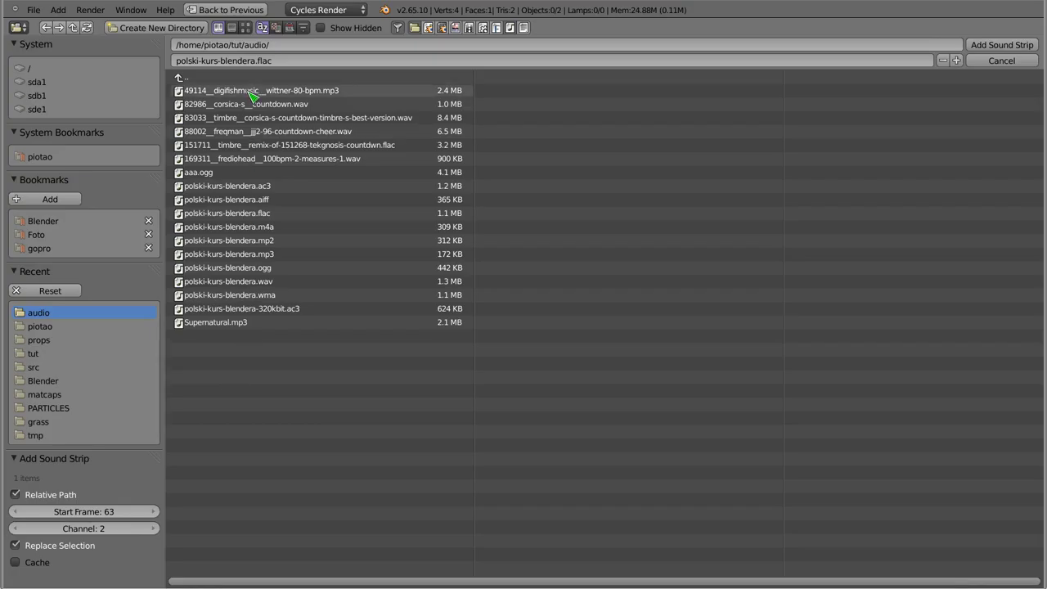
pyautogui.click(289, 121)
pyautogui.click(1002, 44)
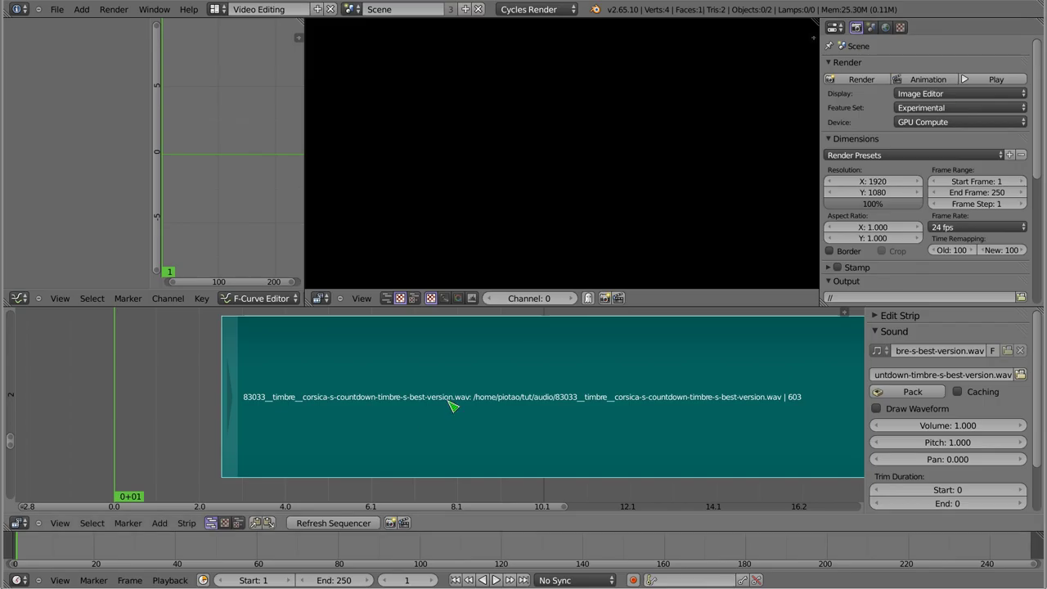
# Step: Place the countdown strip at frame 0, draw its waveform, and preview it
pyautogui.click(404, 396)
pyautogui.press('Home')
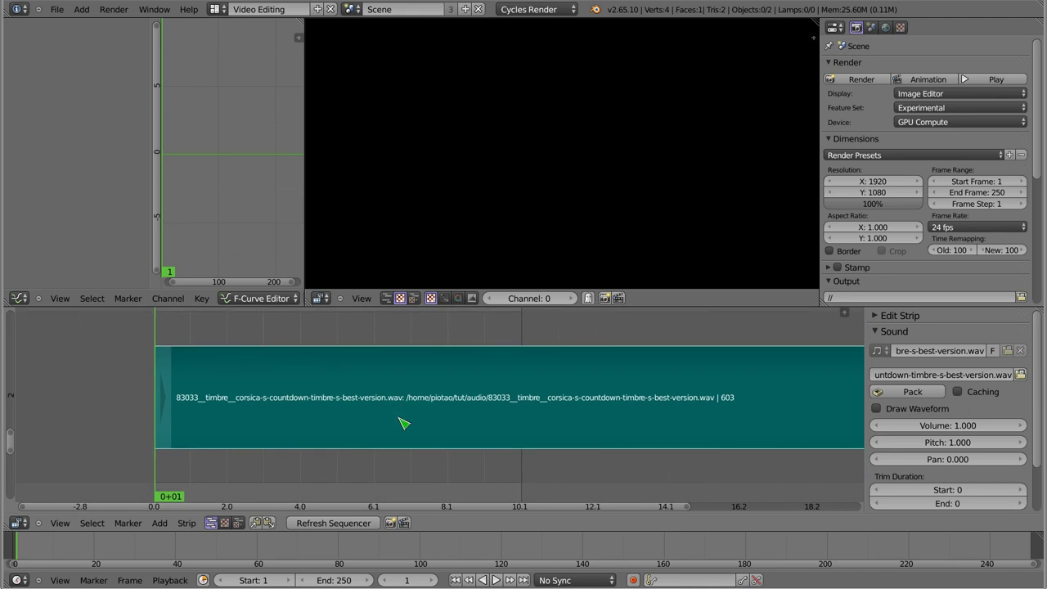
pyautogui.click(877, 409)
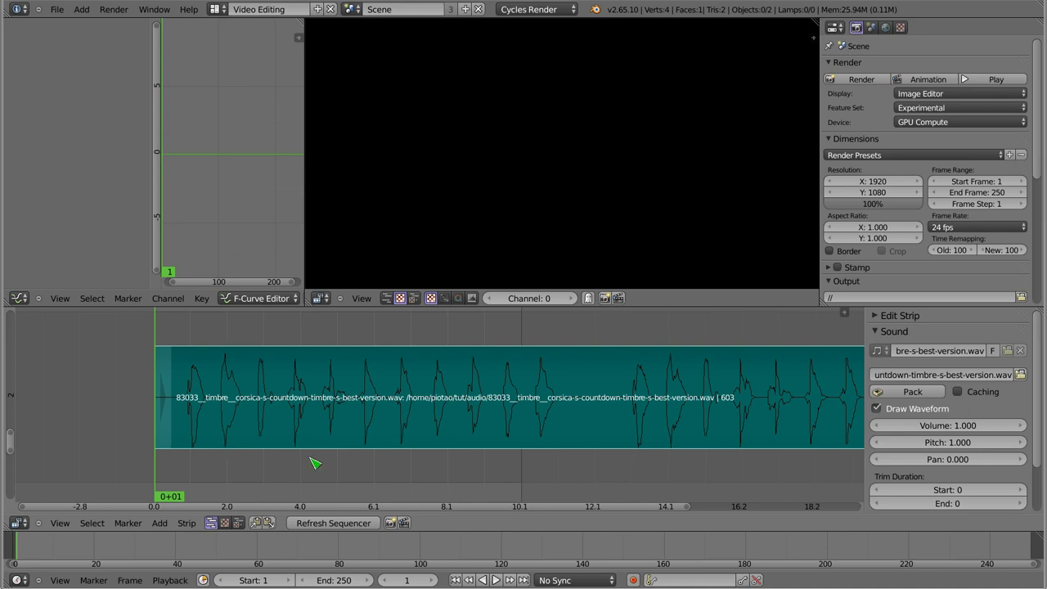
pyautogui.hotkey('alt', 'a')
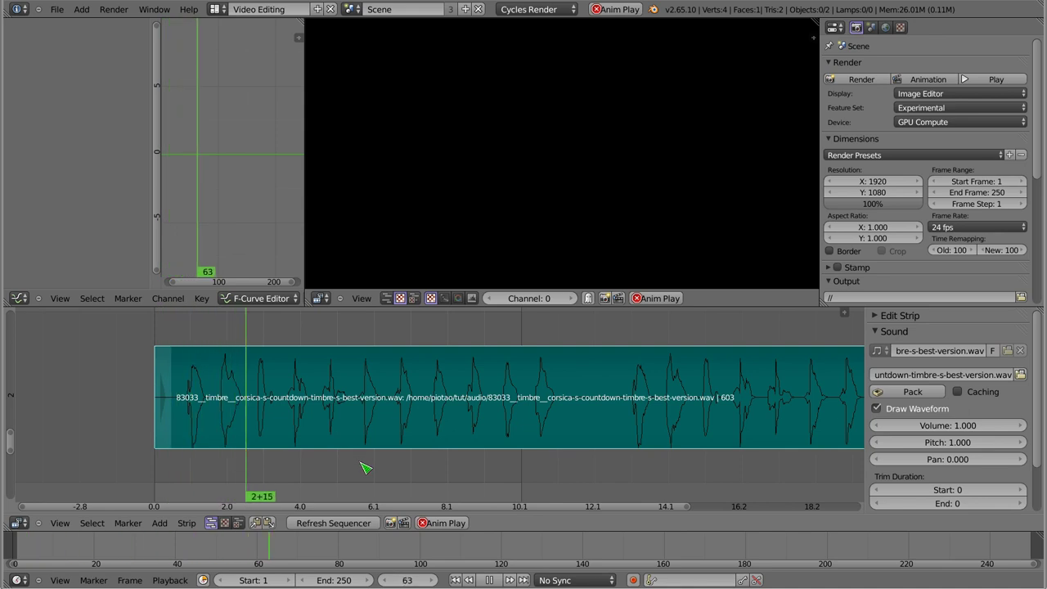
pyautogui.press('Escape')
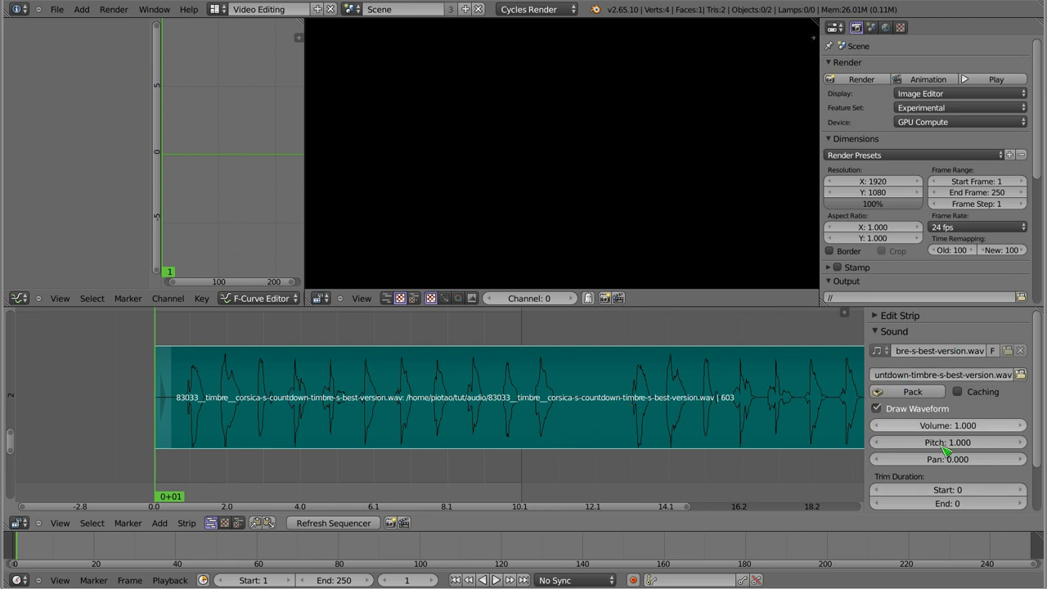
# Step: Pan the timeline and delete the countdown sound strip
pyautogui.scroll(-2, 953, 449)
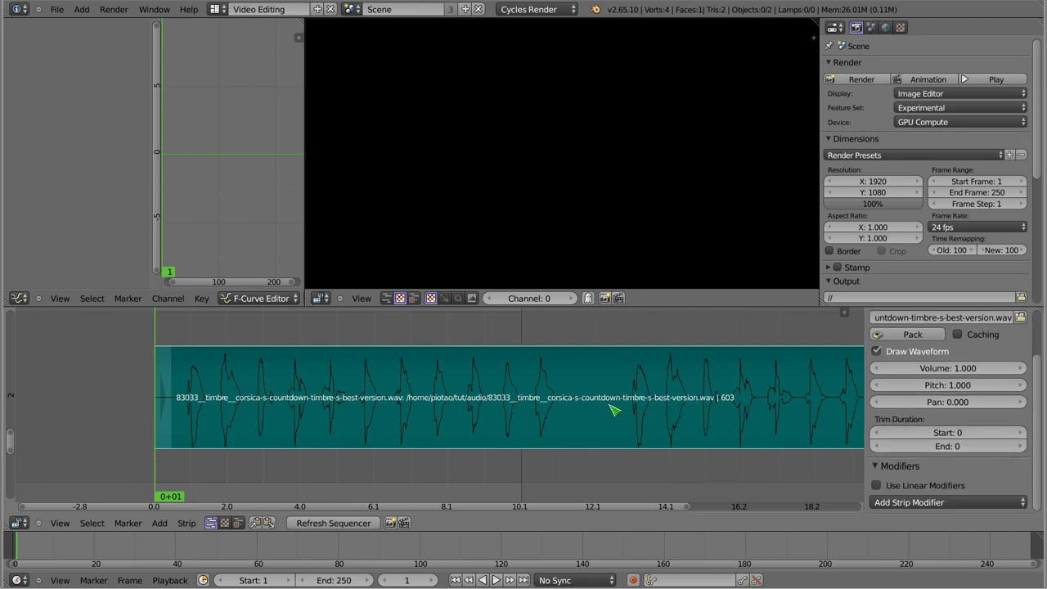
pyautogui.scroll(-1, 589, 405)
pyautogui.scroll(-3, 576, 401)
pyautogui.scroll(-1, 572, 401)
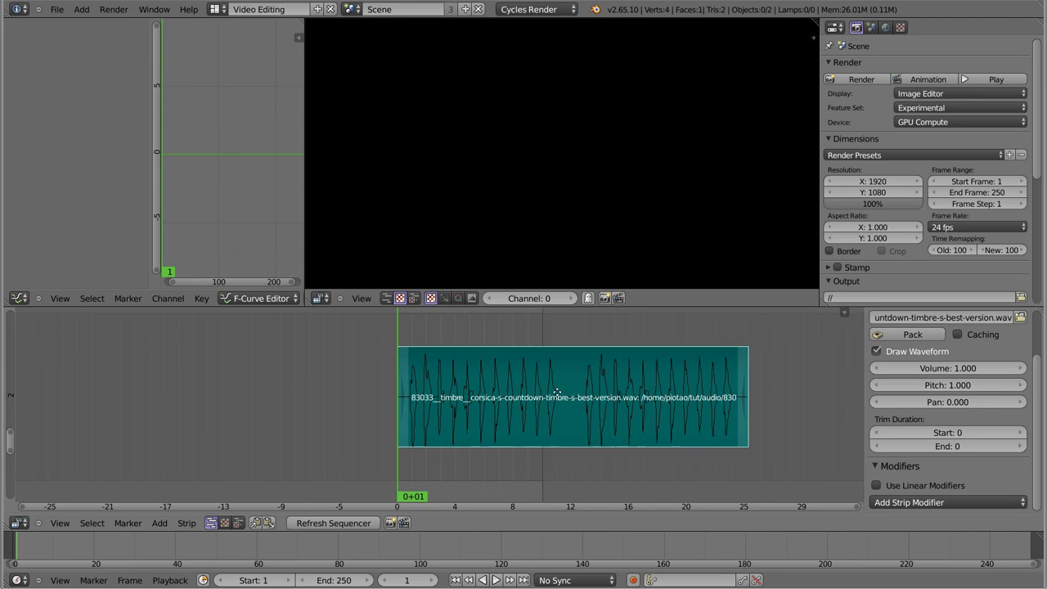
pyautogui.moveTo(572, 395); pyautogui.dragTo(403, 384, button='middle')
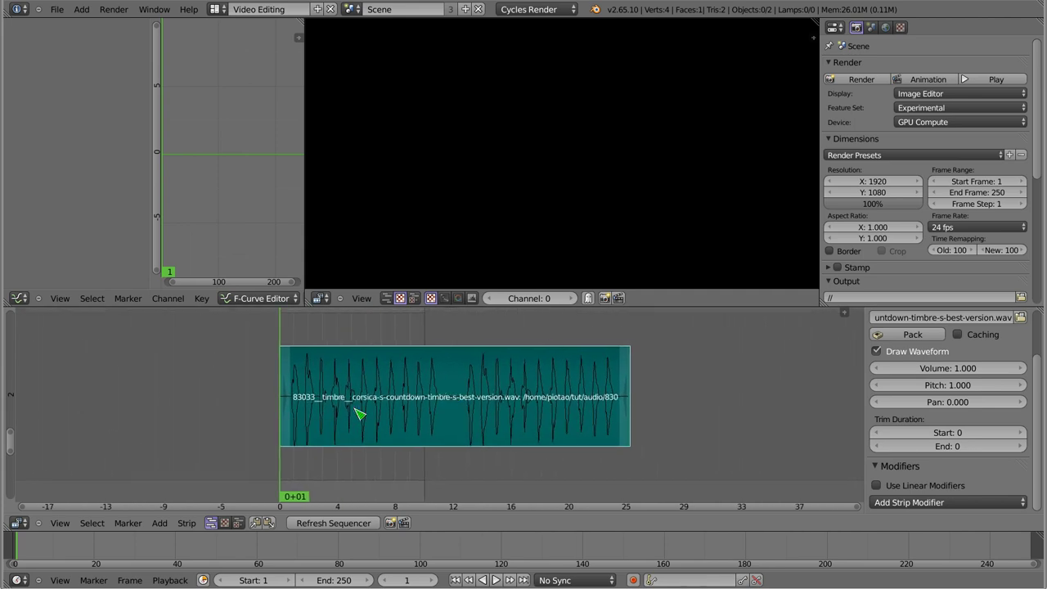
pyautogui.press('Delete')
# Step: Add 100bpm-2-measures-1.wav as a sound strip with its waveform drawn
pyautogui.hotkey('shift', 'a')
pyautogui.click(315, 392)
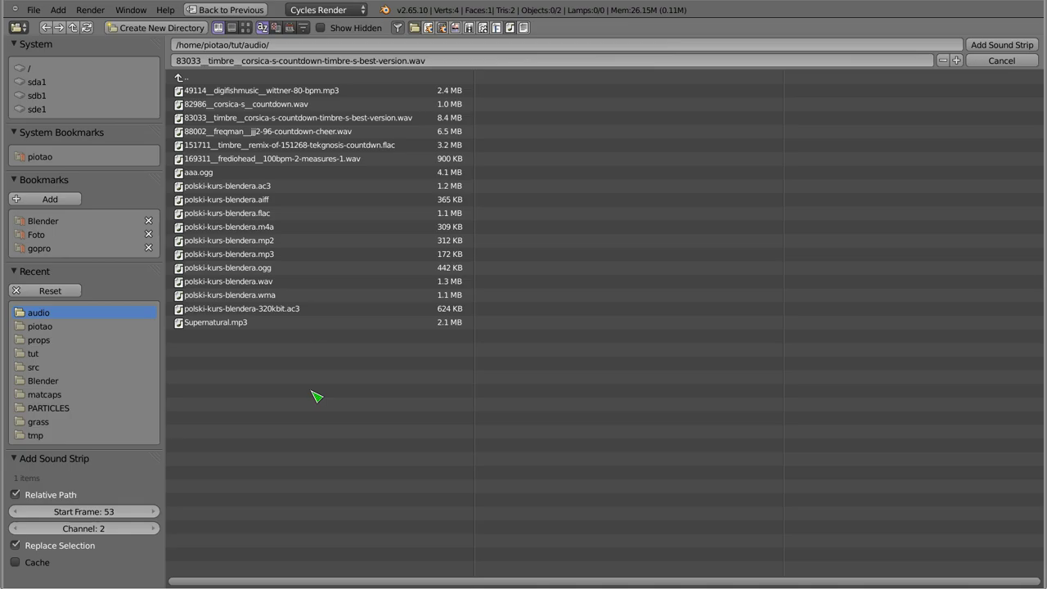
pyautogui.doubleClick(313, 156)
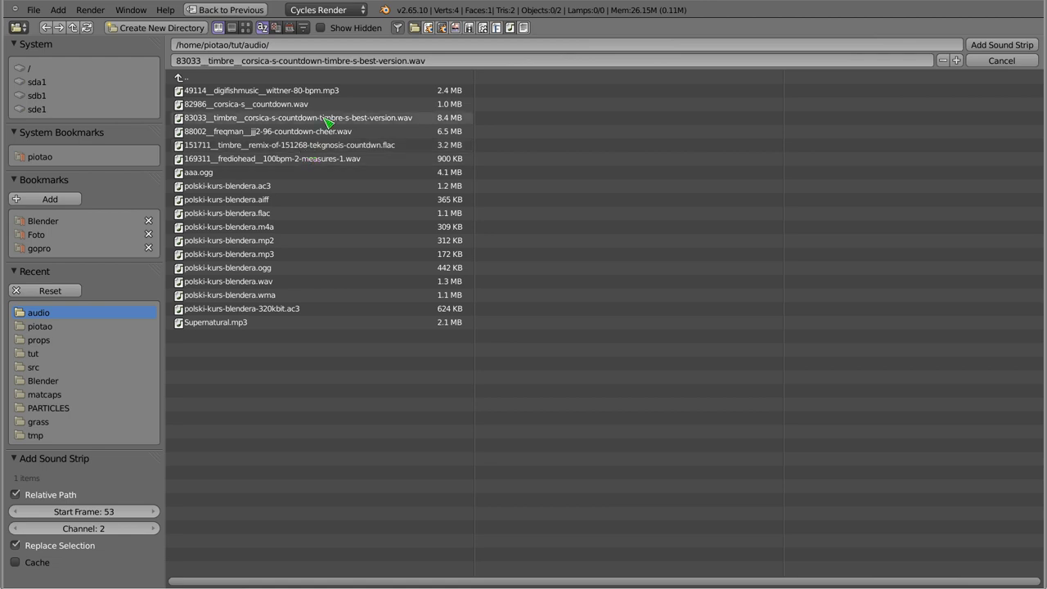
pyautogui.click(241, 449)
pyautogui.hotkey('alt', 'a')
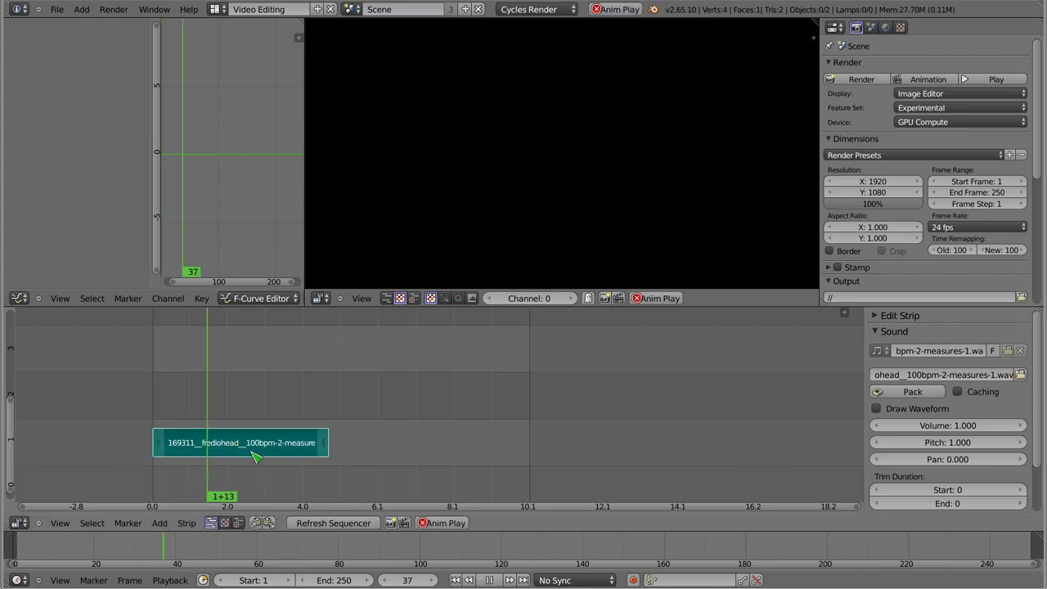
pyautogui.click(876, 409)
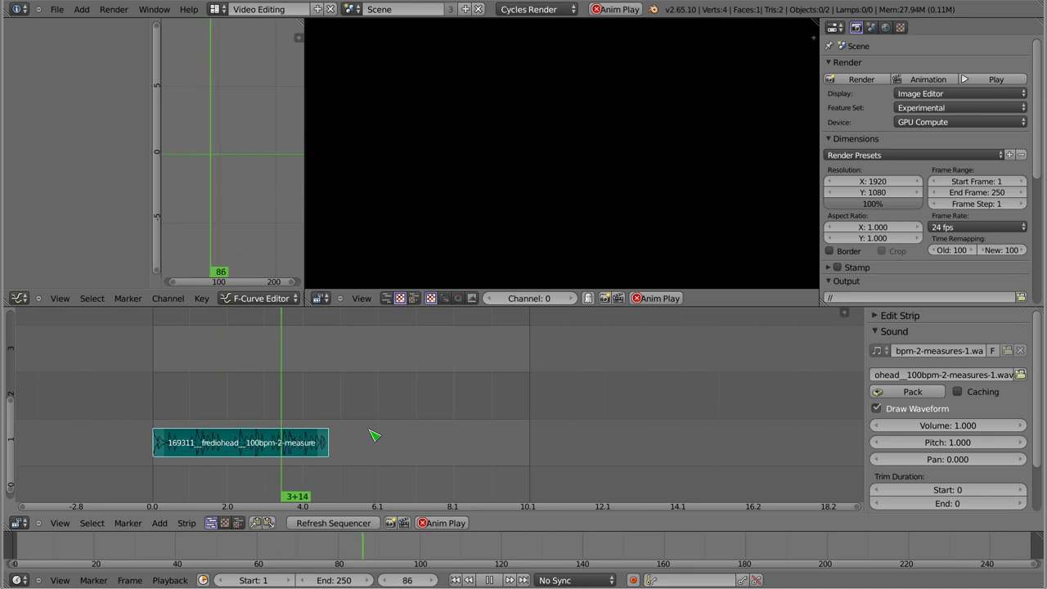
pyautogui.press('Escape')
# Step: Trim 5, then 10 frames off the strip's start and preview it
pyautogui.keyDown('ctrl'); pyautogui.moveTo(250, 436); pyautogui.dragTo(372, 396, button='middle'); pyautogui.keyUp('ctrl')
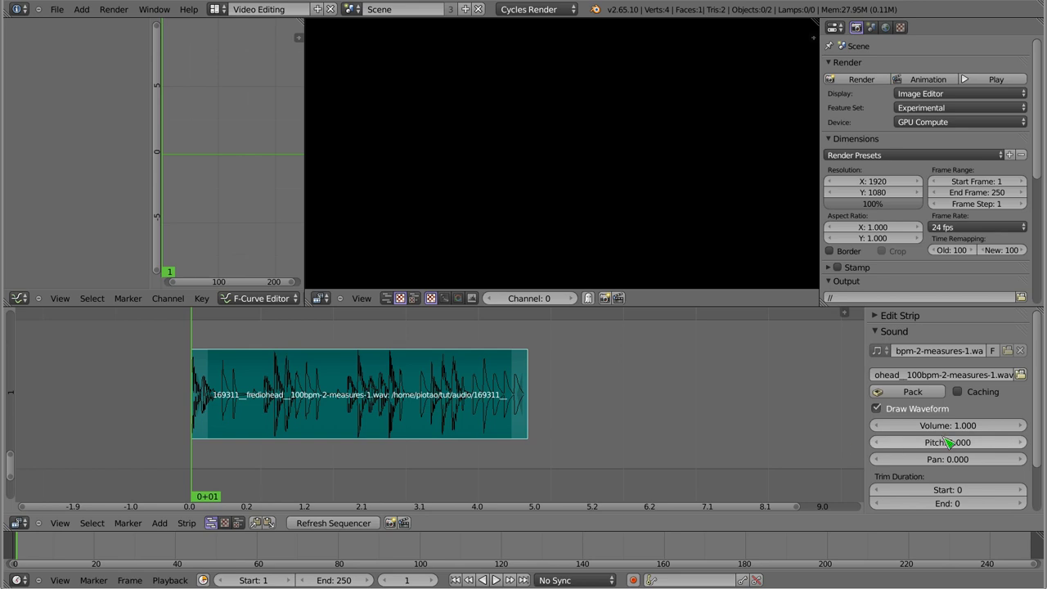
pyautogui.scroll(-2, 940, 442)
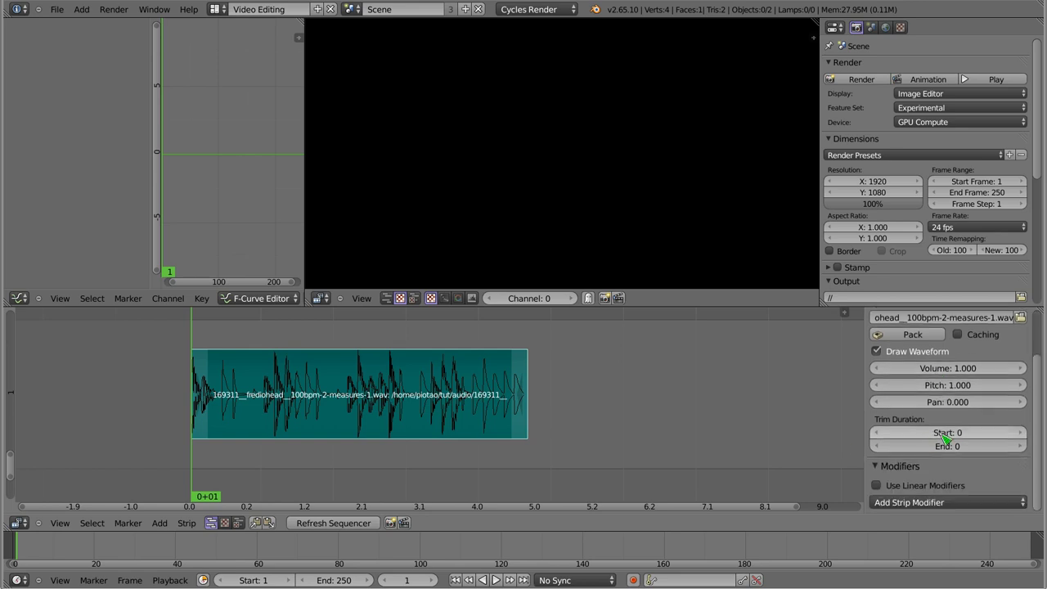
pyautogui.moveTo(965, 439); pyautogui.dragTo(990, 439)
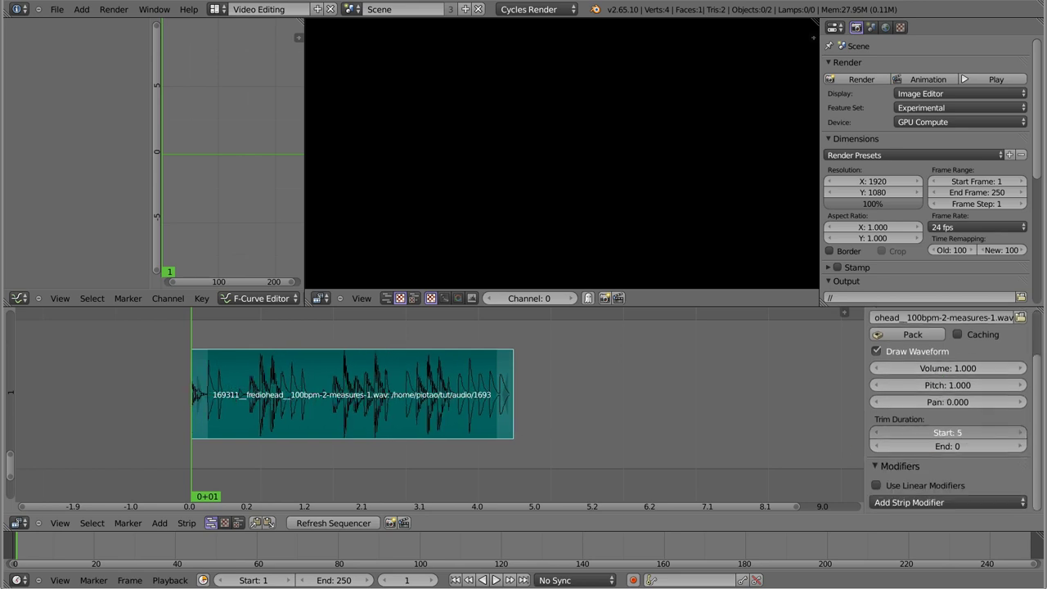
pyautogui.moveTo(945, 432); pyautogui.dragTo(969, 432)
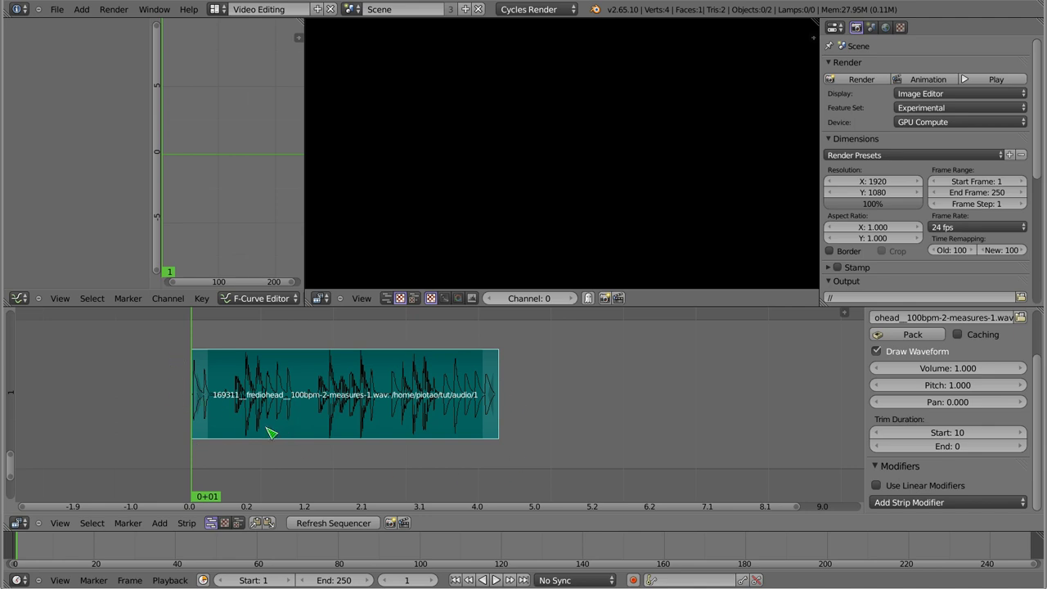
pyautogui.hotkey('alt', 'a')
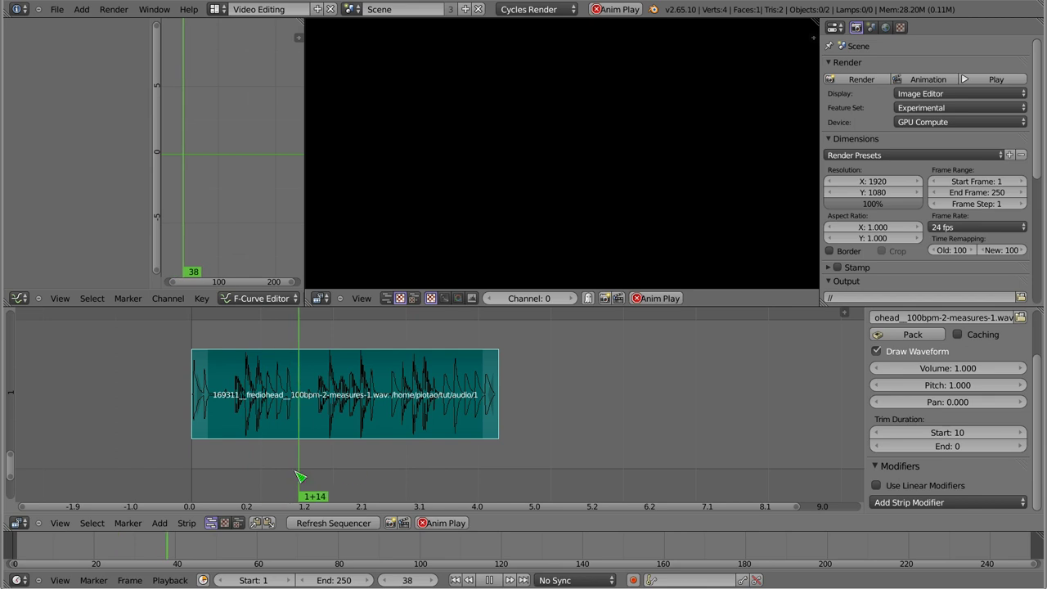
pyautogui.press('Escape')
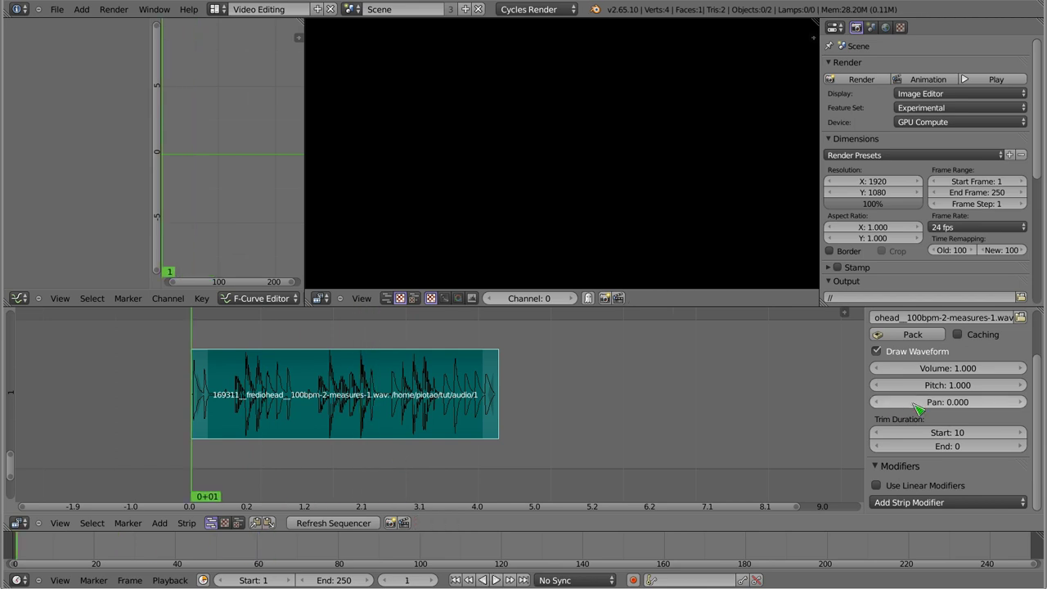
# Step: Increase the start trim further, preview, then lower the start trim back down
pyautogui.moveTo(941, 433); pyautogui.dragTo(973, 433)
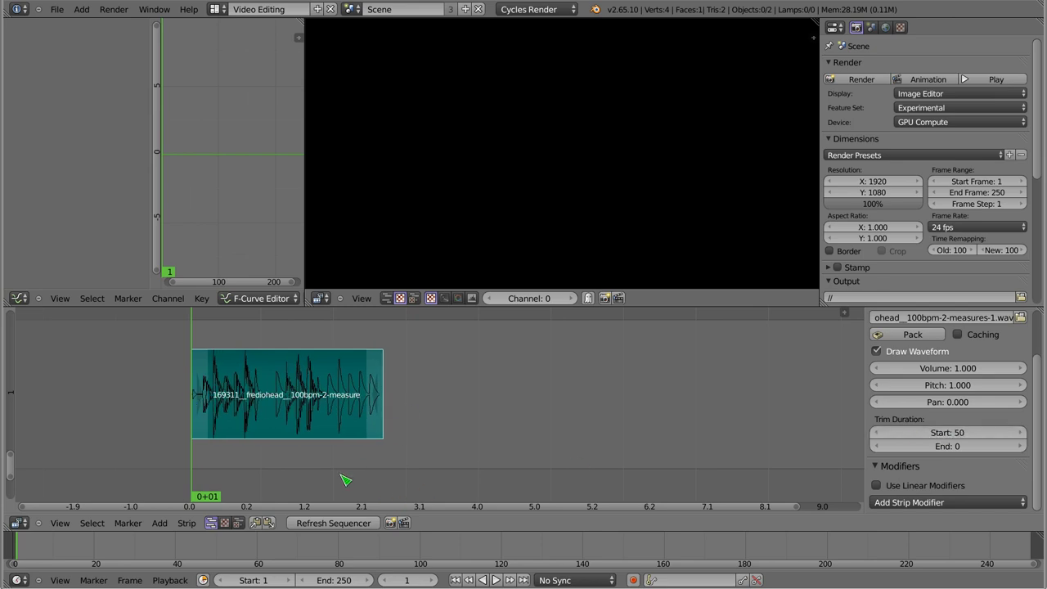
pyautogui.hotkey('alt', 'a')
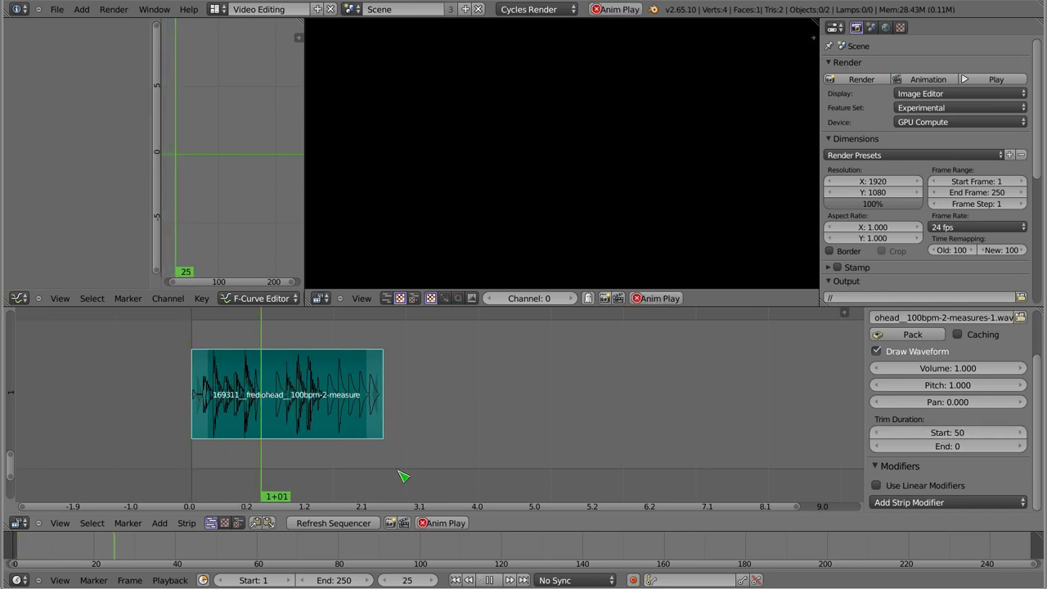
pyautogui.press('Escape')
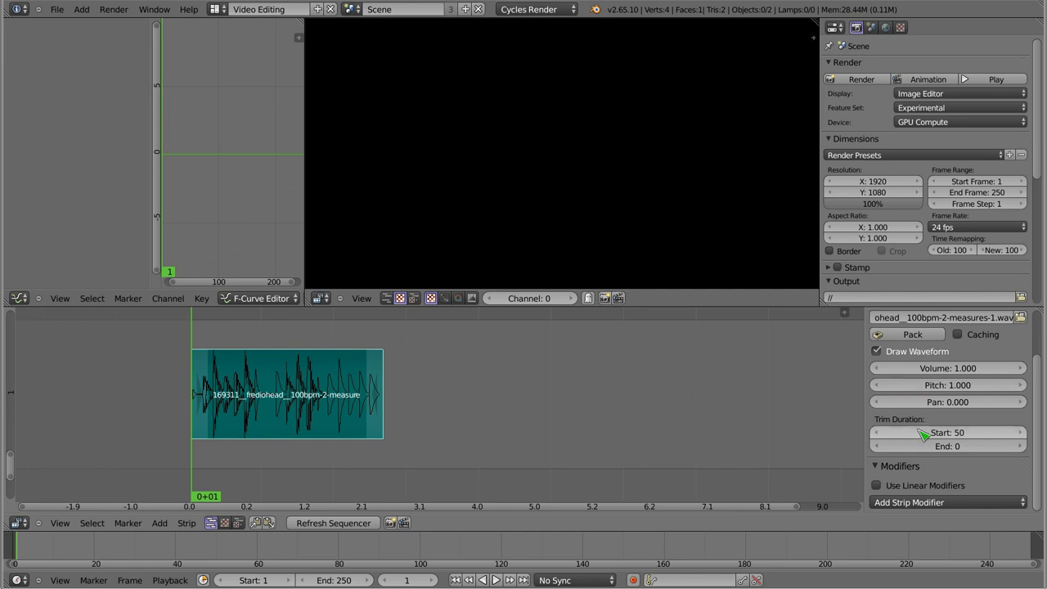
pyautogui.moveTo(940, 432)
pyautogui.mouseDown()
pyautogui.moveTo(924, 433)
pyautogui.moveTo(945, 439)
pyautogui.mouseUp()
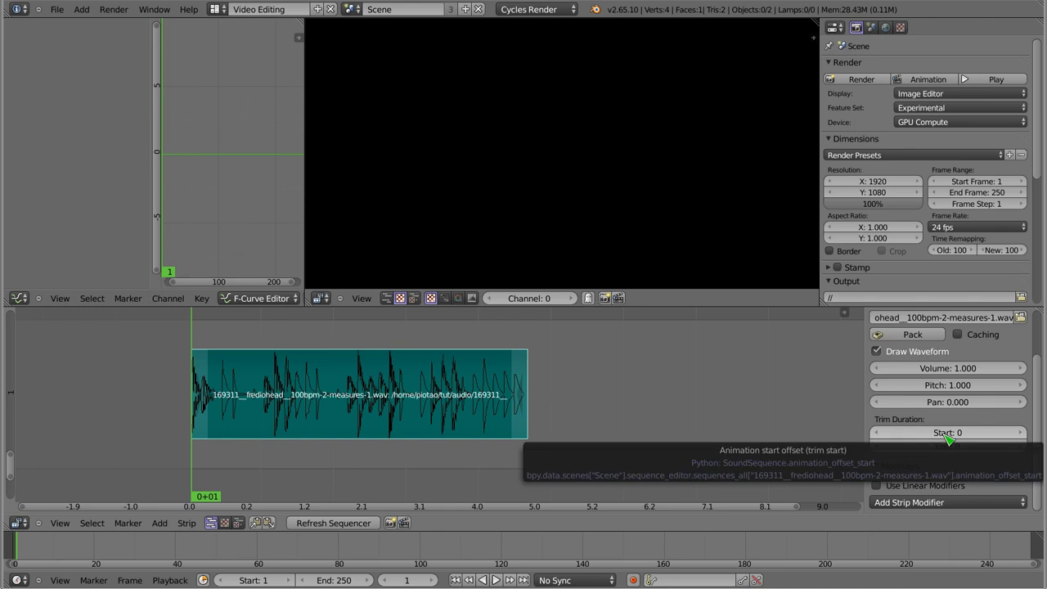
# Step: Test an end trim with playback, then reset the end trim to 0
pyautogui.moveTo(924, 445); pyautogui.dragTo(1003, 446)
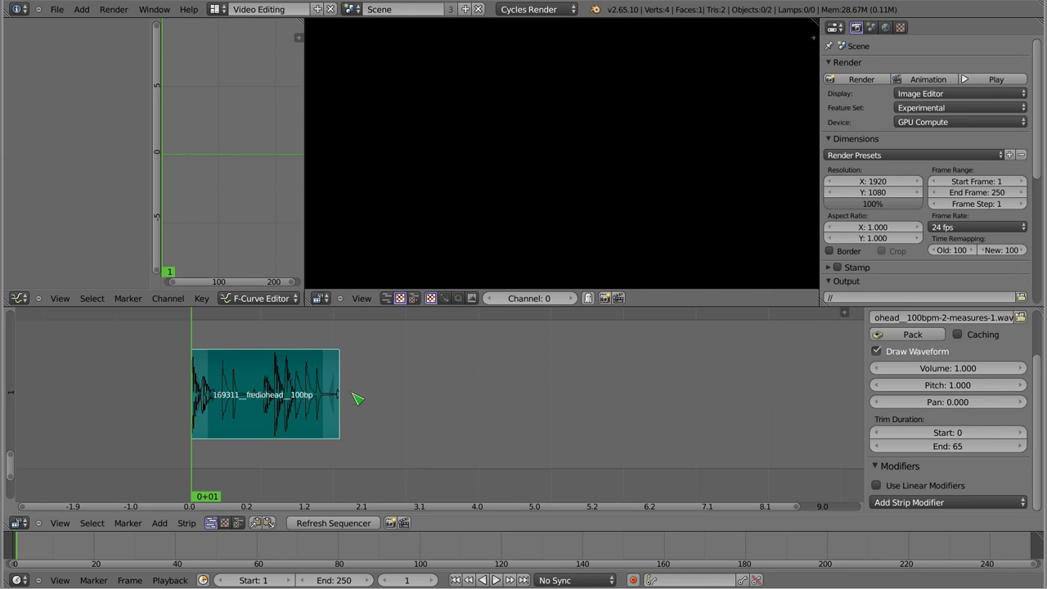
pyautogui.hotkey('alt', 'a')
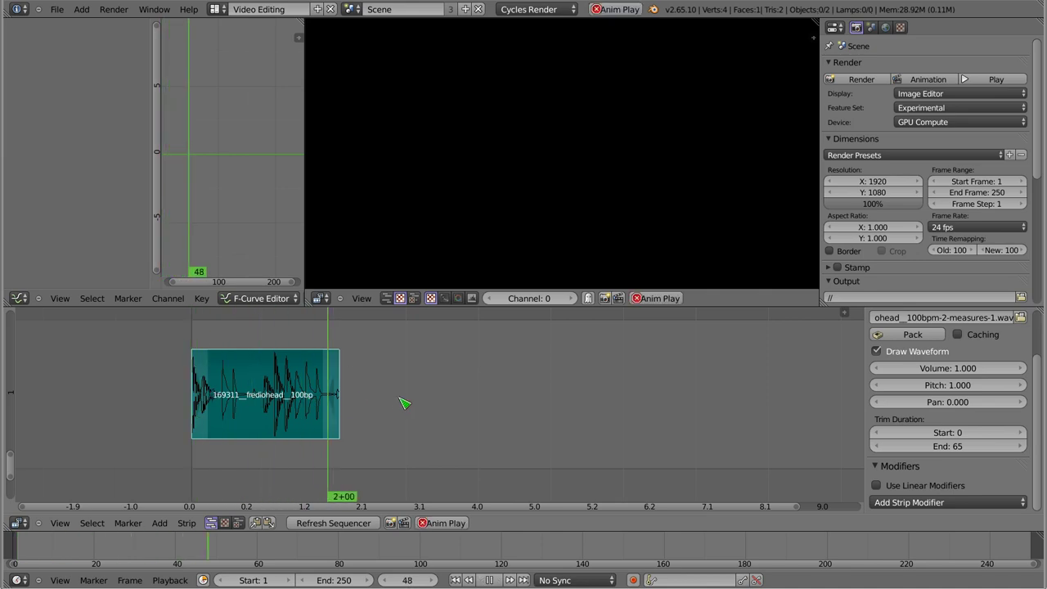
pyautogui.press('Escape')
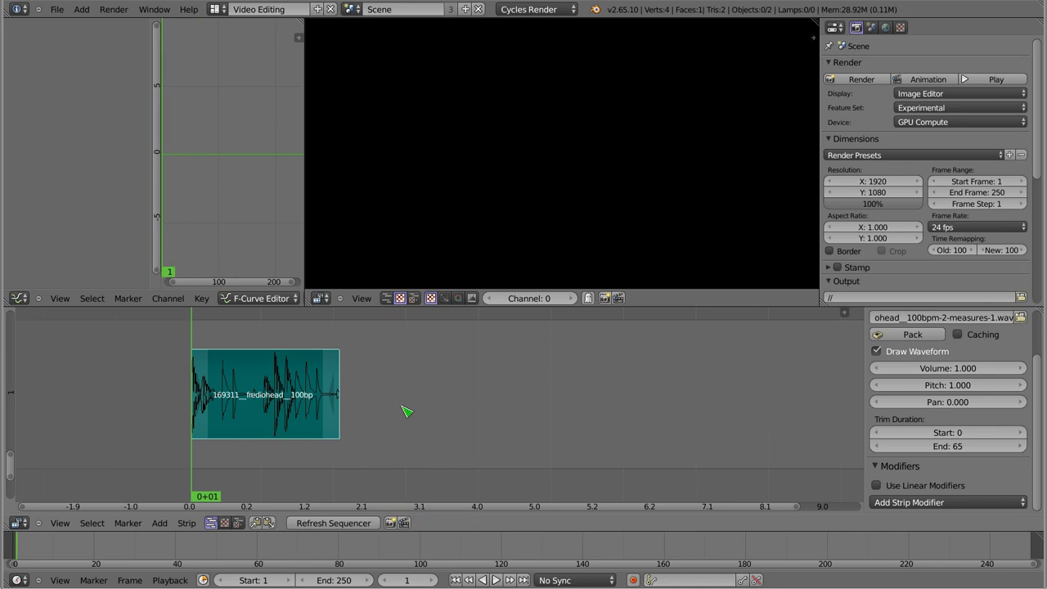
pyautogui.moveTo(888, 444); pyautogui.dragTo(963, 446)
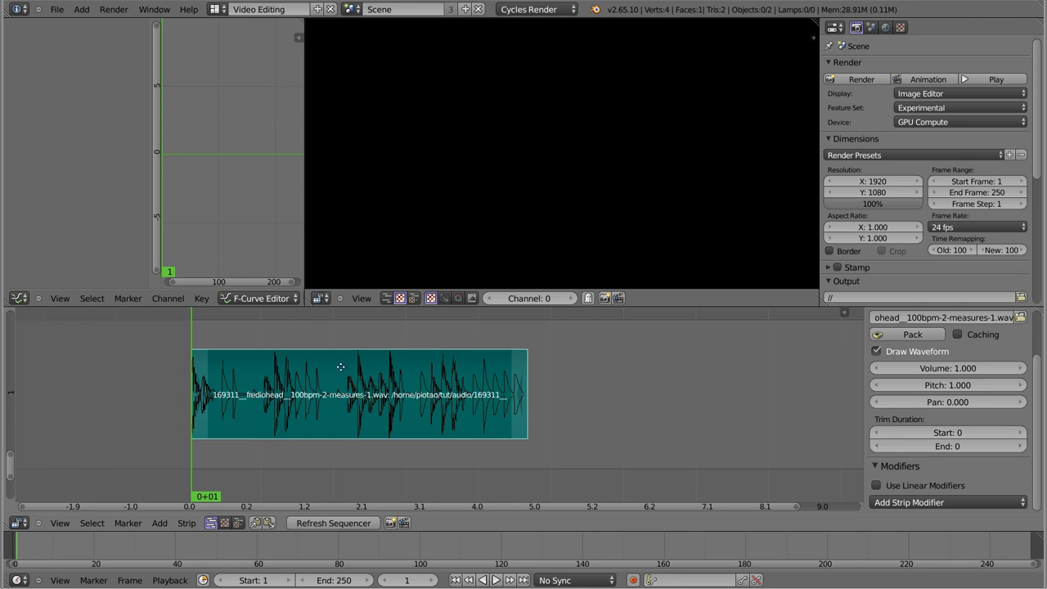
# Step: Duplicate the sound strip and place the copy right after the original
pyautogui.scroll(-1, 340, 374)
pyautogui.scroll(-2, 339, 374)
pyautogui.moveTo(339, 376); pyautogui.dragTo(214, 398, button='middle')
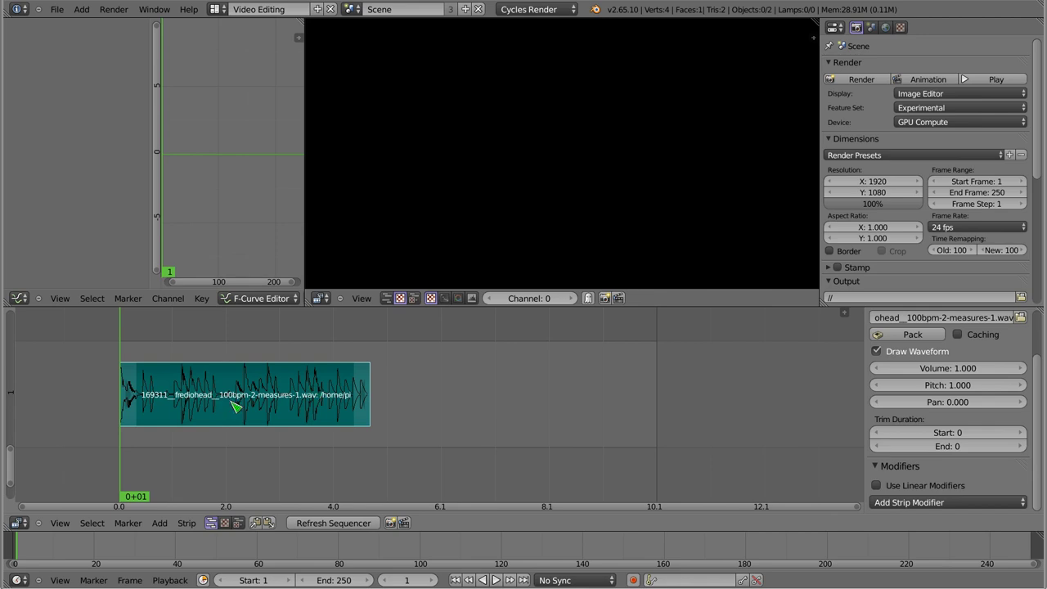
pyautogui.hotkey('shift', 'd')
pyautogui.click(470, 423)
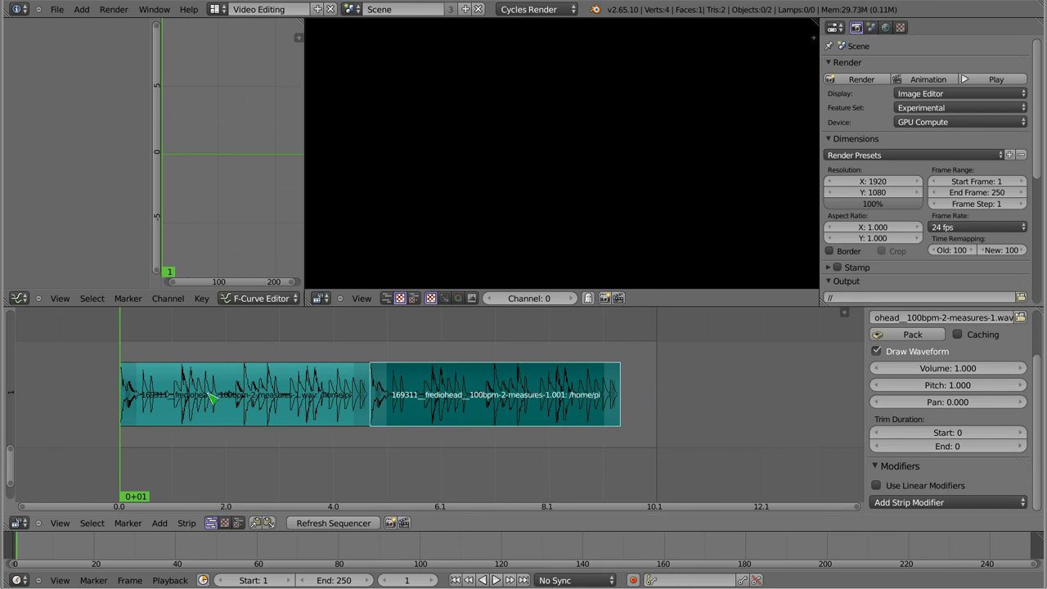
# Step: Play both strips, set the current frame to about 115, and zoom on the join
pyautogui.hotkey('alt', 'a')
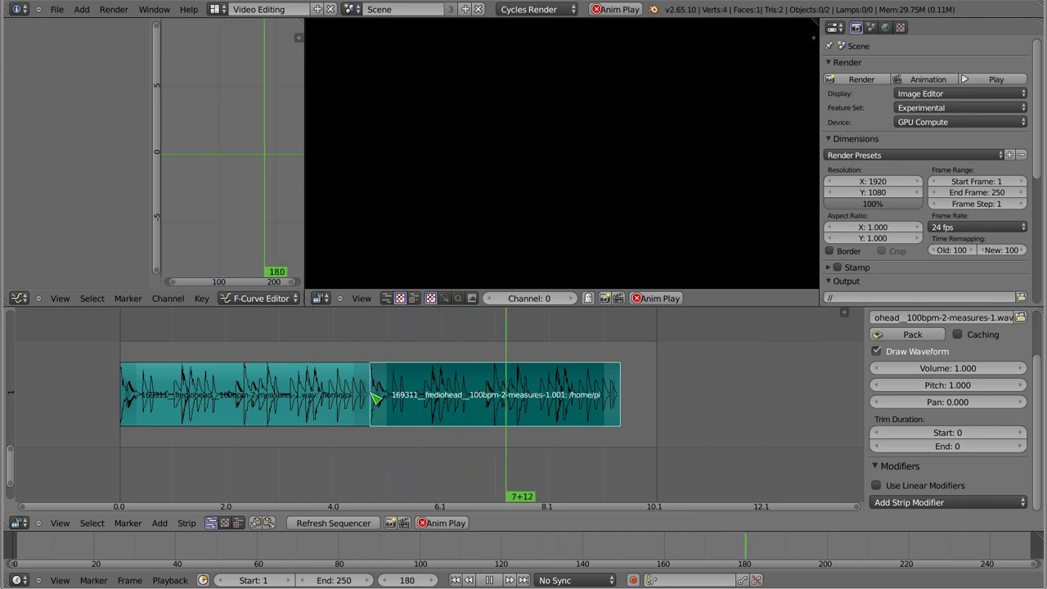
pyautogui.press('Escape')
pyautogui.hotkey('alt', 'a')
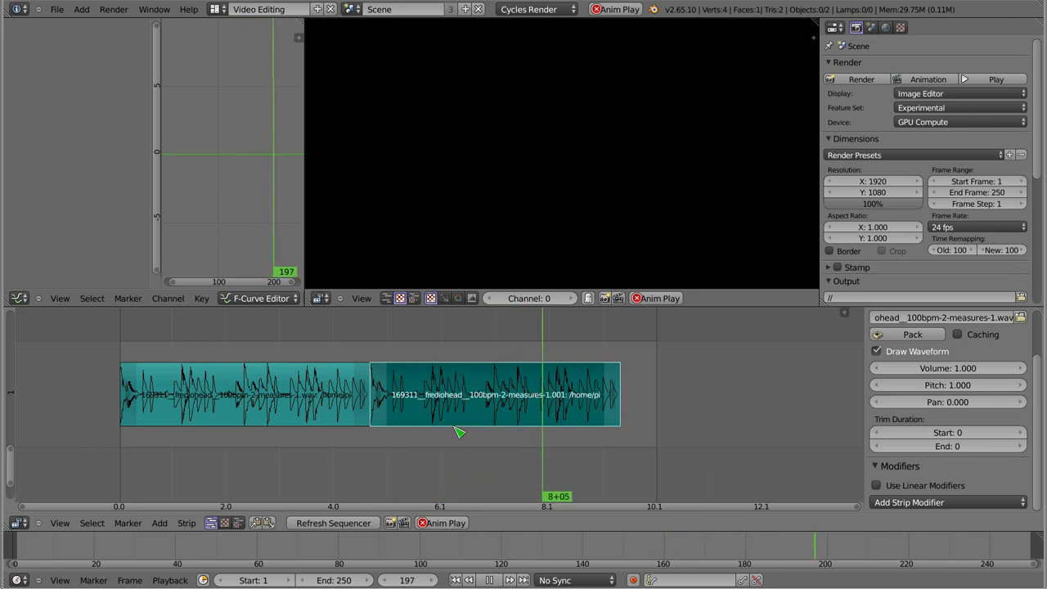
pyautogui.press('Escape')
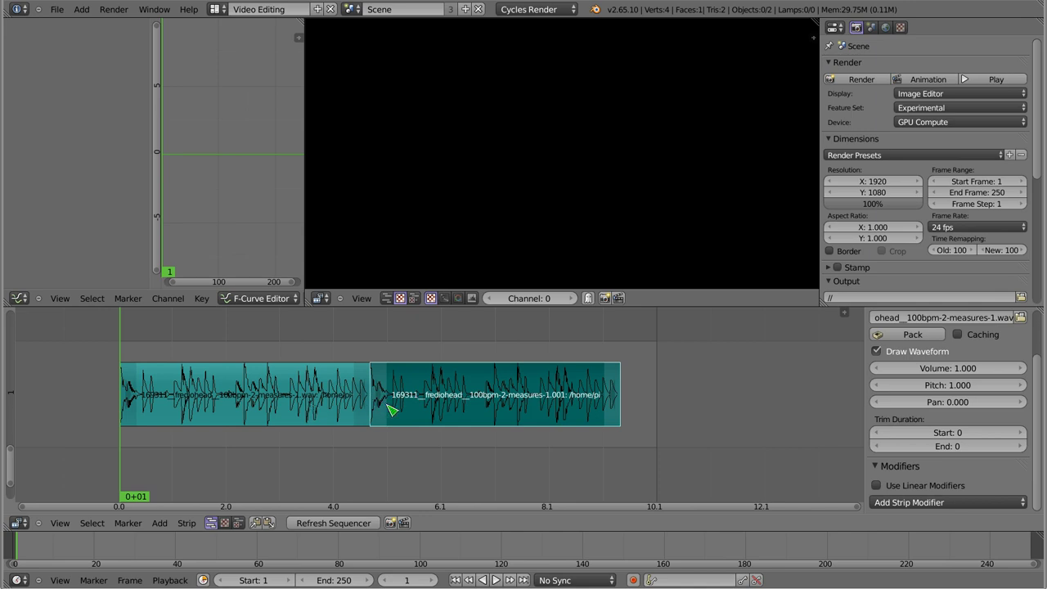
pyautogui.moveTo(362, 397); pyautogui.dragTo(369, 394)
pyautogui.keyDown('ctrl'); pyautogui.moveTo(391, 409); pyautogui.dragTo(433, 395, button='middle'); pyautogui.keyUp('ctrl')
# Step: Show frames on the ruler, cut the first strip at frame 115, and delete the leftover piece
pyautogui.hotkey('ctrl', 't')
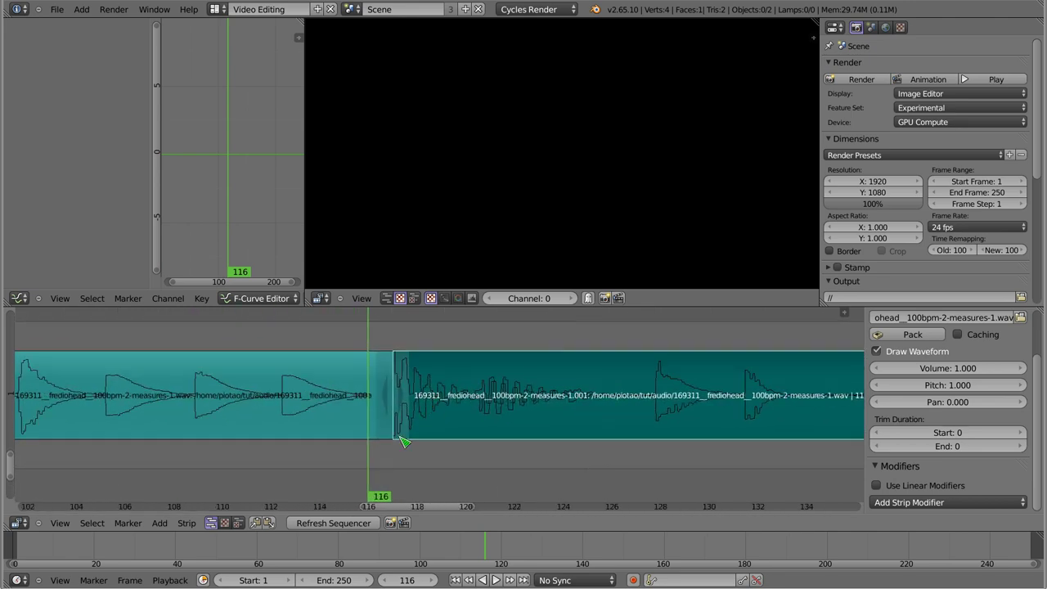
pyautogui.moveTo(374, 393)
pyautogui.mouseDown()
pyautogui.moveTo(386, 393)
pyautogui.moveTo(344, 395)
pyautogui.mouseUp()
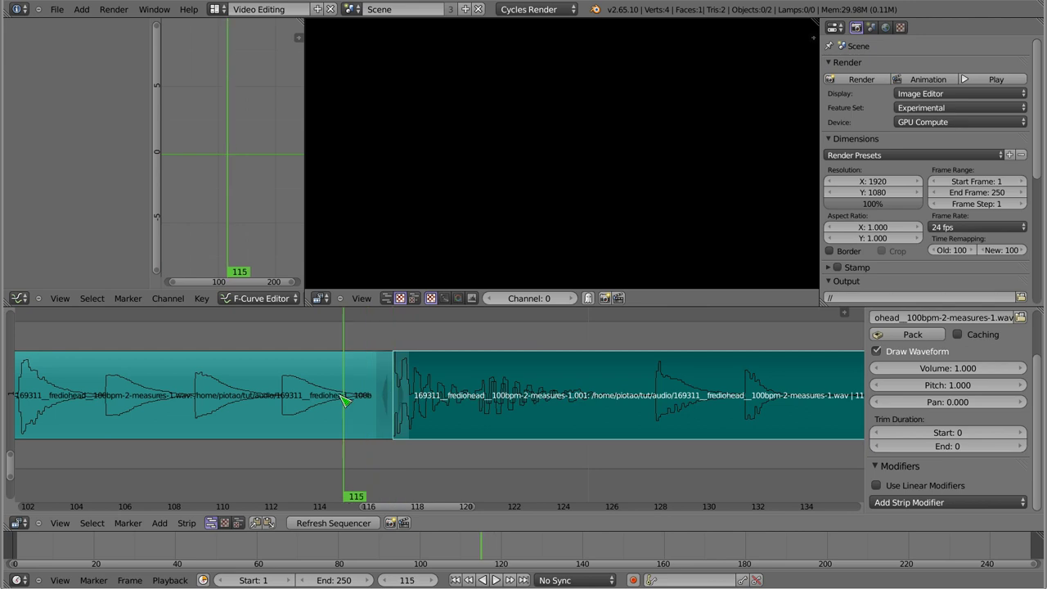
pyautogui.rightClick(357, 404)
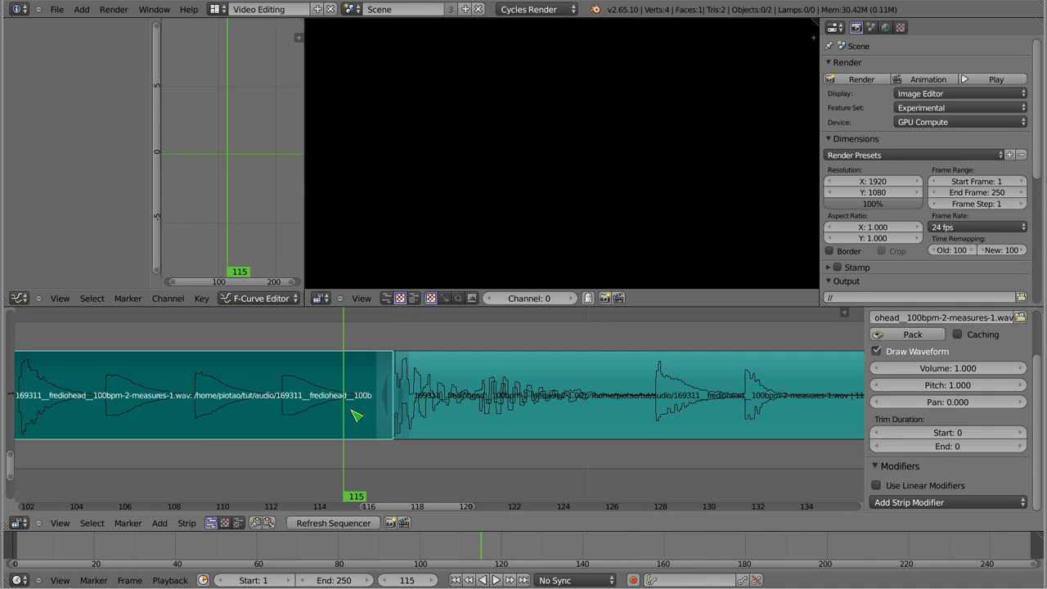
pyautogui.press('k')
pyautogui.rightClick(378, 407)
pyautogui.press('x')
pyautogui.click(372, 407)
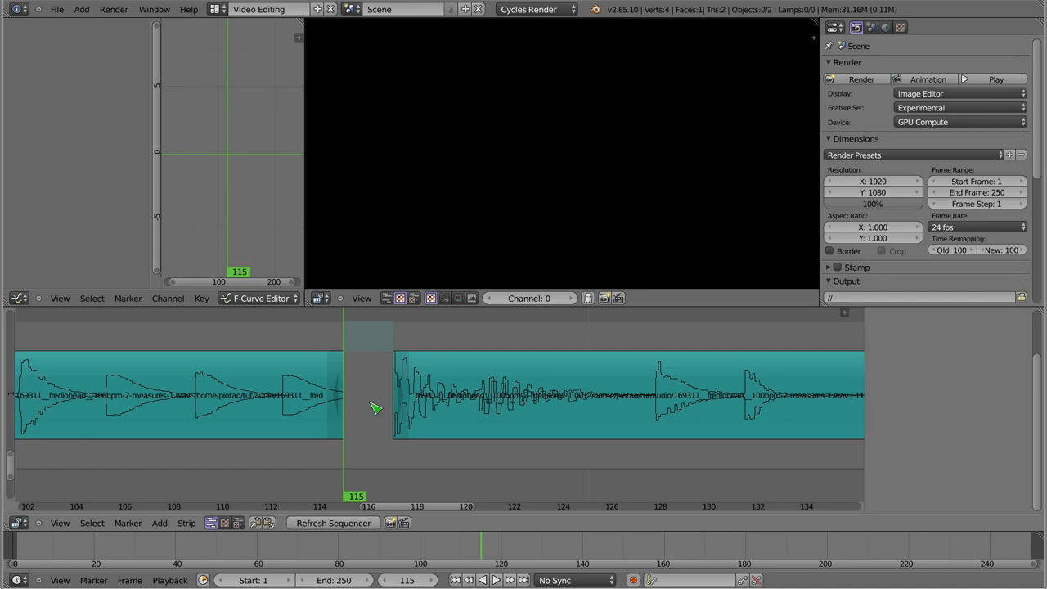
# Step: Move the second strip later to about frame 121
pyautogui.rightClick(475, 396)
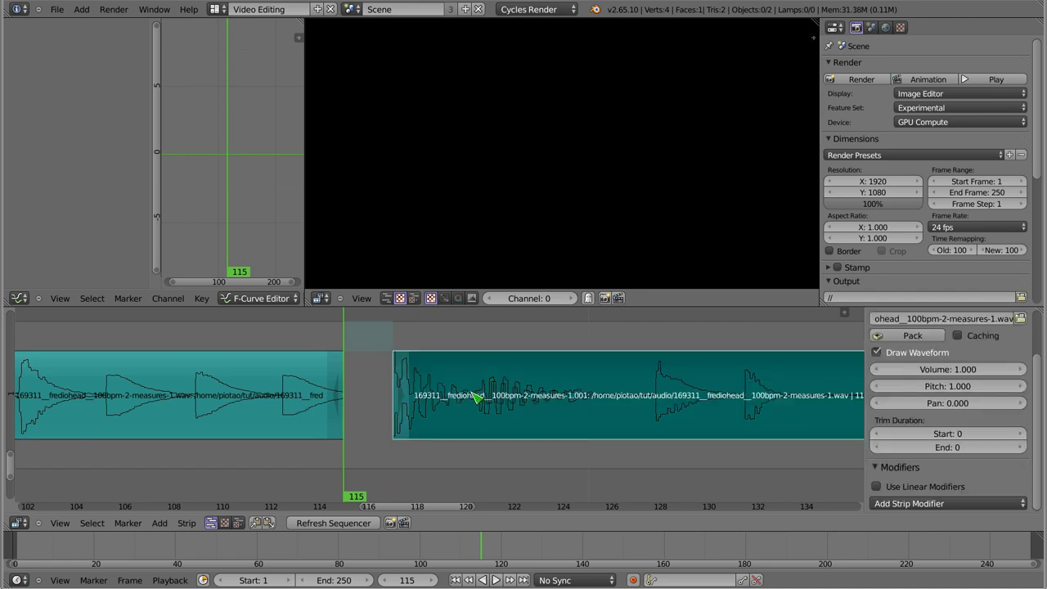
pyautogui.press('g')
pyautogui.click(580, 408)
pyautogui.moveTo(380, 411)
pyautogui.keyDown('ctrl'); pyautogui.mouseDown(button='middle')
pyautogui.moveTo(426, 410)
pyautogui.moveTo(439, 384)
pyautogui.mouseUp(button='middle'); pyautogui.keyUp('ctrl')
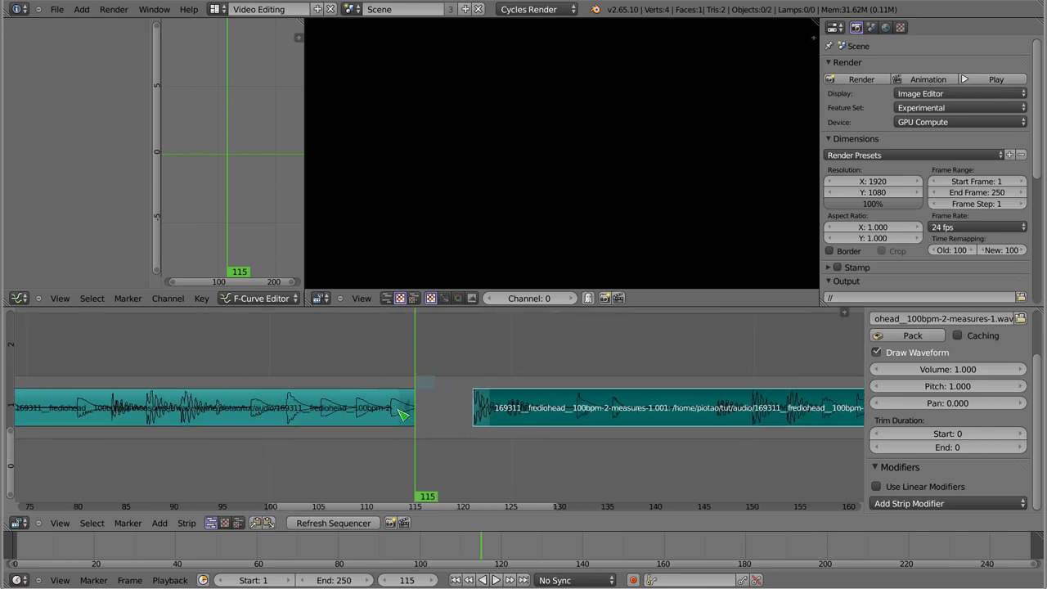
# Step: End the first strip at 114 and move the second strip to start at 115
pyautogui.rightClick(414, 411)
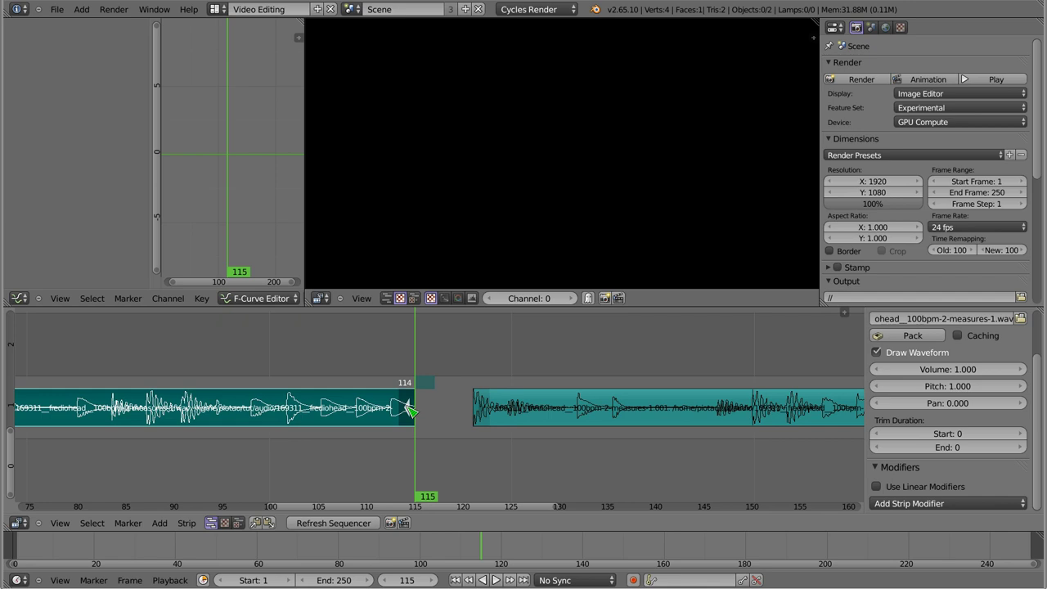
pyautogui.press('g')
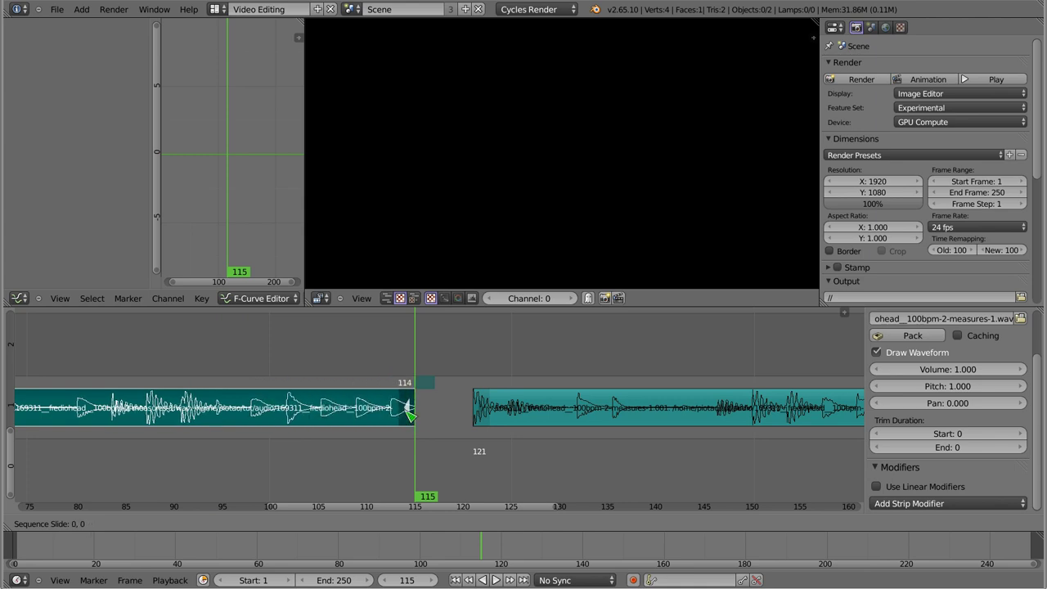
pyautogui.click(406, 414)
pyautogui.rightClick(531, 416)
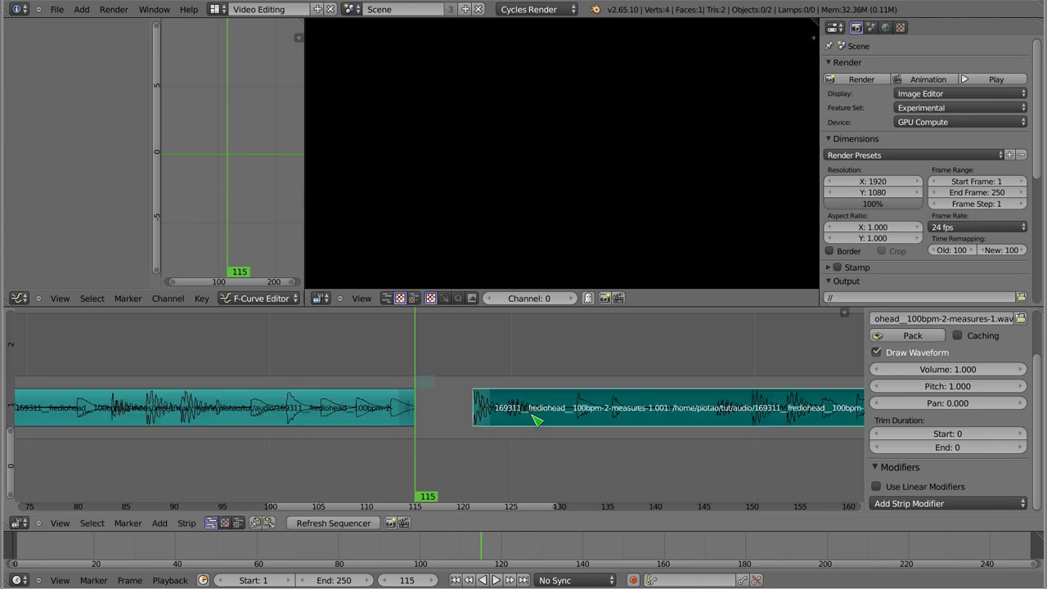
pyautogui.press('g')
pyautogui.click(477, 416)
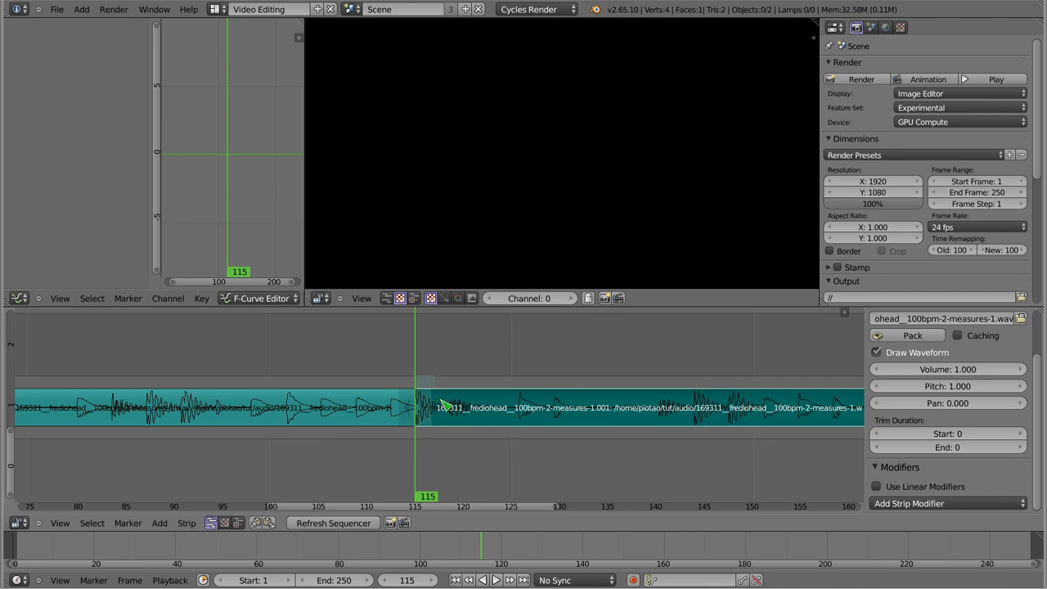
# Step: Play from frame 84 and nudge the second strip one frame later
pyautogui.keyDown('ctrl'); pyautogui.moveTo(419, 416); pyautogui.dragTo(449, 387, button='middle'); pyautogui.keyUp('ctrl')
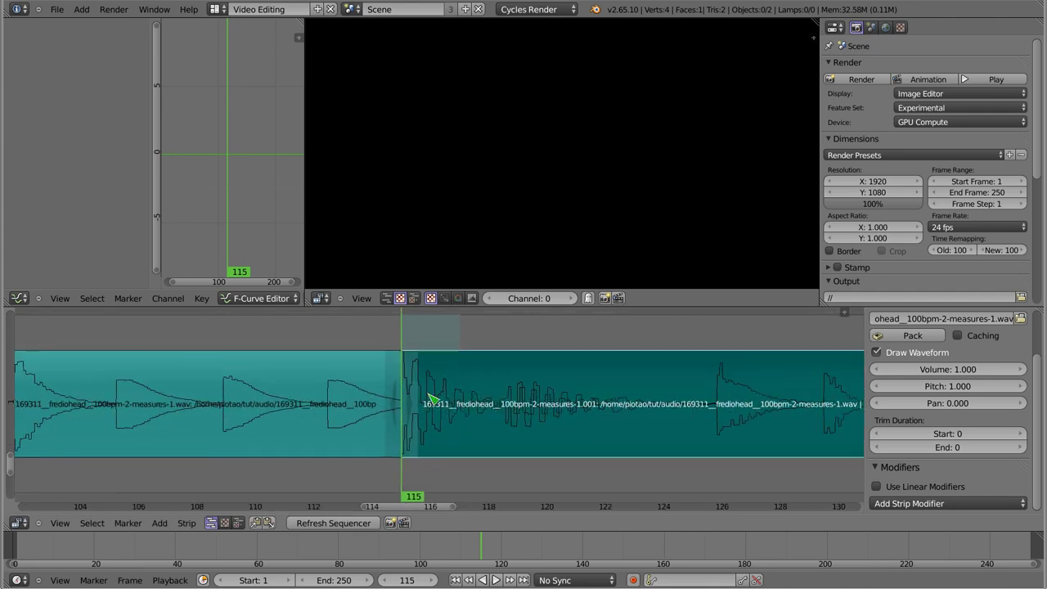
pyautogui.keyDown('ctrl'); pyautogui.moveTo(474, 414); pyautogui.dragTo(439, 424, button='middle'); pyautogui.keyUp('ctrl')
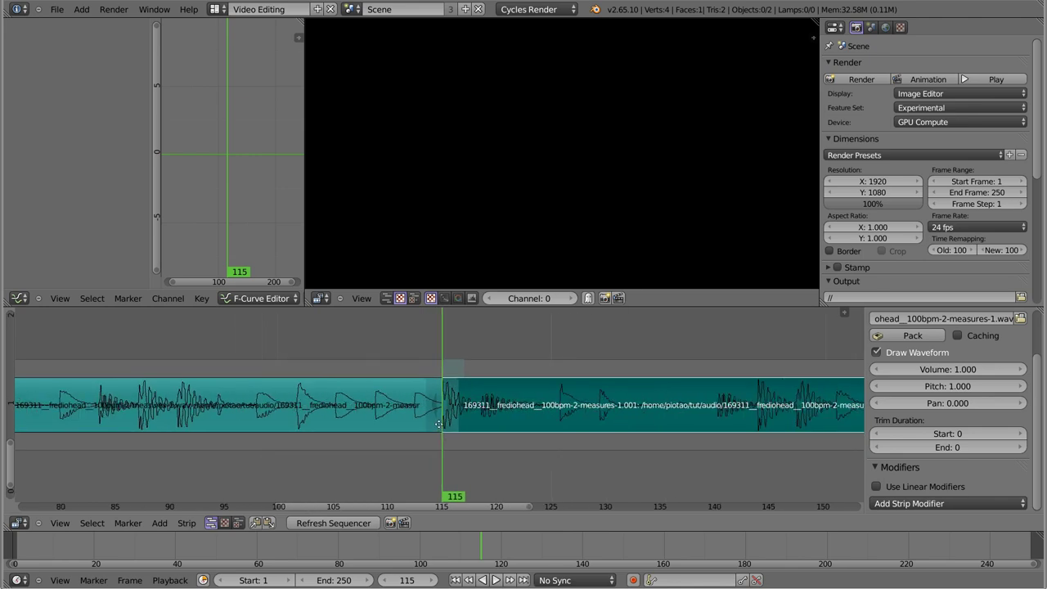
pyautogui.click(102, 405)
pyautogui.hotkey('alt', 'a')
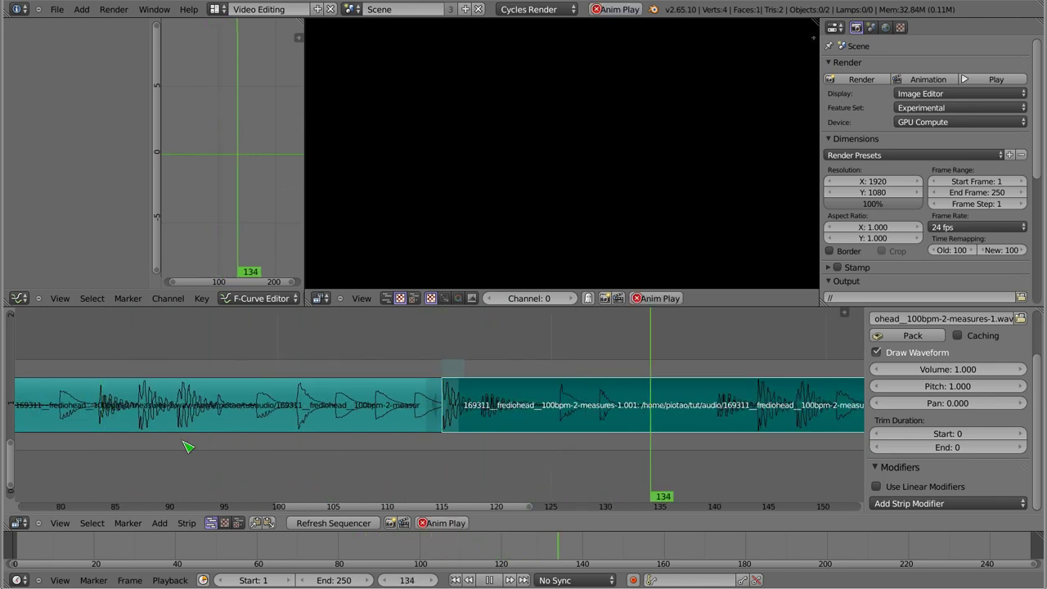
pyautogui.press('Escape')
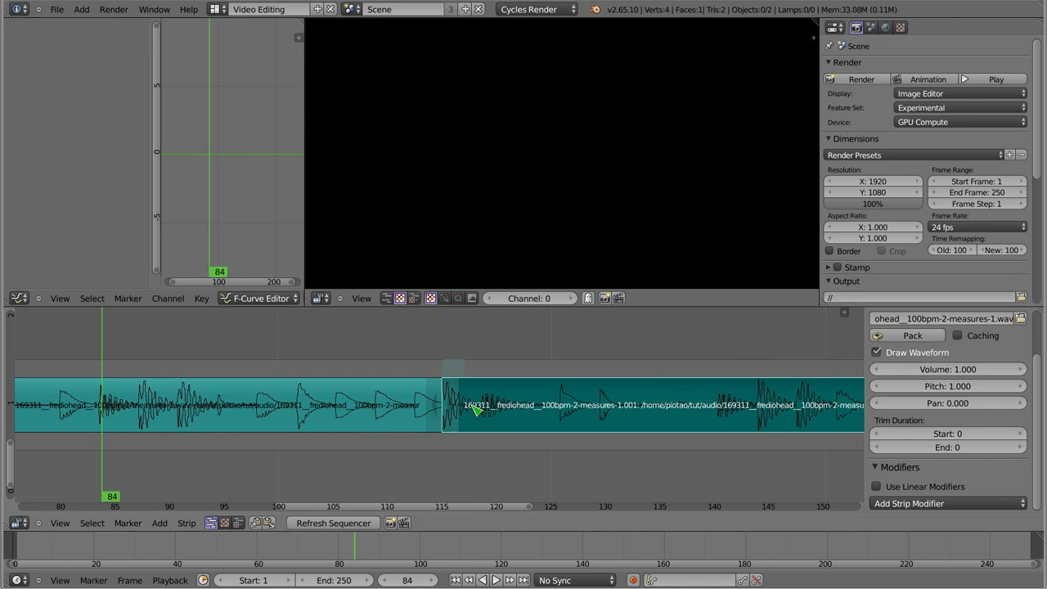
pyautogui.press('g')
pyautogui.click(484, 409)
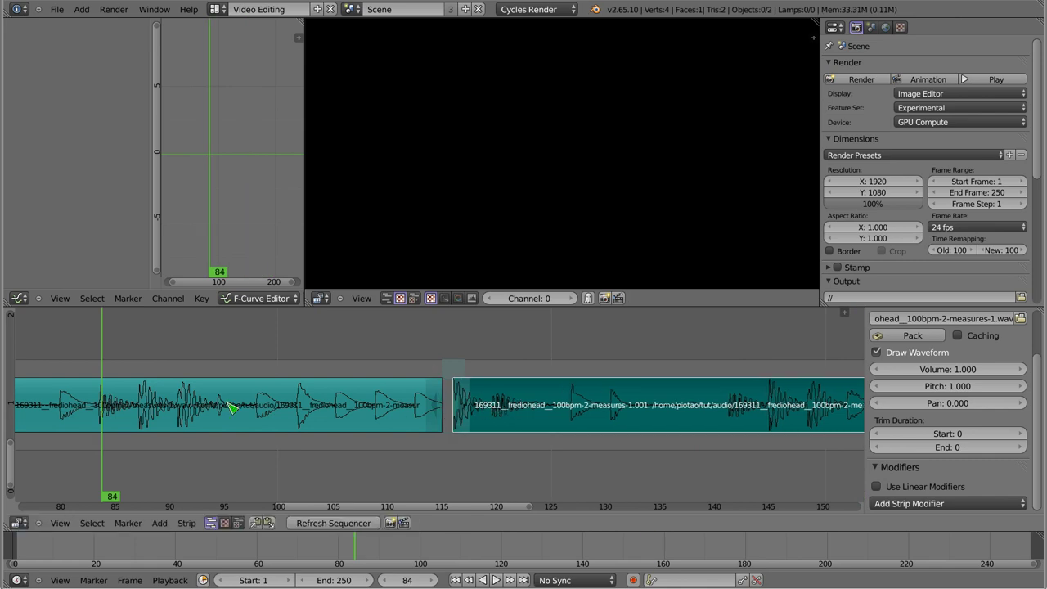
pyautogui.hotkey('alt', 'a')
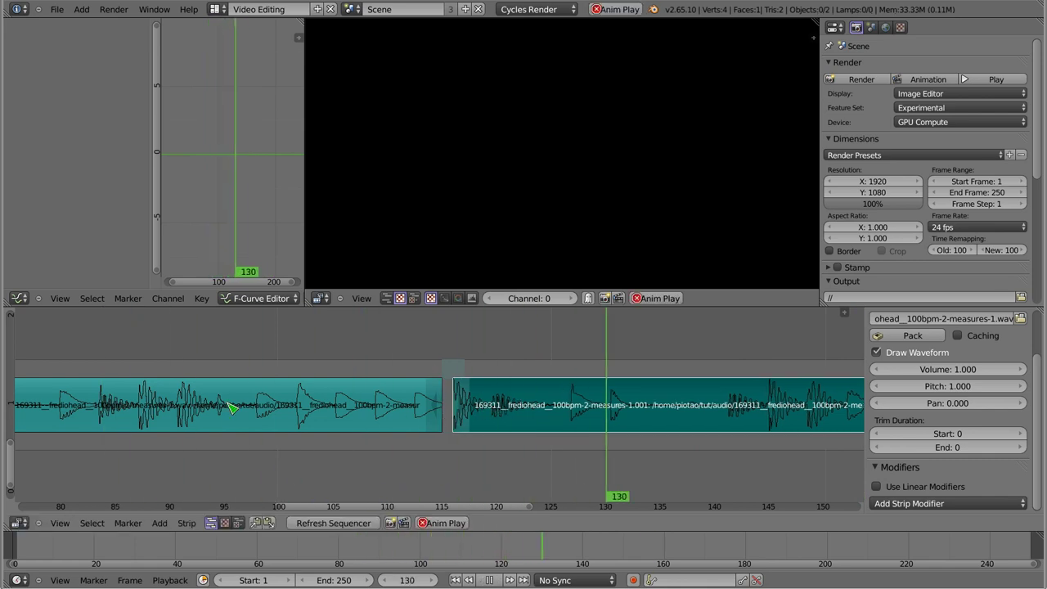
pyautogui.press('Escape')
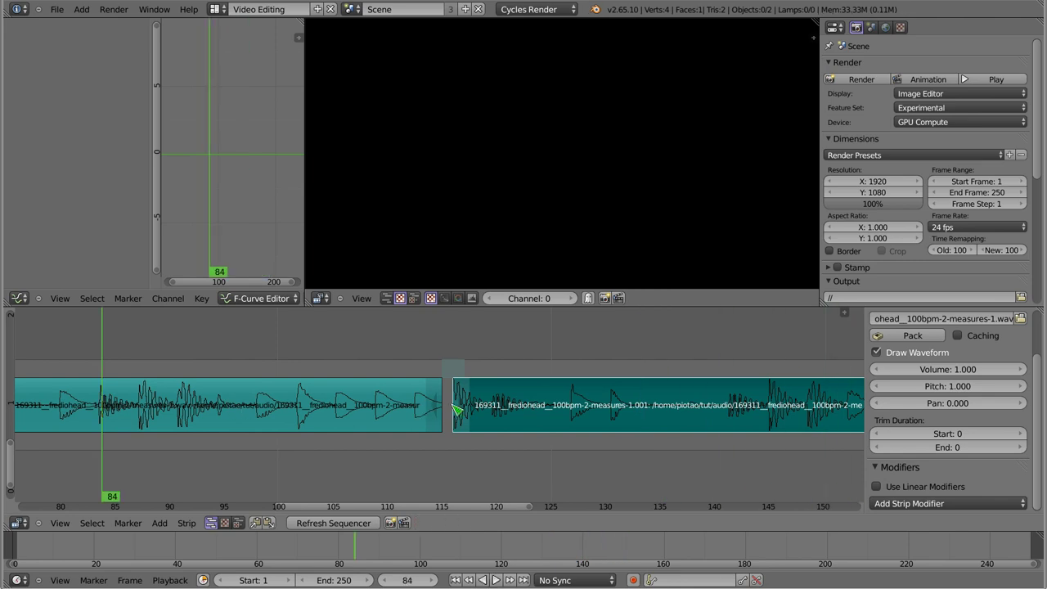
# Step: Extend the first strip's end to frame 115 and play back the join
pyautogui.rightClick(440, 409)
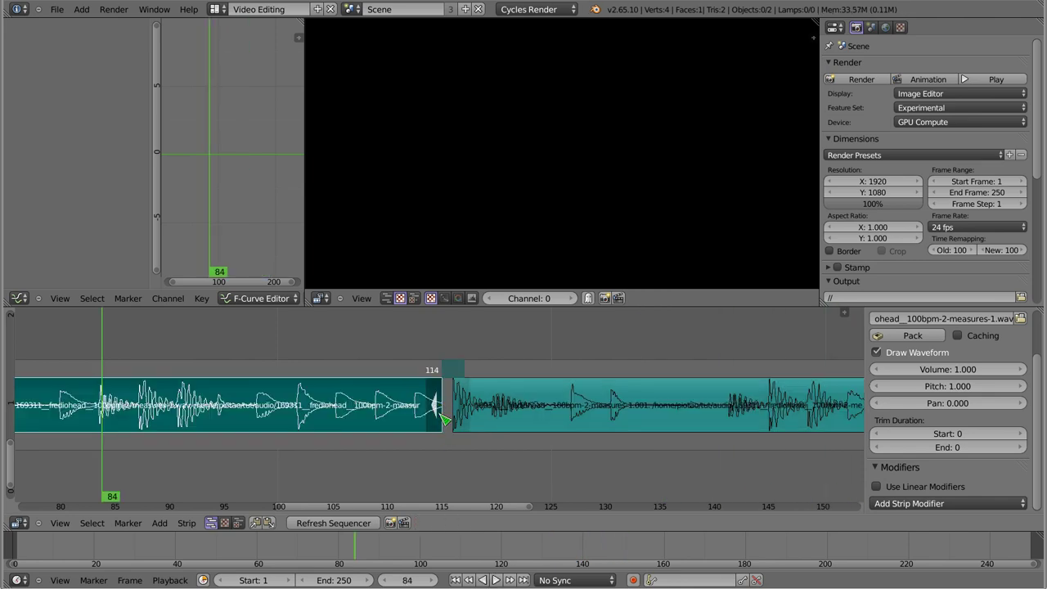
pyautogui.press('g')
pyautogui.click(454, 421)
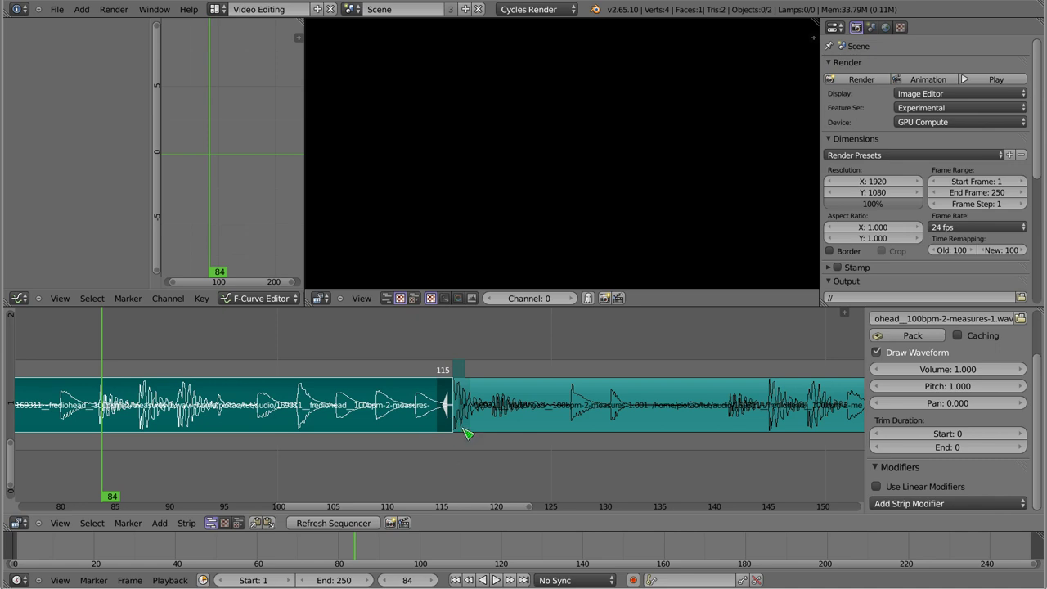
pyautogui.click(396, 411)
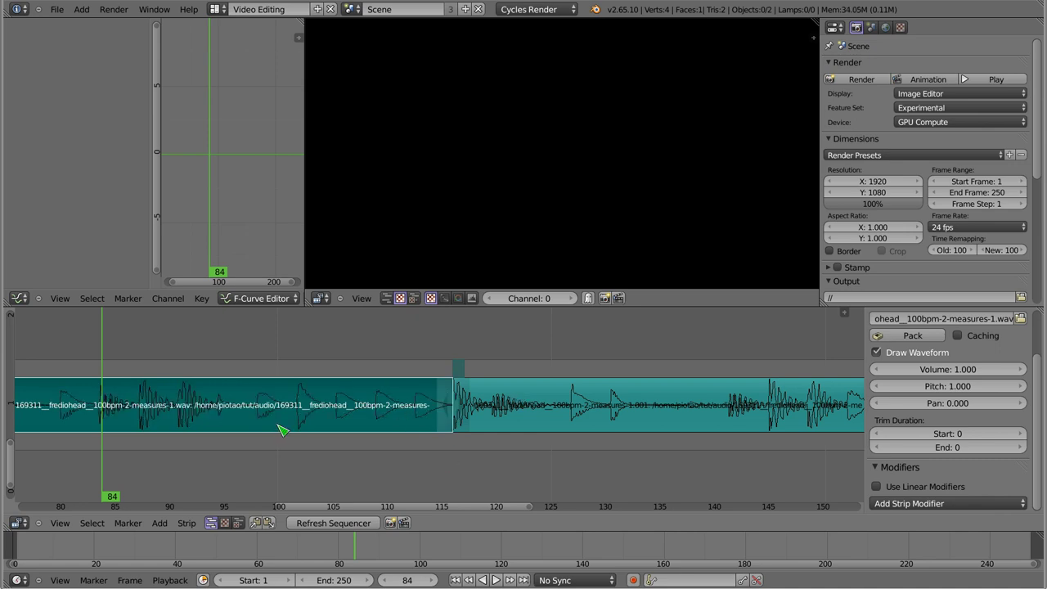
pyautogui.hotkey('alt', 'a')
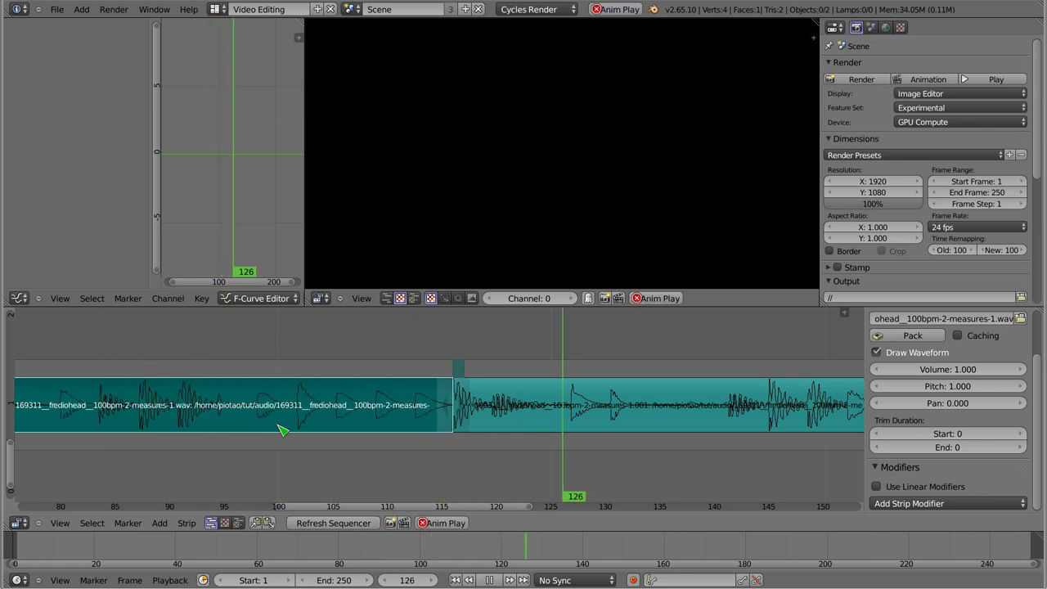
pyautogui.press('Escape')
# Step: Fit both strips in view and select the second loop strip
pyautogui.press('Home')
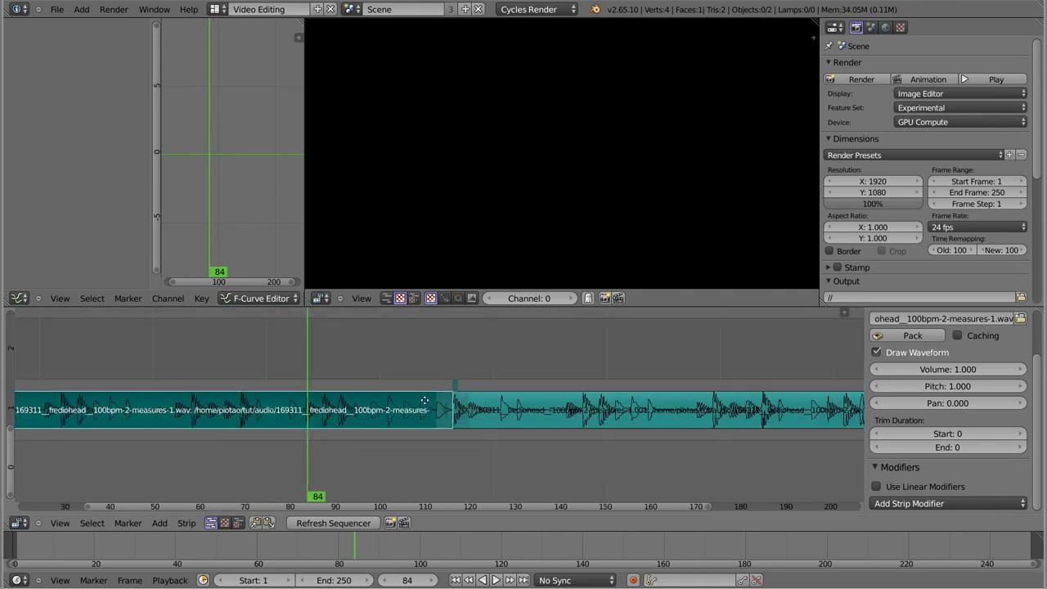
pyautogui.moveTo(436, 424); pyautogui.dragTo(455, 411, button='middle')
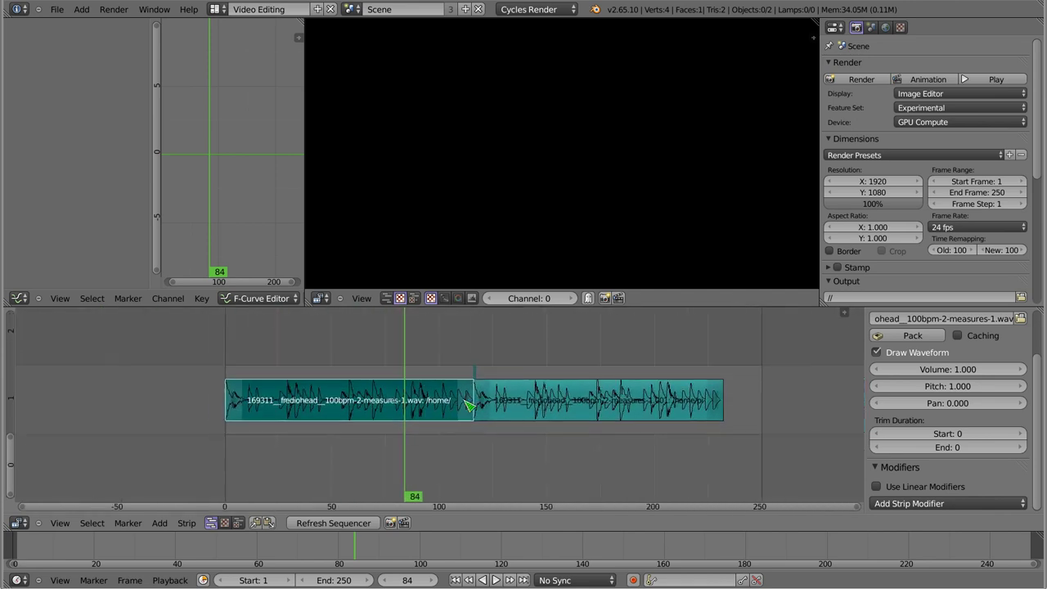
pyautogui.rightClick(570, 404)
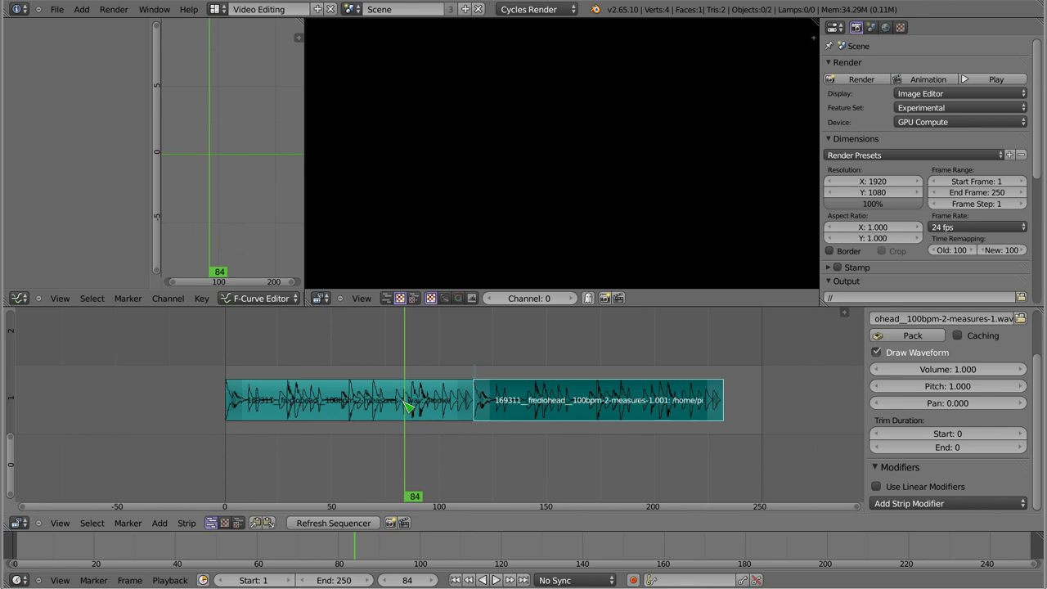
pyautogui.scroll(1, 493, 400)
pyautogui.scroll(1, 499, 399)
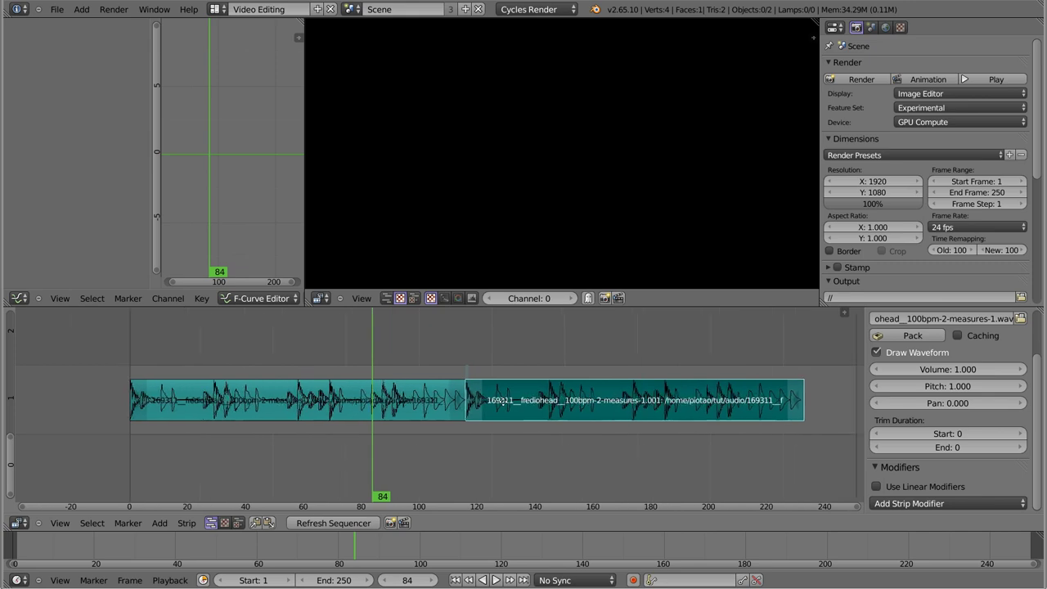
pyautogui.moveTo(518, 406); pyautogui.dragTo(483, 397, button='middle')
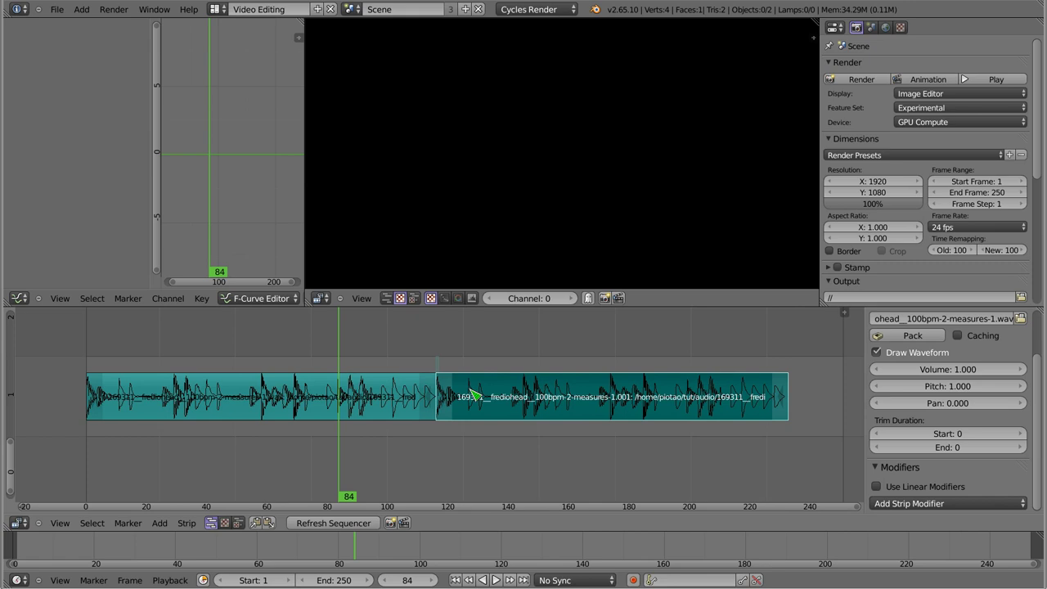
# Step: Delete both loop strips from the sequencer
pyautogui.press('x')
pyautogui.click(623, 400)
pyautogui.rightClick(321, 401)
pyautogui.press('x')
pyautogui.click(319, 393)
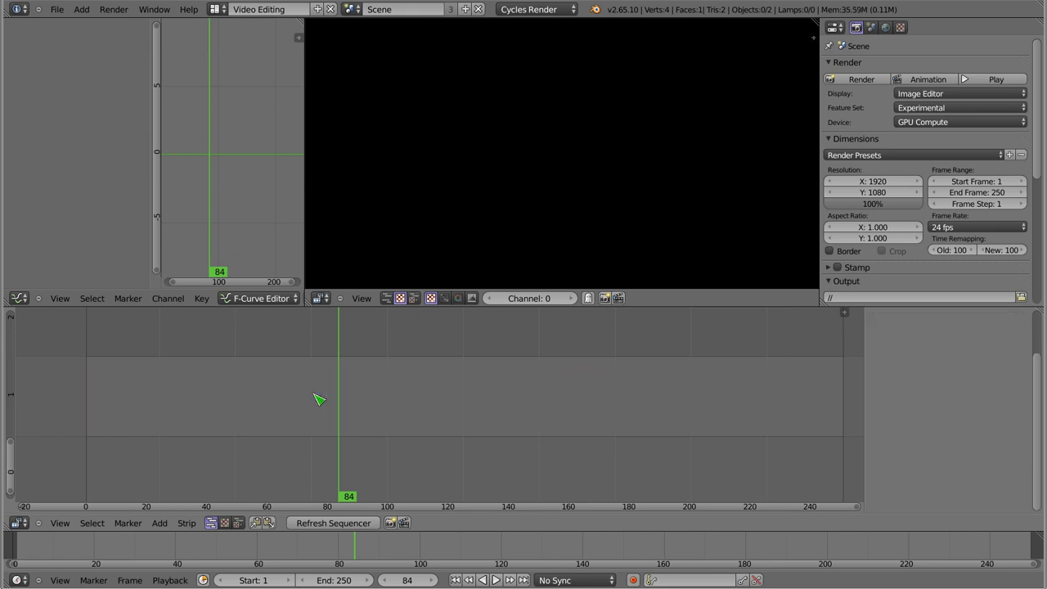
# Step: Add 82986__corsica-s__countdown.wav at frame 1, preview it, and show its waveform
pyautogui.moveTo(100, 417); pyautogui.dragTo(87, 416)
pyautogui.hotkey('shift', 'a')
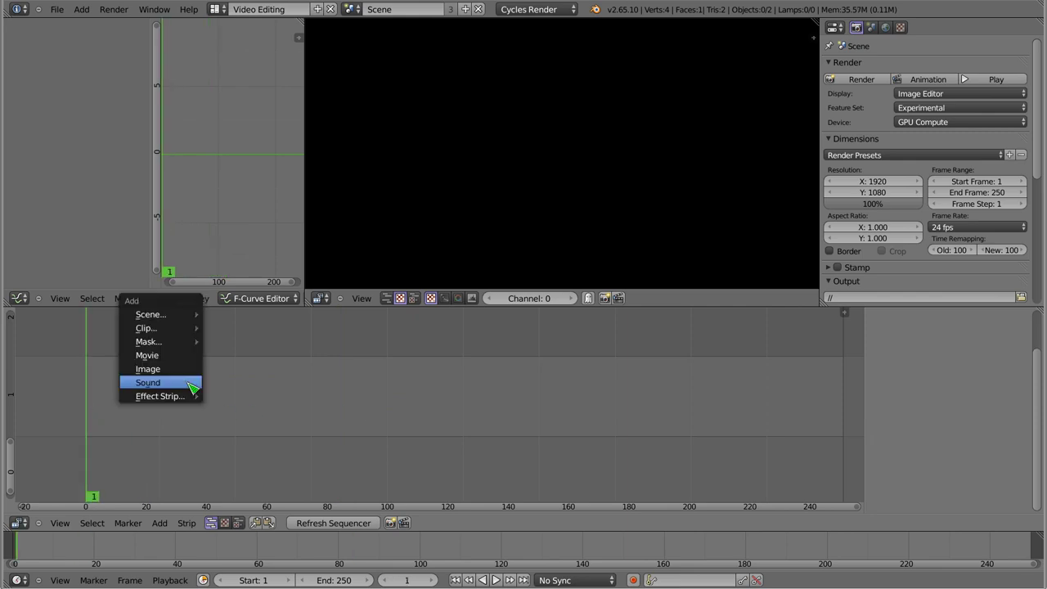
pyautogui.click(192, 384)
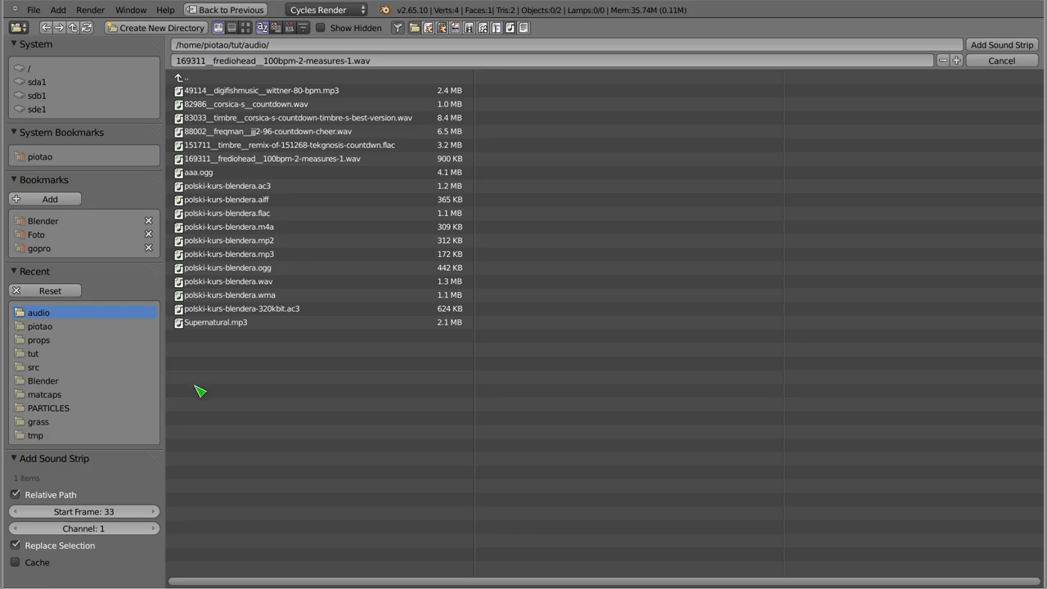
pyautogui.click(275, 105)
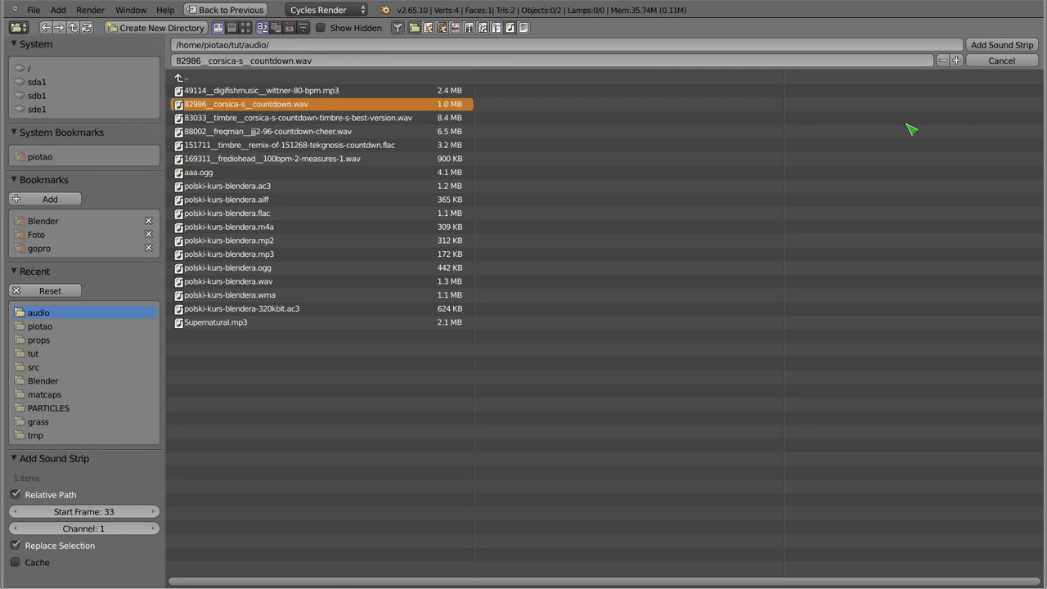
pyautogui.click(1001, 46)
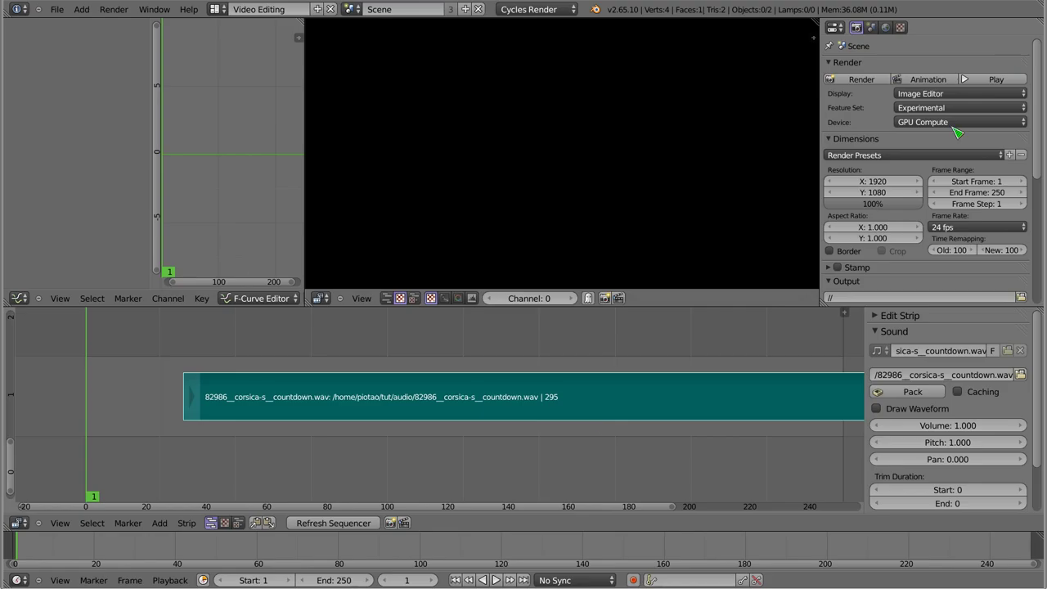
pyautogui.click(514, 446)
pyautogui.hotkey('alt', 'a')
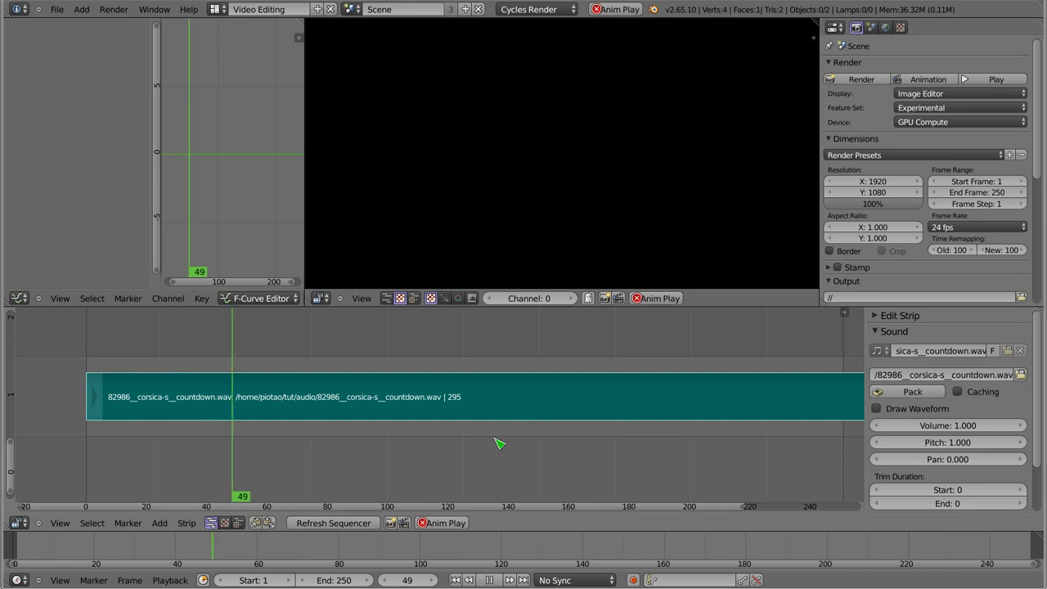
pyautogui.press('Escape')
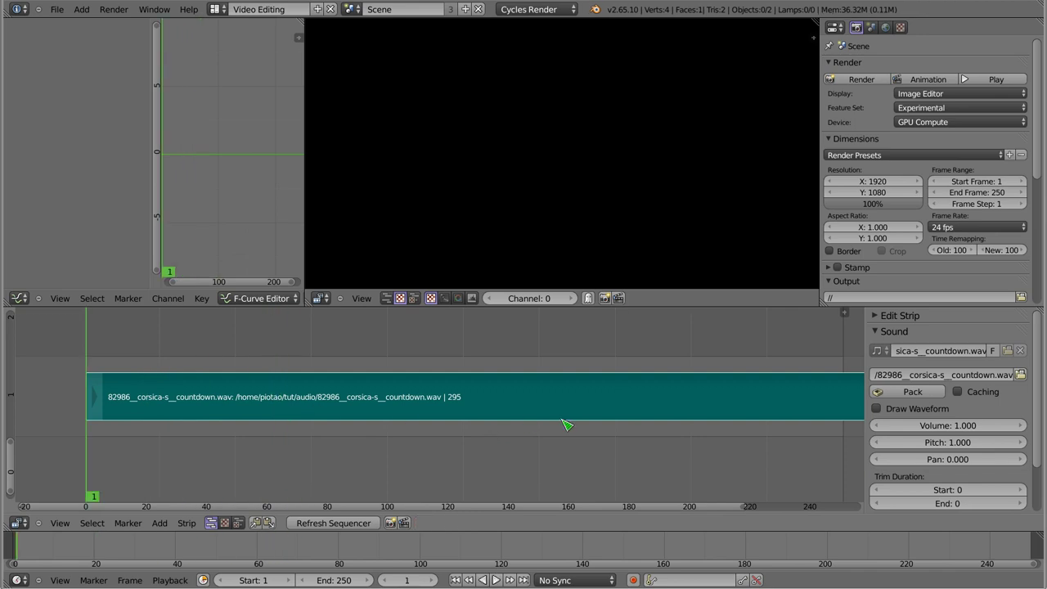
pyautogui.click(876, 409)
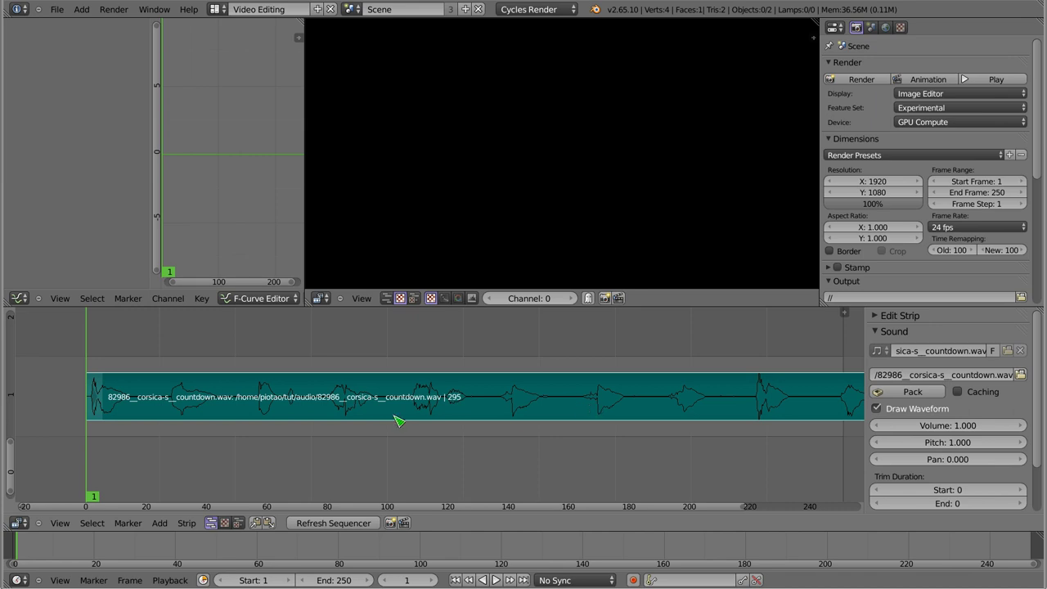
pyautogui.click(940, 430)
pyautogui.hotkey('alt', 'a')
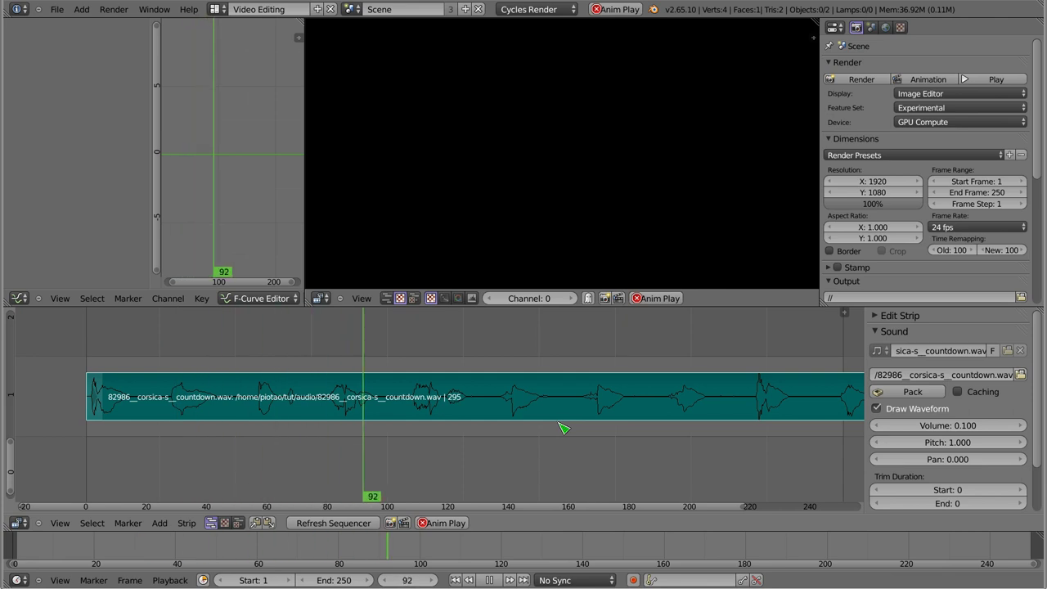
pyautogui.press('Escape')
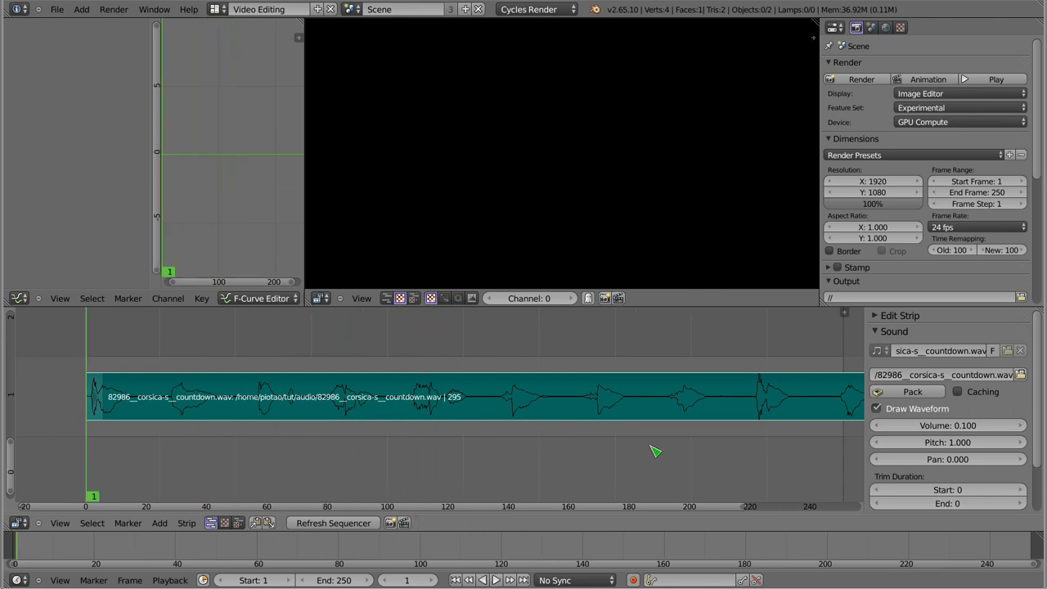
pyautogui.click(941, 425)
pyautogui.write('2')
pyautogui.press('Return')
pyautogui.hotkey('alt', 'a')
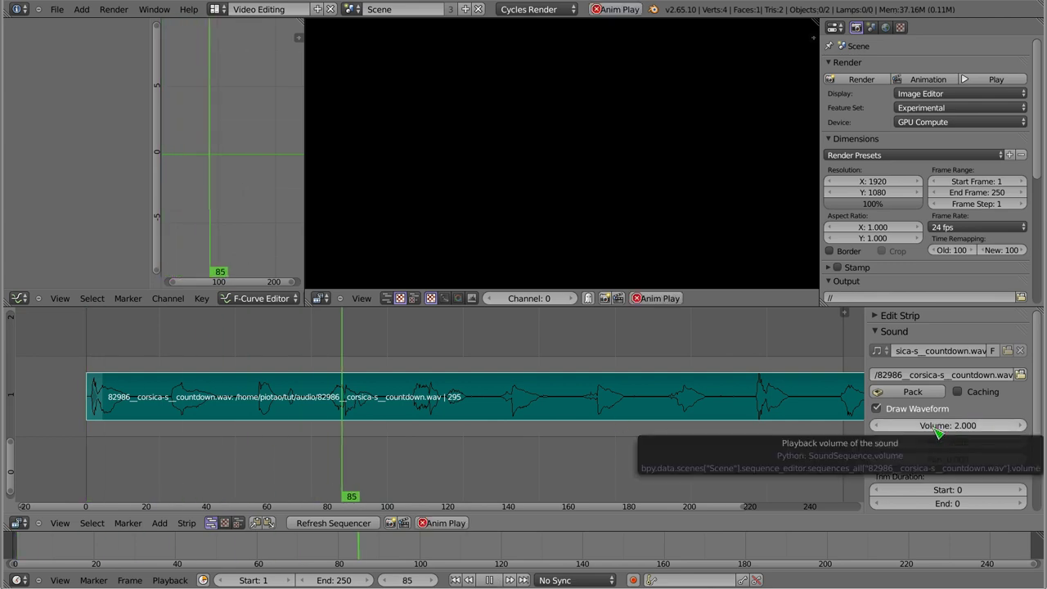
pyautogui.press('Escape')
pyautogui.click(949, 426)
pyautogui.write('1')
pyautogui.press('Return')
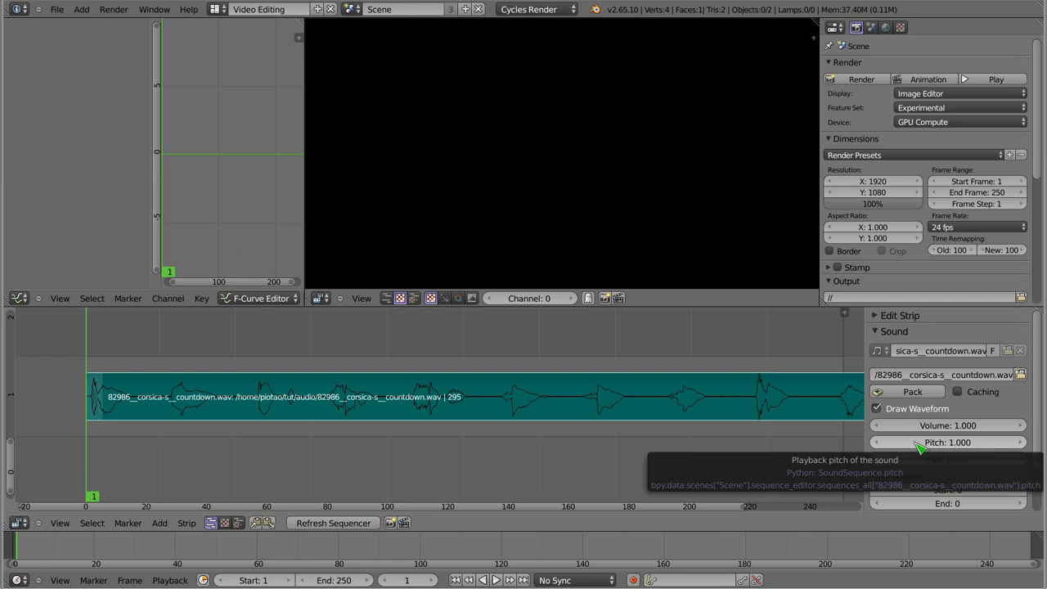
# Step: Lower the countdown strip's pitch and play it back
pyautogui.moveTo(945, 446); pyautogui.dragTo(928, 445)
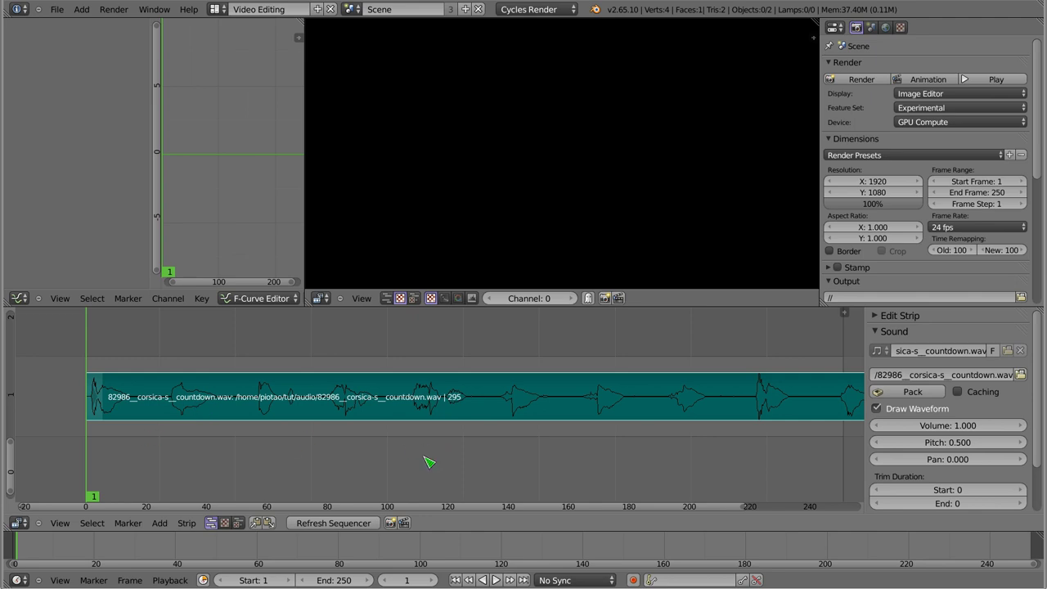
pyautogui.hotkey('alt', 'a')
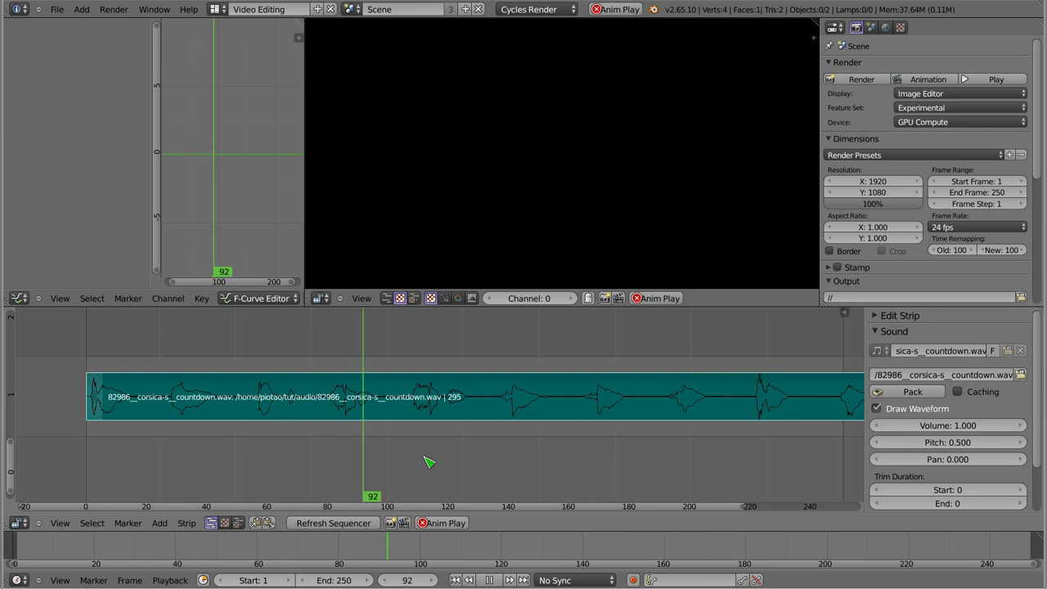
pyautogui.press('Escape')
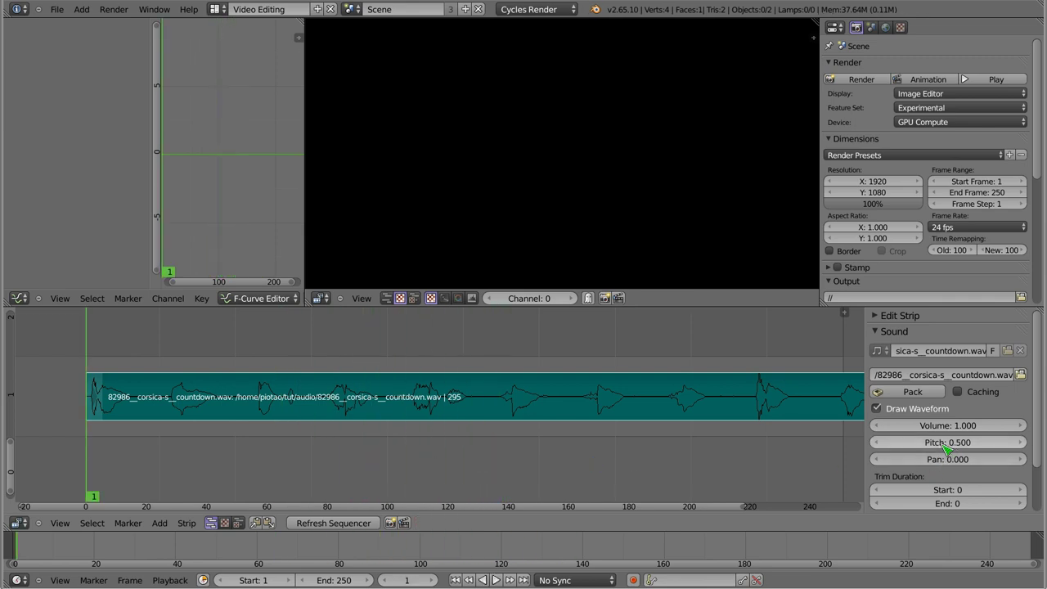
# Step: Raise the pitch to 2.000, play it, then drag it back toward 1.000
pyautogui.moveTo(945, 448); pyautogui.dragTo(945, 448)
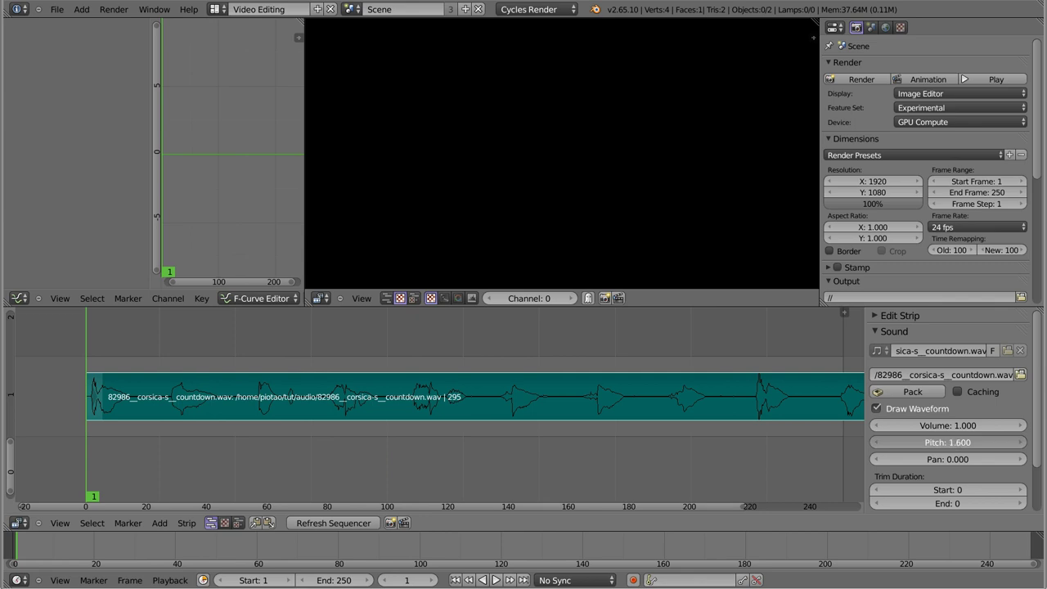
pyautogui.moveTo(941, 445); pyautogui.dragTo(940, 446)
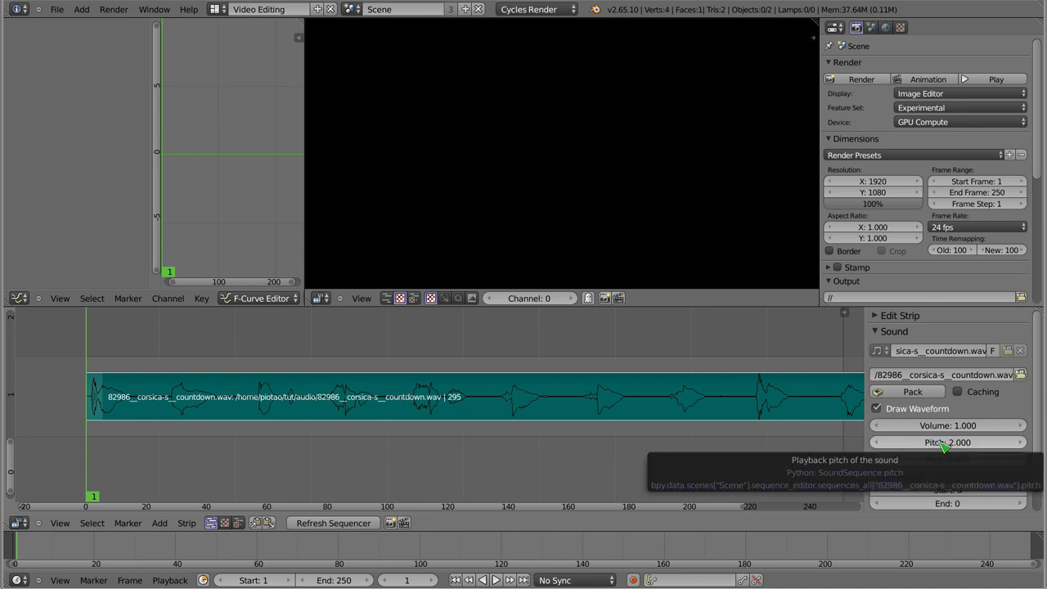
pyautogui.hotkey('alt', 'a')
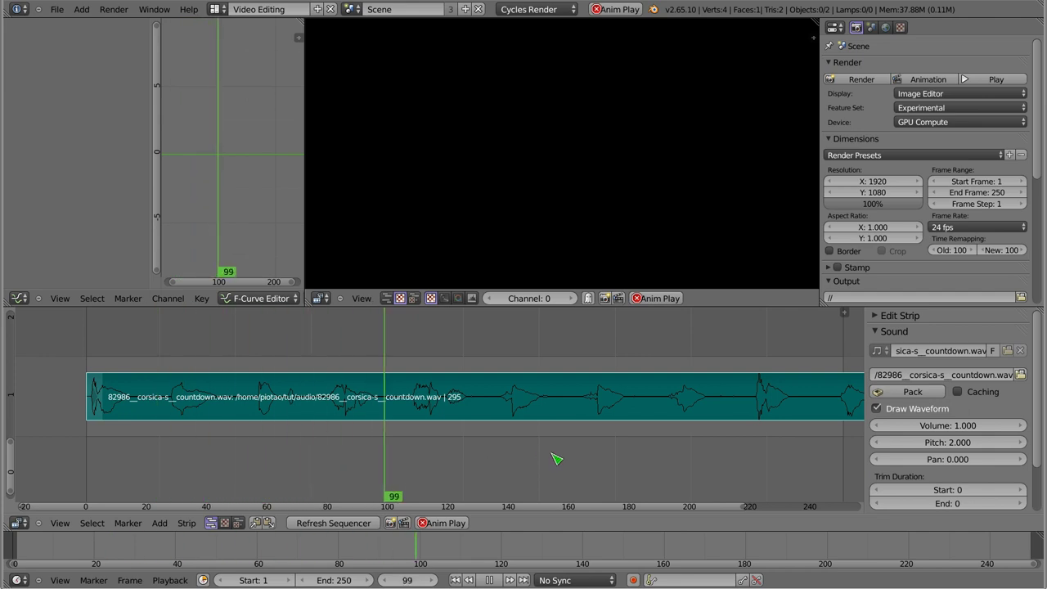
pyautogui.press('Escape')
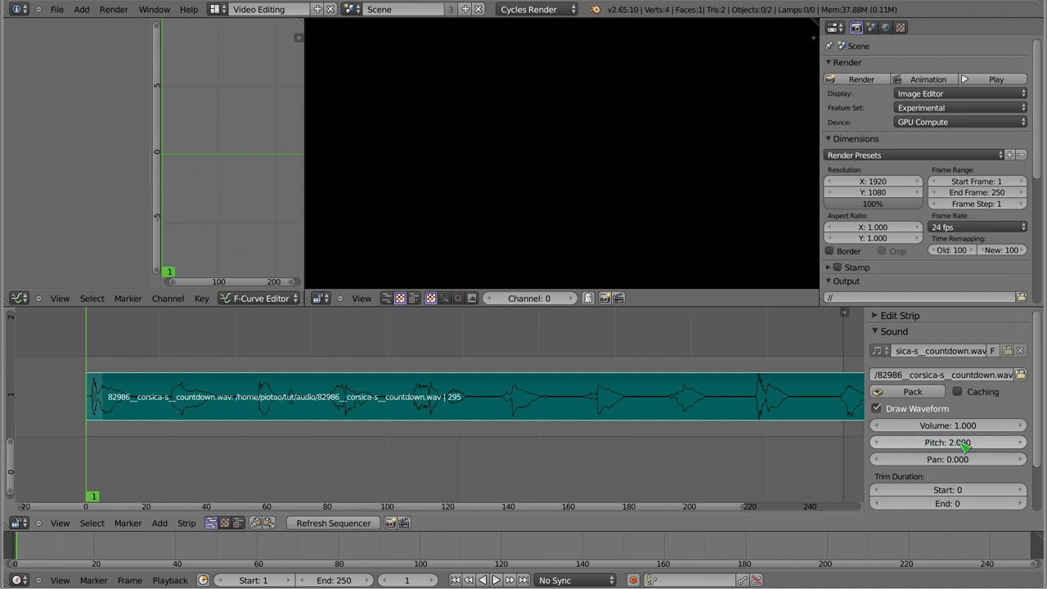
pyautogui.moveTo(937, 450)
pyautogui.mouseDown()
pyautogui.moveTo(920, 450)
pyautogui.moveTo(963, 448)
pyautogui.mouseUp()
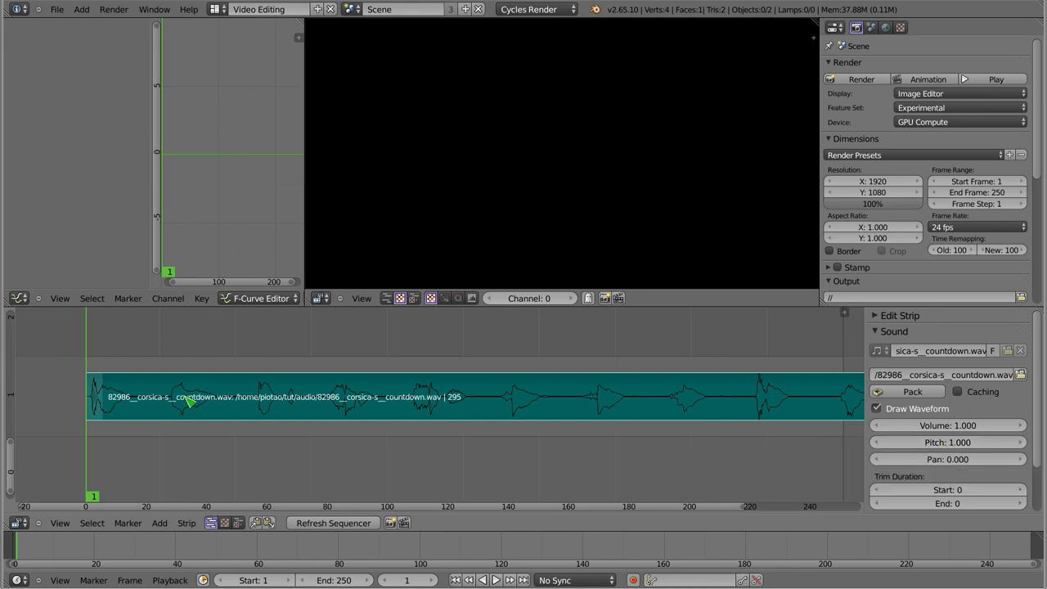
# Step: Replace the countdown strip with 49114__digifishmusic__wittner-80-bpm.mp3 starting at frame 1
pyautogui.press('x')
pyautogui.click(246, 386)
pyautogui.hotkey('shift', 'a')
pyautogui.click(238, 393)
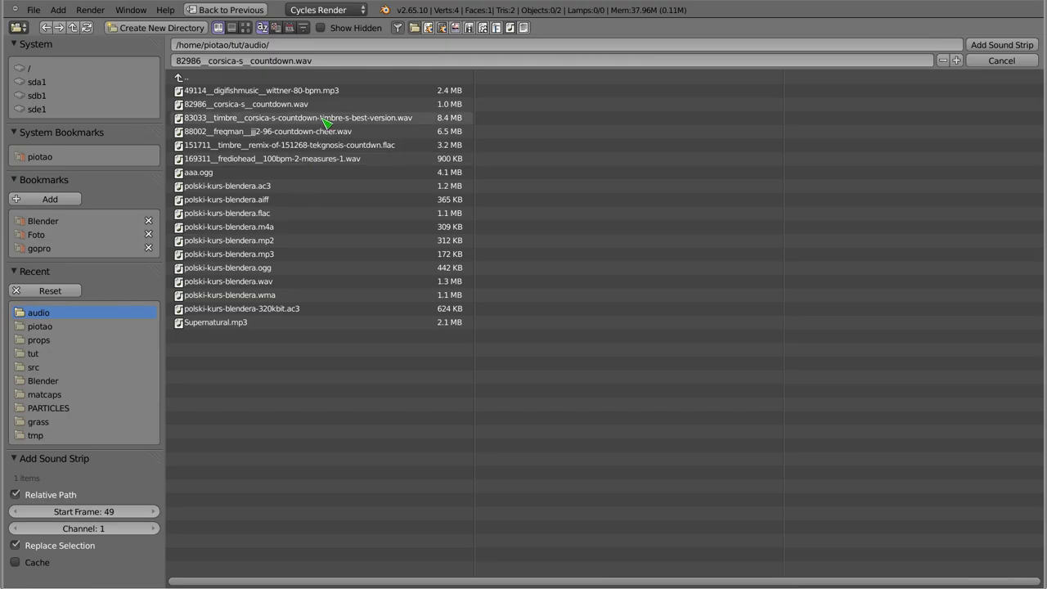
pyautogui.click(262, 91)
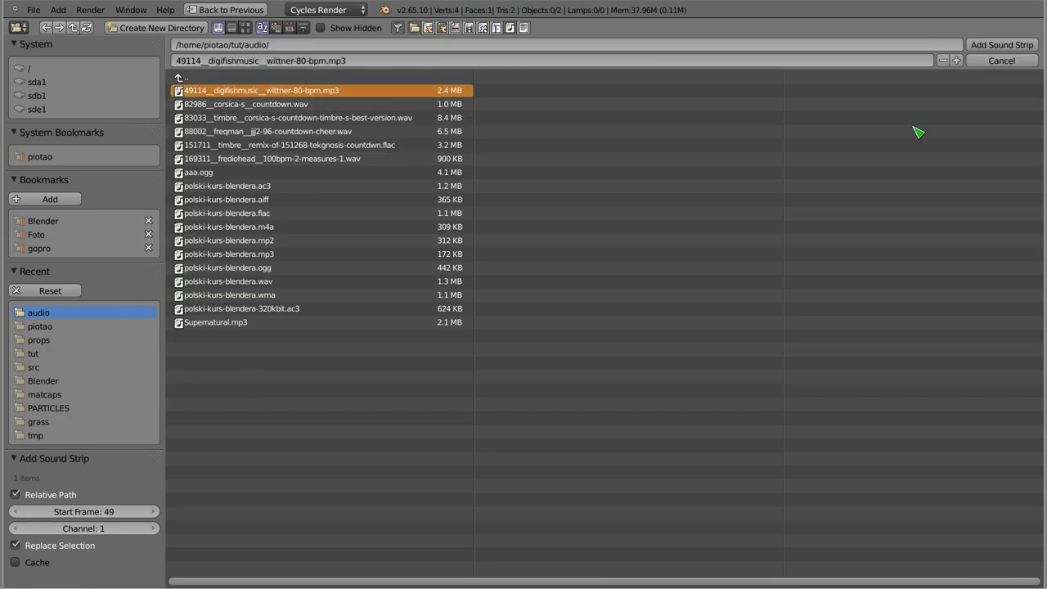
pyautogui.click(1002, 45)
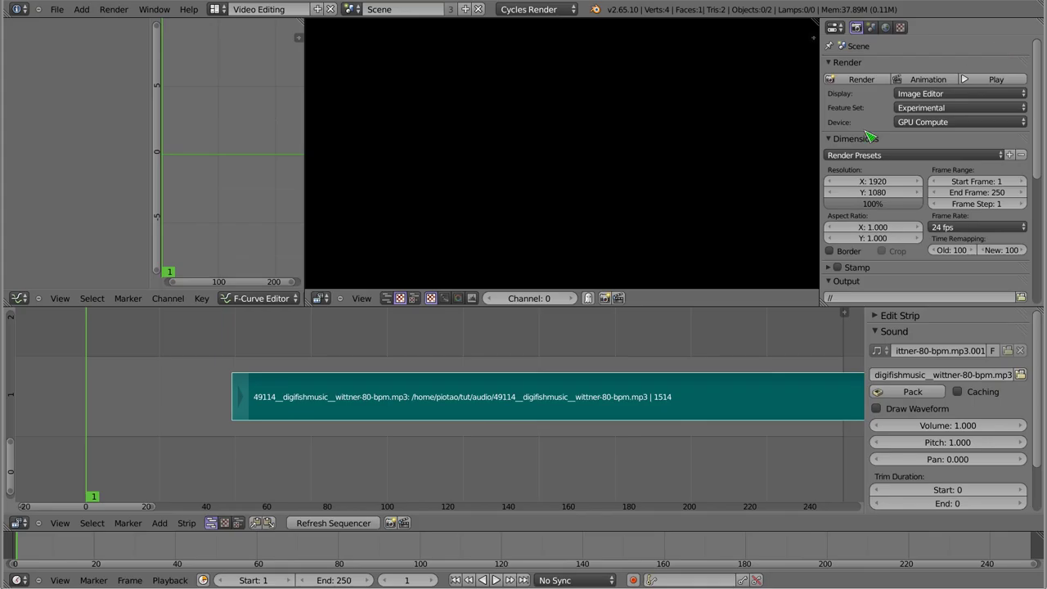
pyautogui.click(360, 436)
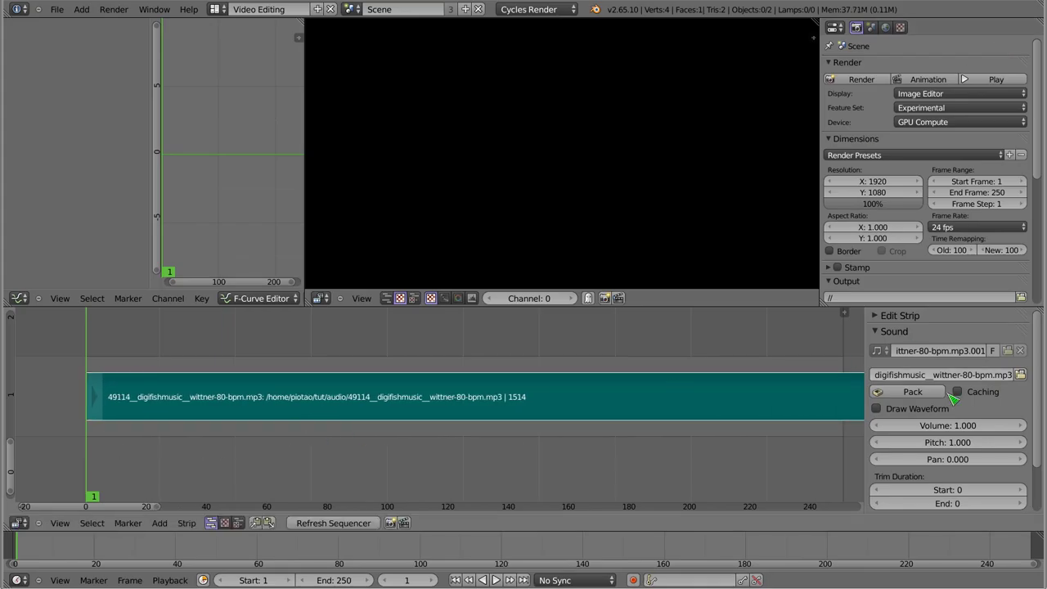
# Step: Show the music strip's waveform and play it back
pyautogui.click(876, 408)
pyautogui.hotkey('alt', 'a')
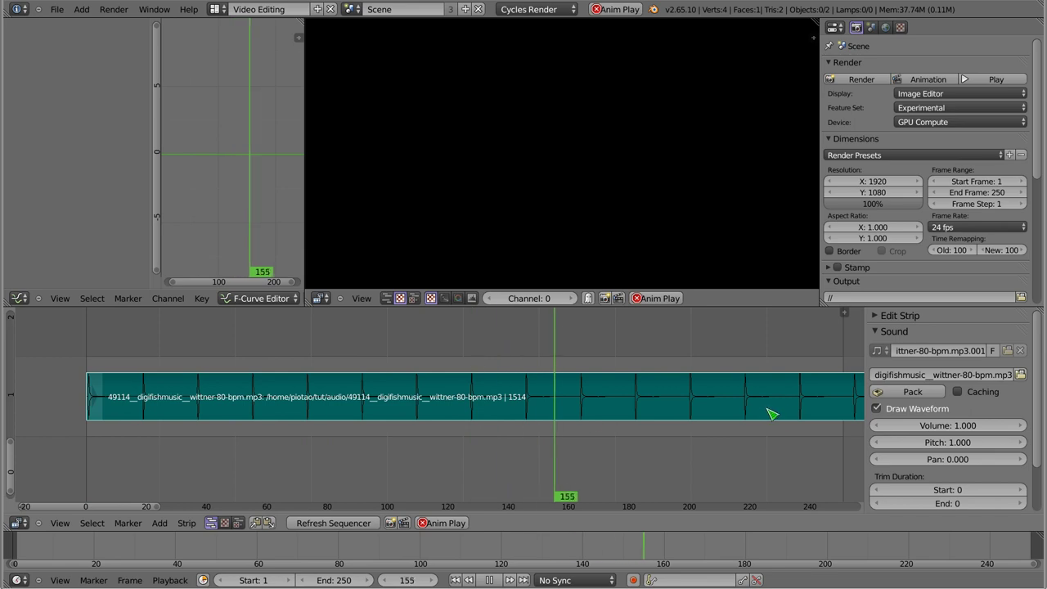
pyautogui.press('Escape')
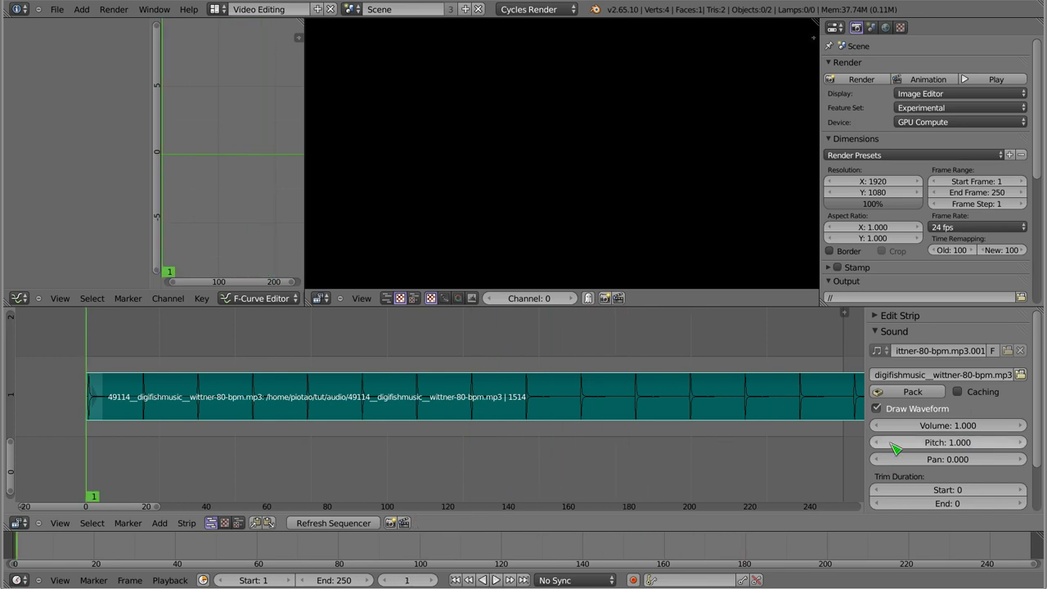
# Step: Play the music at pitch 0.500, then again at pitch 2.000
pyautogui.click(877, 444)
pyautogui.click(877, 443)
pyautogui.click(877, 443)
pyautogui.click(877, 443)
pyautogui.scroll(-3, 481, 455)
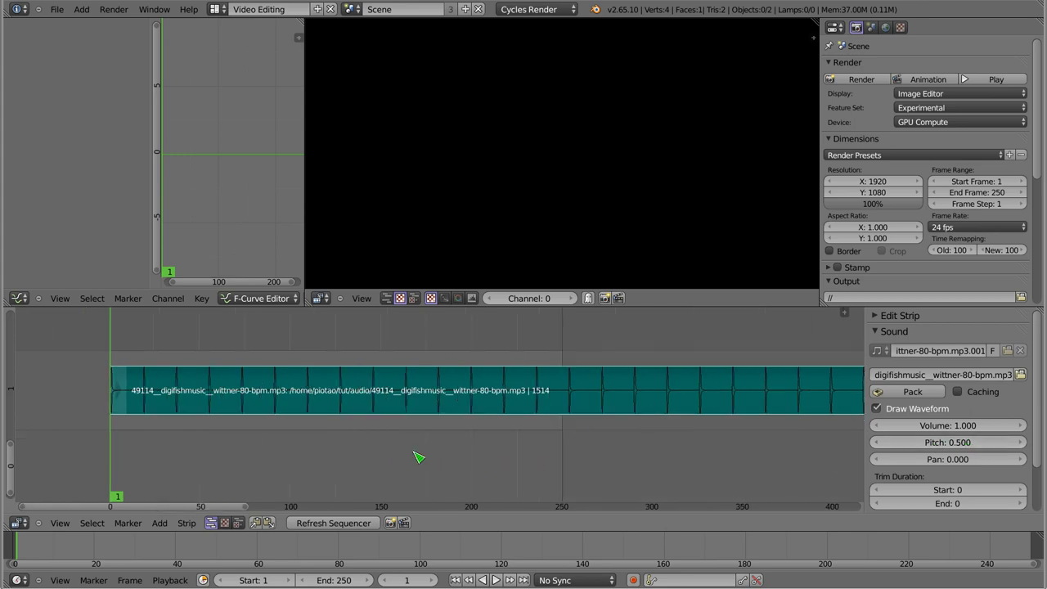
pyautogui.hotkey('alt', 'a')
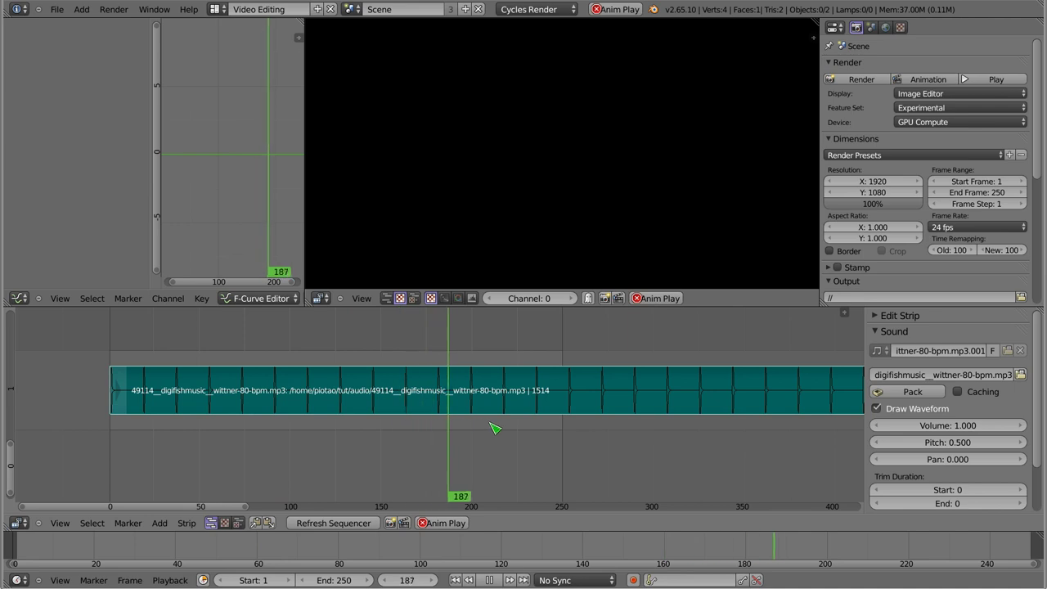
pyautogui.press('Escape')
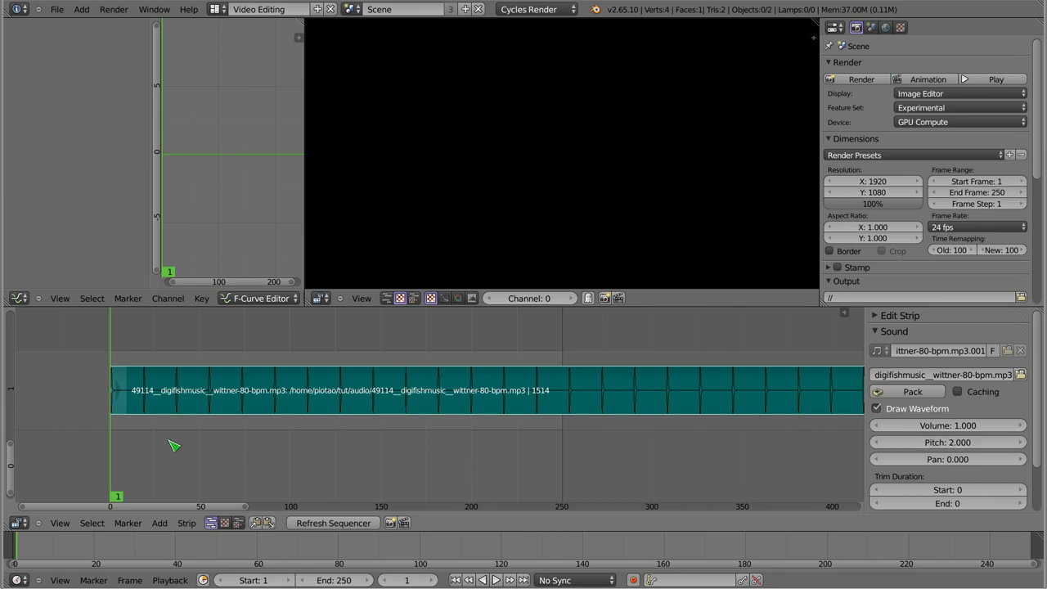
pyautogui.hotkey('alt', 'a')
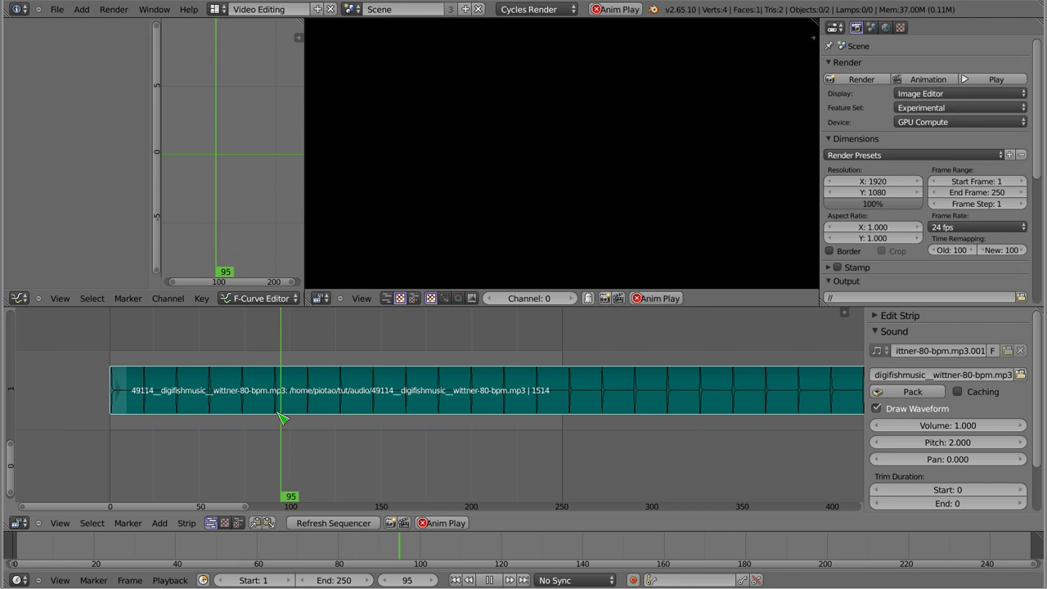
pyautogui.press('Escape')
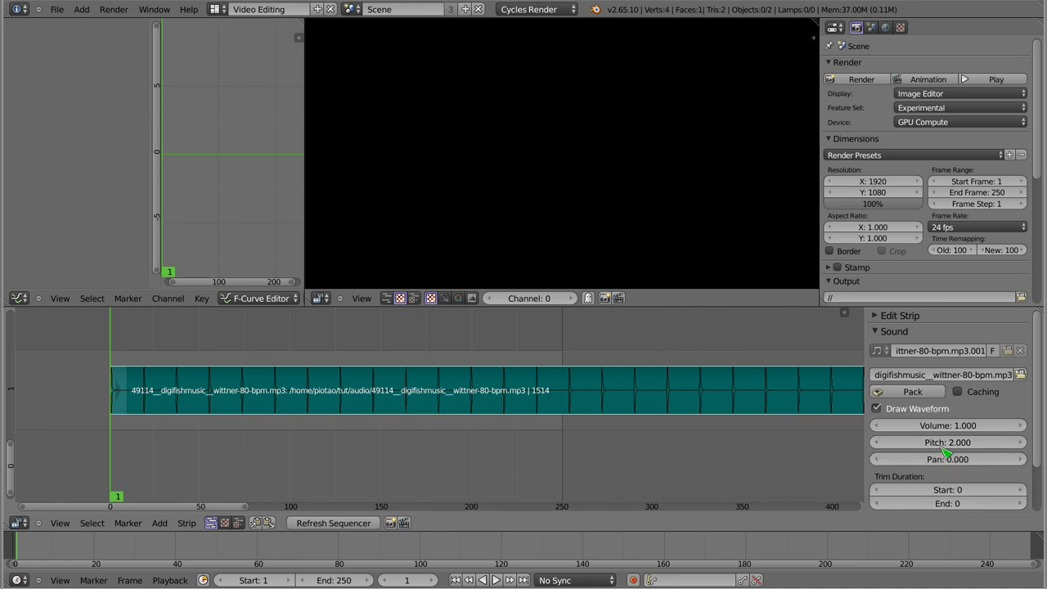
# Step: Set the music's pitch to 1.000 and play it panned to -2
pyautogui.click(961, 442)
pyautogui.write('1')
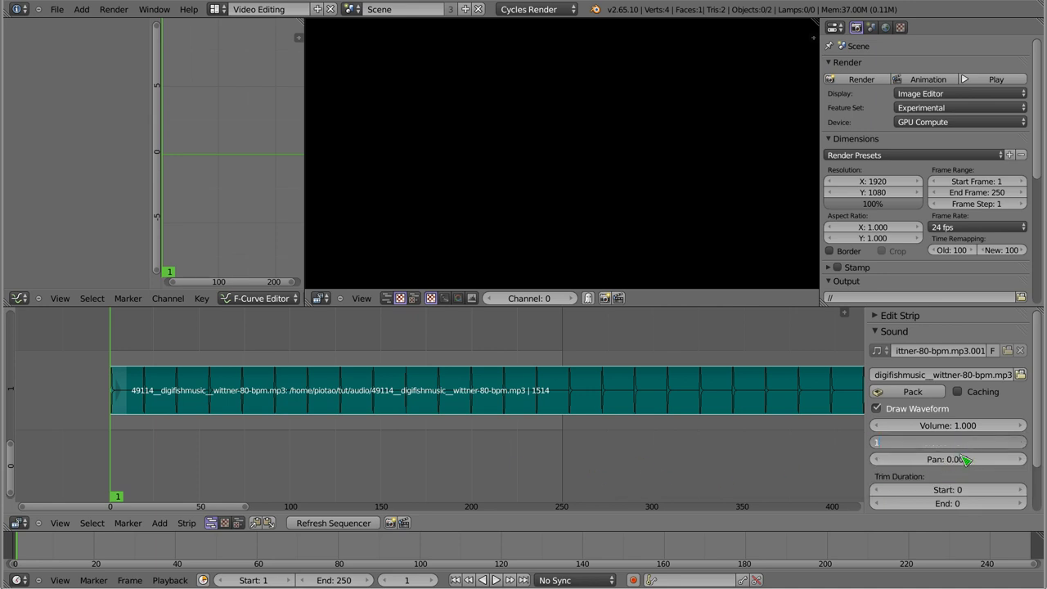
pyautogui.press('Return')
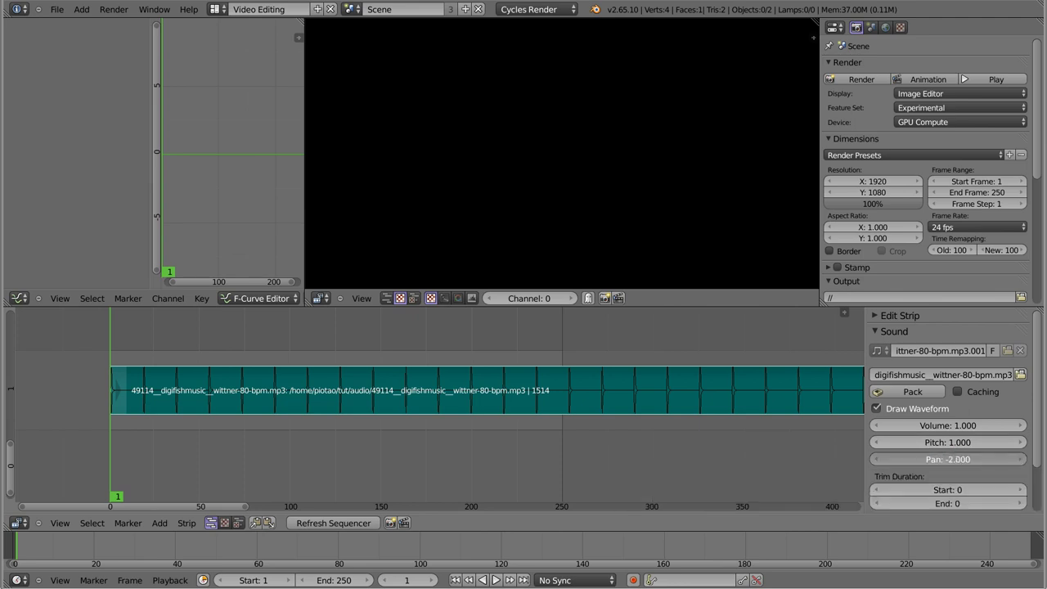
pyautogui.hotkey('alt', 'a')
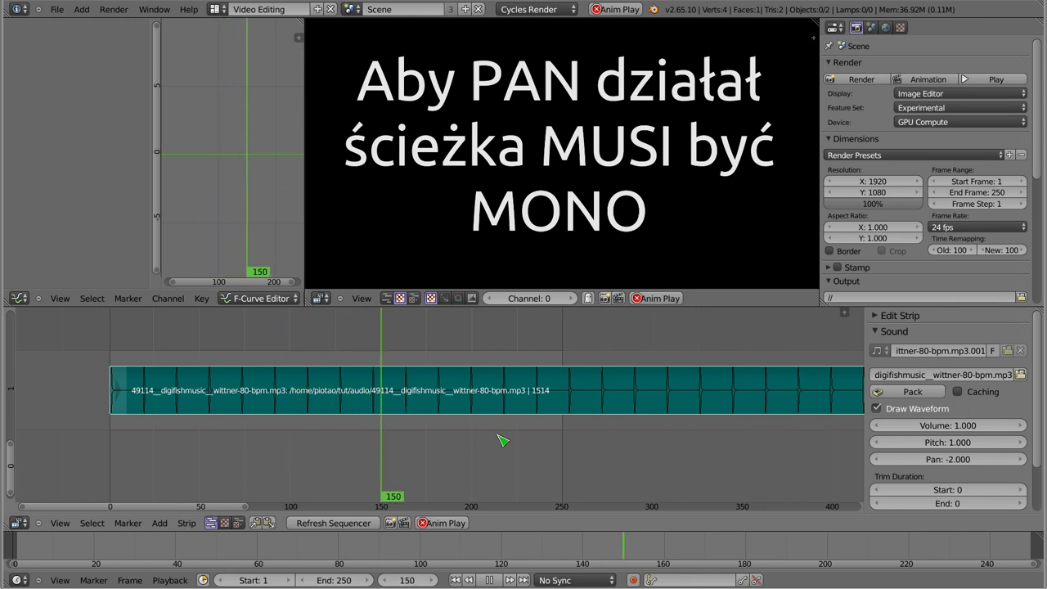
pyautogui.press('Escape')
# Step: Pan the music to 2 and play it, then set pan 1 and return it to 0.000
pyautogui.moveTo(969, 462); pyautogui.dragTo(1014, 463)
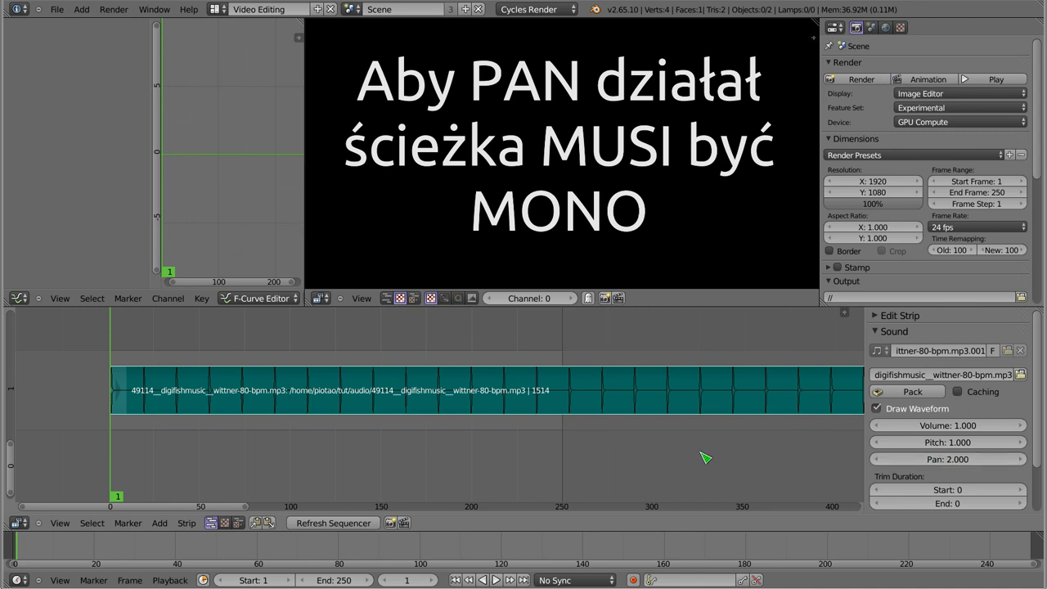
pyautogui.hotkey('alt', 'a')
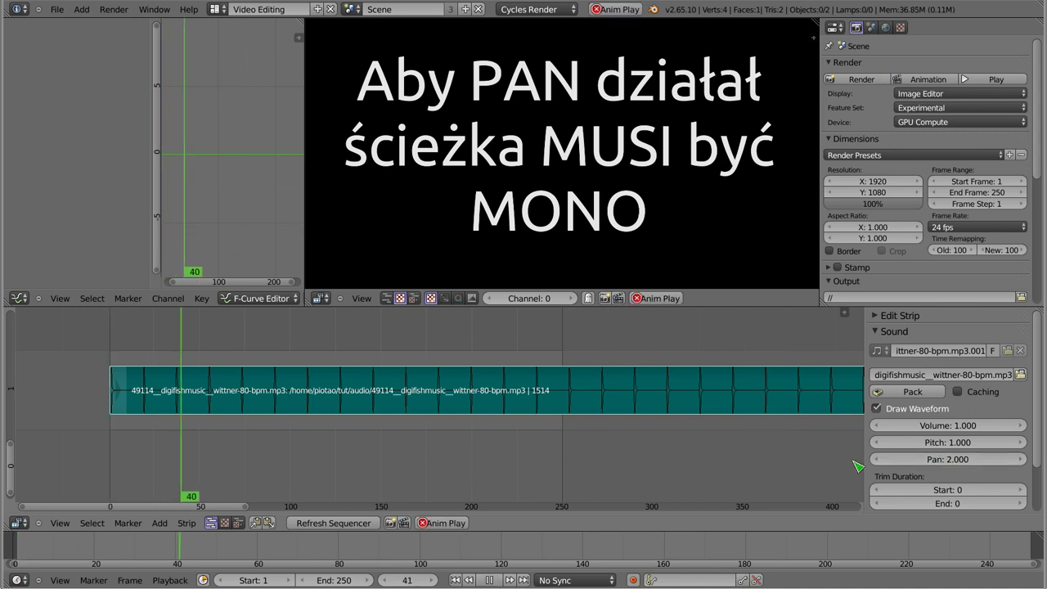
pyautogui.press('Escape')
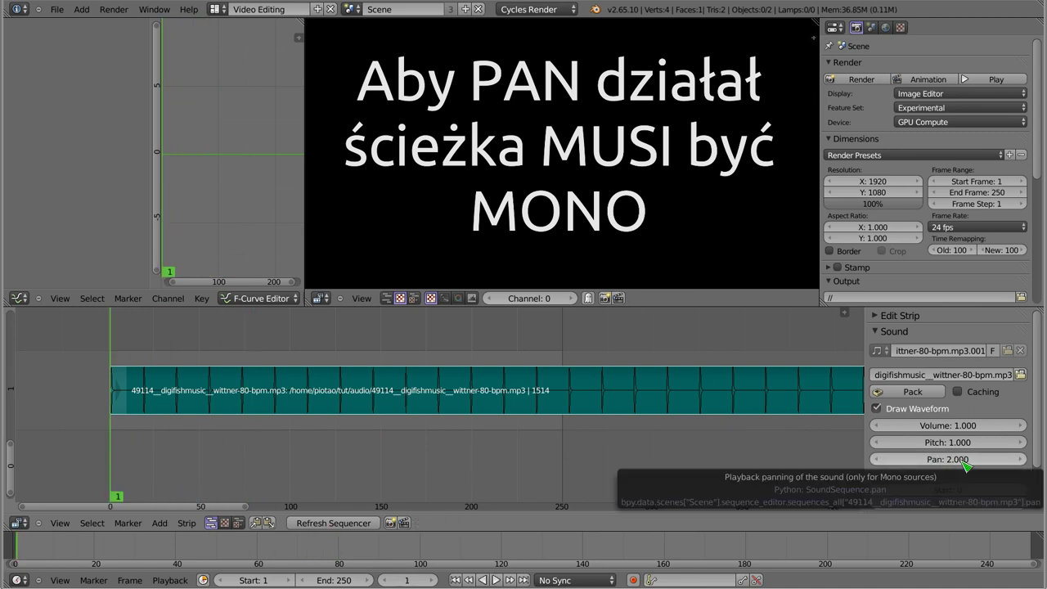
pyautogui.click(957, 463)
pyautogui.write('1')
pyautogui.press('Return')
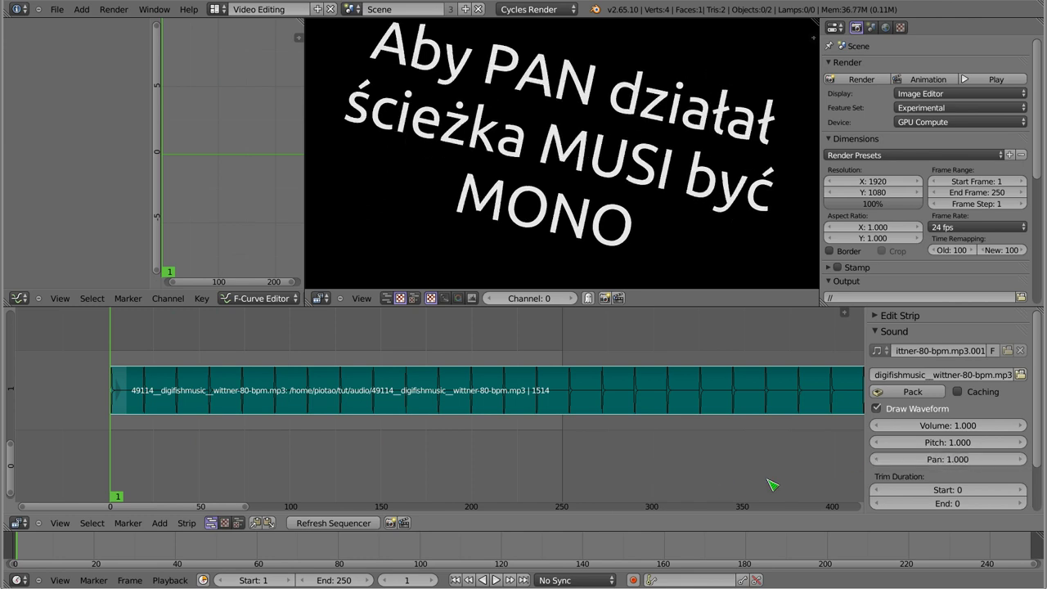
pyautogui.moveTo(963, 463)
pyautogui.mouseDown()
pyautogui.moveTo(932, 463)
pyautogui.moveTo(933, 494)
pyautogui.mouseUp()
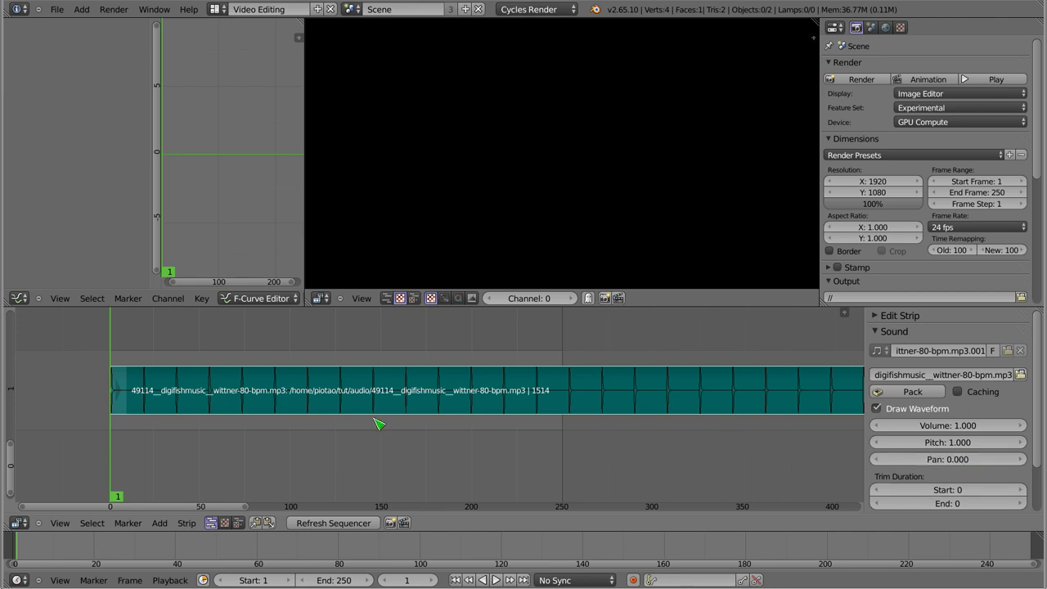
# Step: Delete the music strip and re-add the wittner-80-bpm mp3 at frame 1
pyautogui.press('x')
pyautogui.click(318, 407)
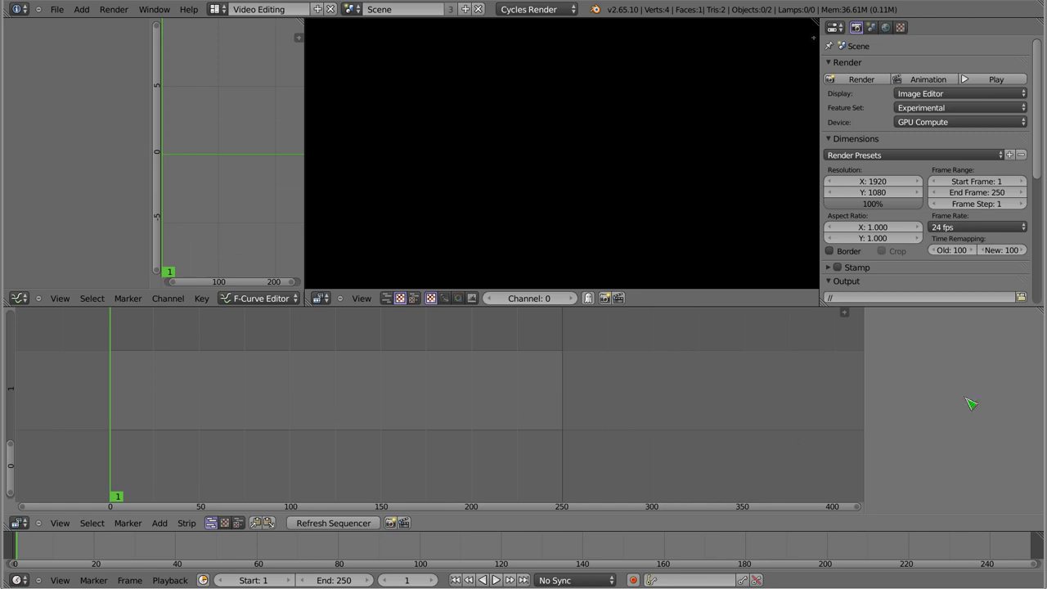
pyautogui.hotkey('shift', 'a')
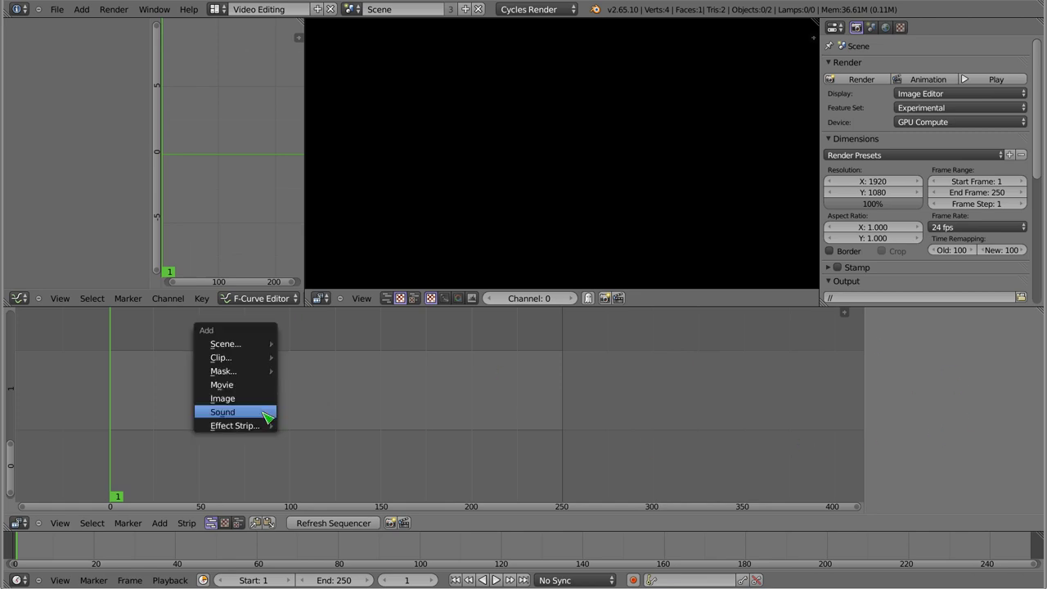
pyautogui.click(267, 414)
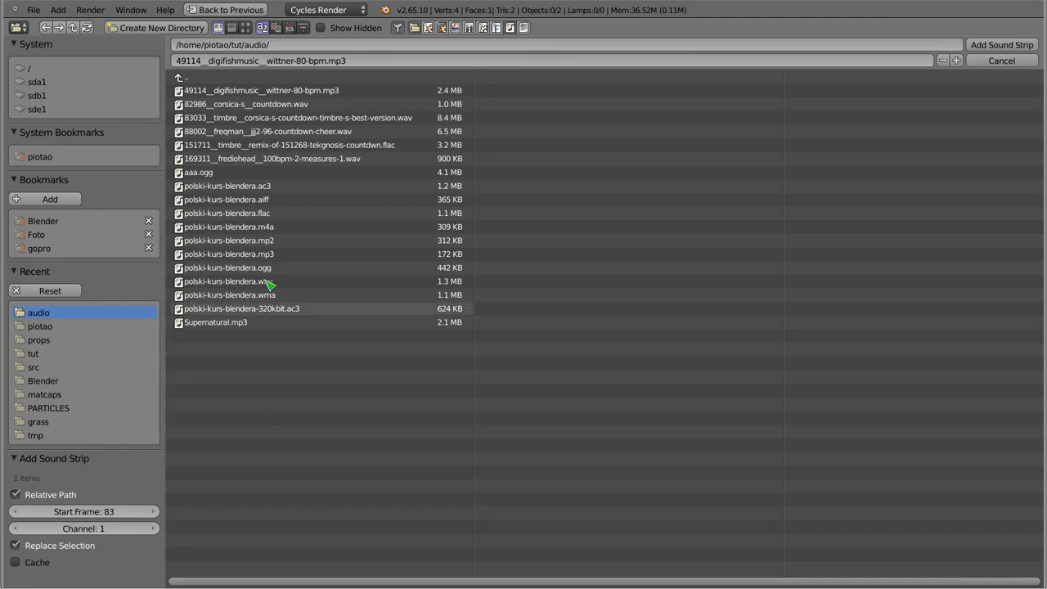
pyautogui.click(244, 90)
pyautogui.click(1001, 44)
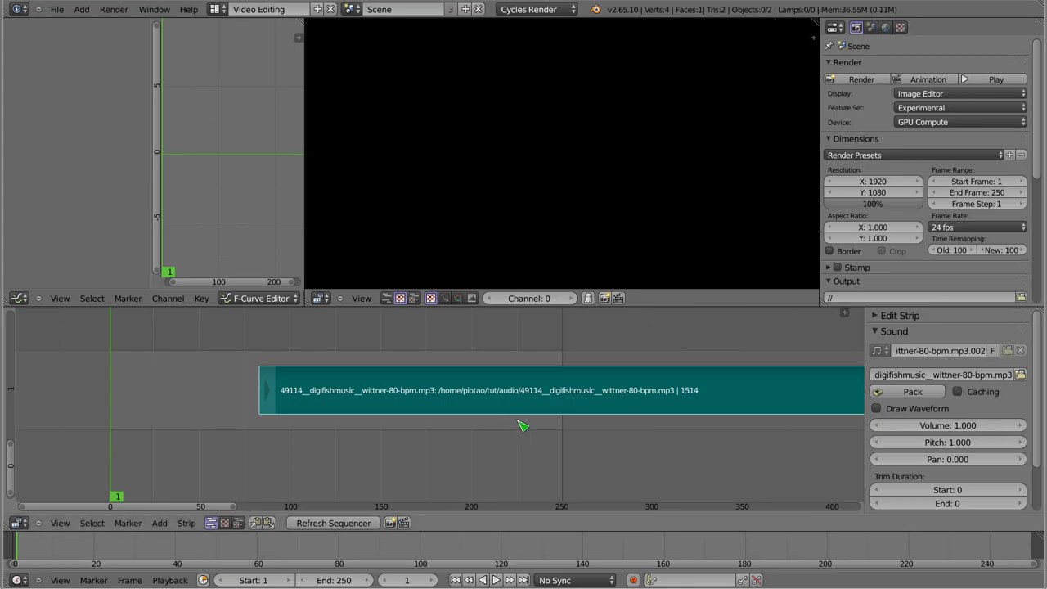
pyautogui.click(368, 425)
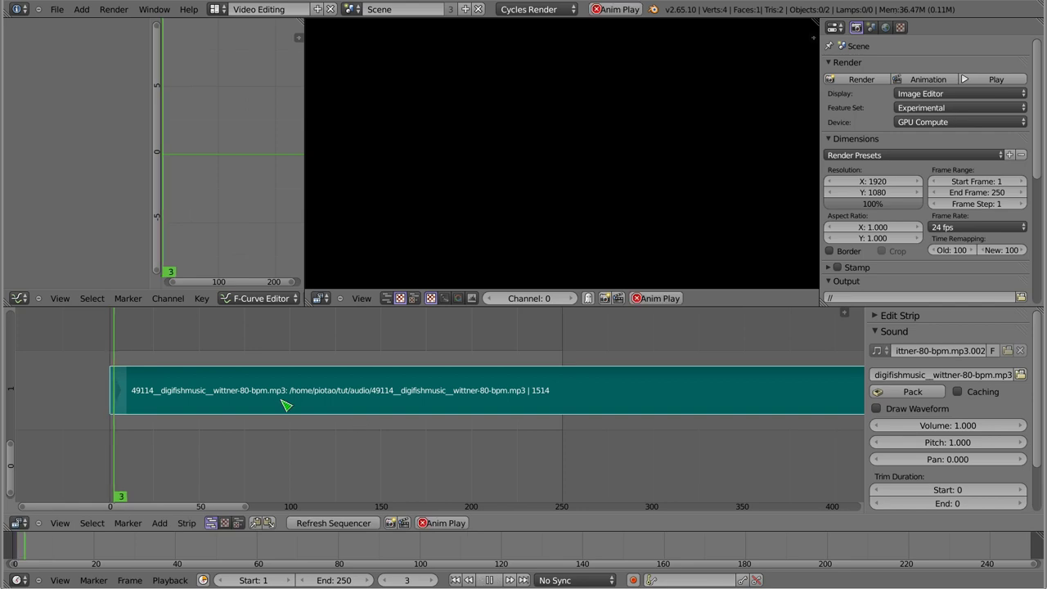
# Step: Swap it for 169311__frediohead__100bpm-2-measures-1.wav at frame 0 and play it
pyautogui.press('x')
pyautogui.click(287, 403)
pyautogui.hotkey('shift', 'a')
pyautogui.click(286, 402)
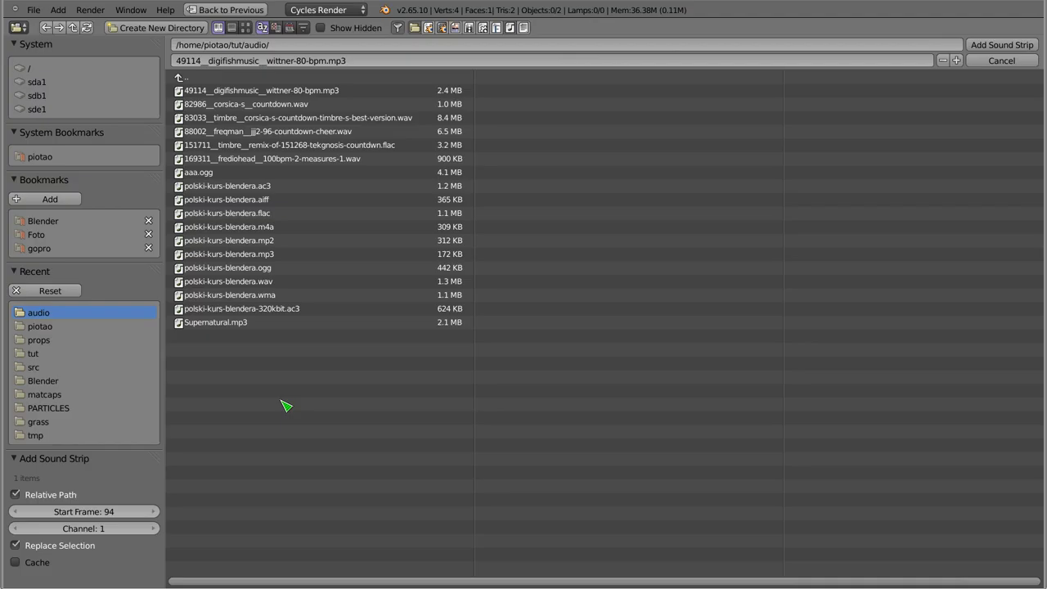
pyautogui.click(276, 105)
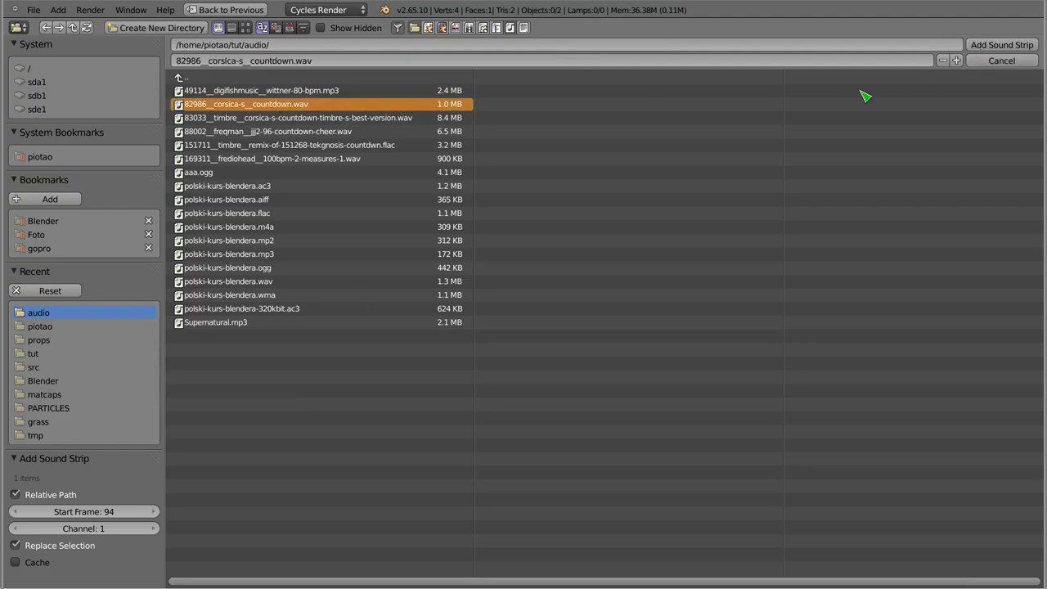
pyautogui.click(275, 133)
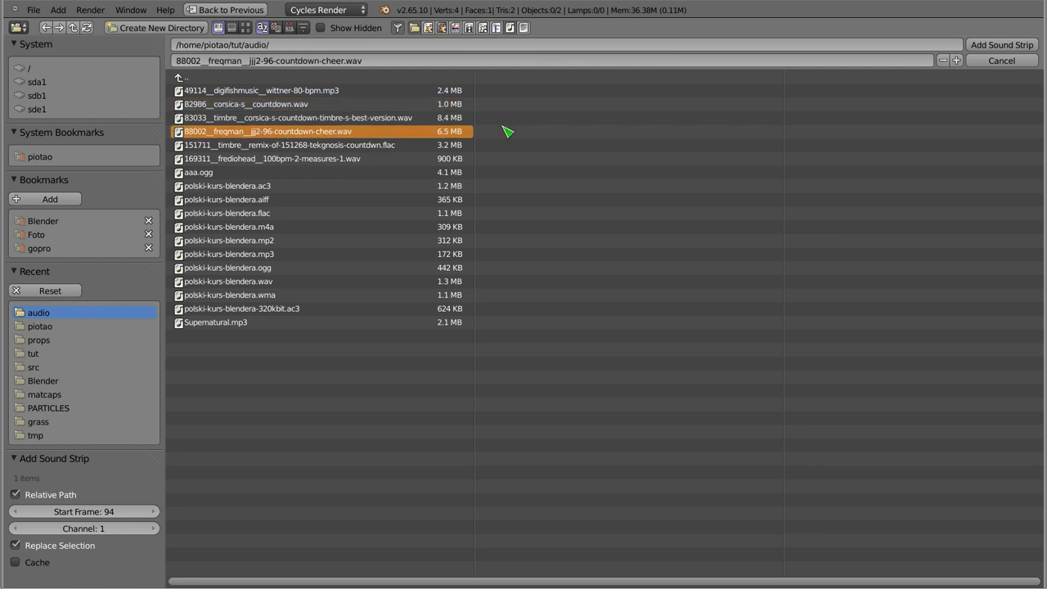
pyautogui.click(343, 148)
pyautogui.click(341, 160)
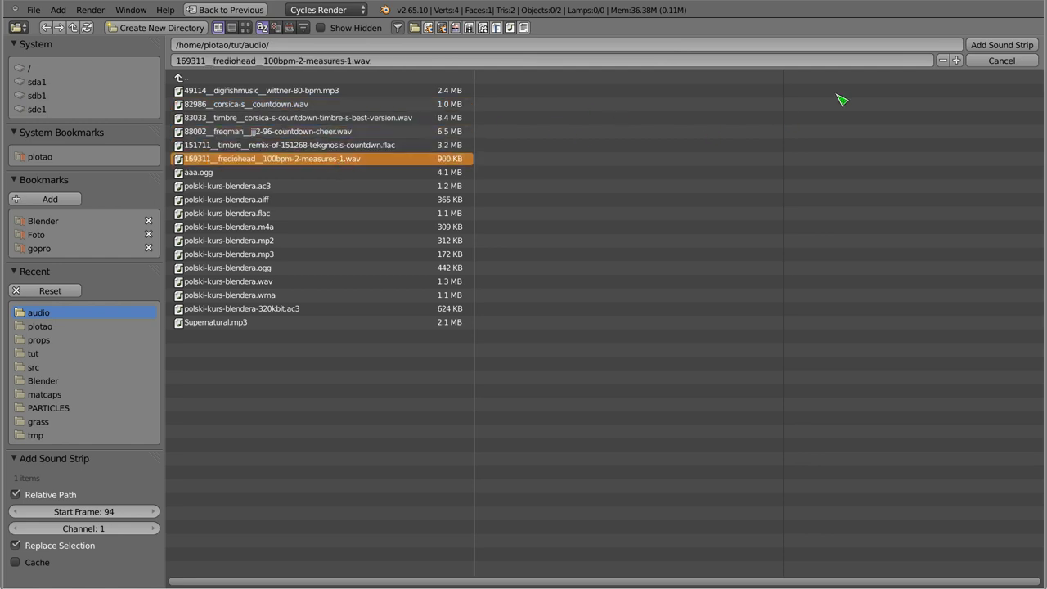
pyautogui.click(1002, 45)
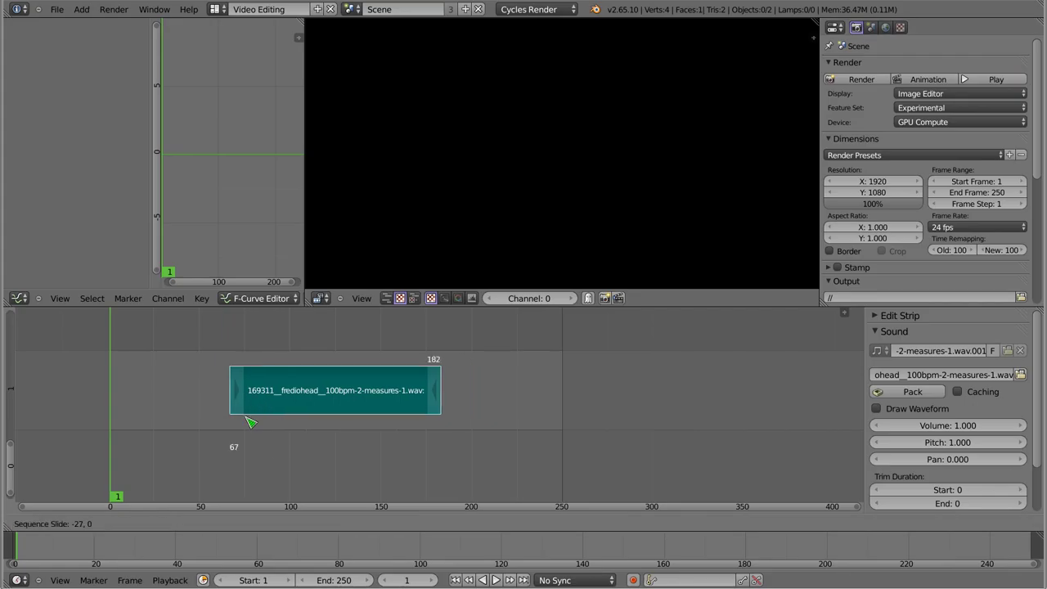
pyautogui.click(154, 434)
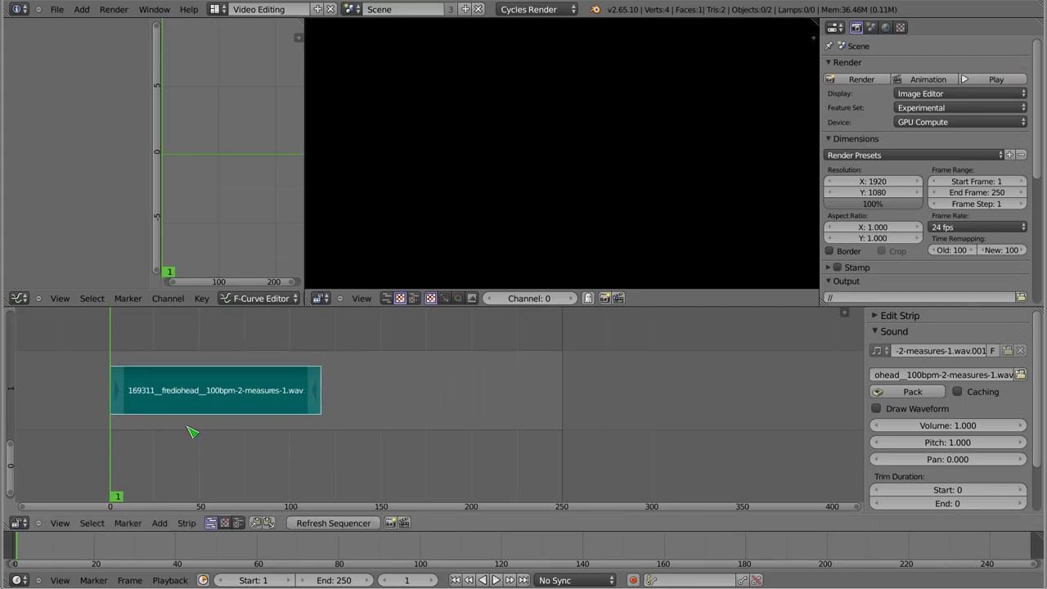
pyautogui.hotkey('alt', 'a')
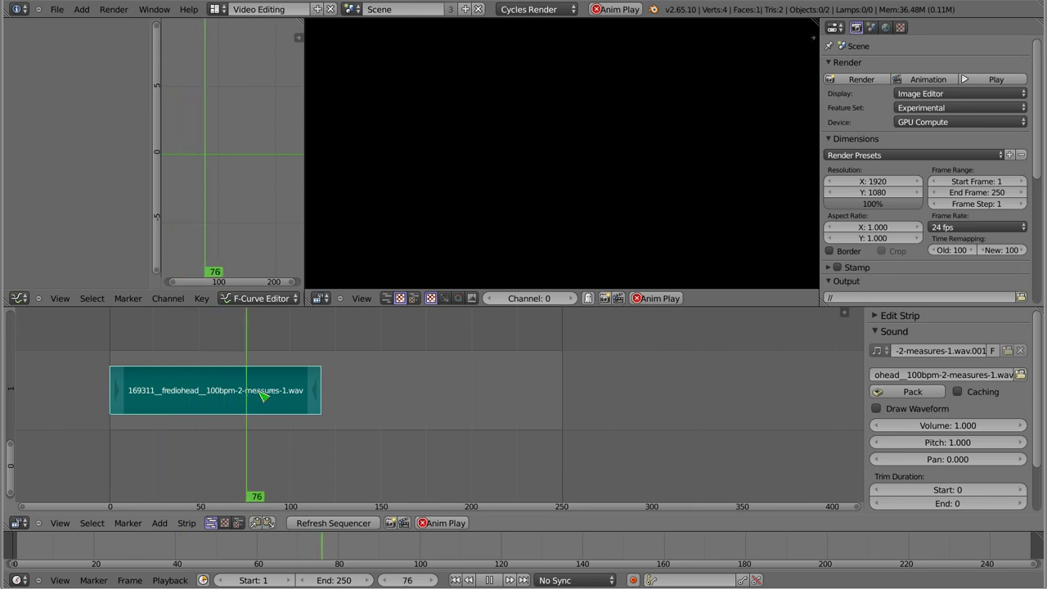
# Step: Show the wav strip's waveform and keyframe its volume at 1.000 on frame 50
pyautogui.press('Escape')
pyautogui.click(876, 408)
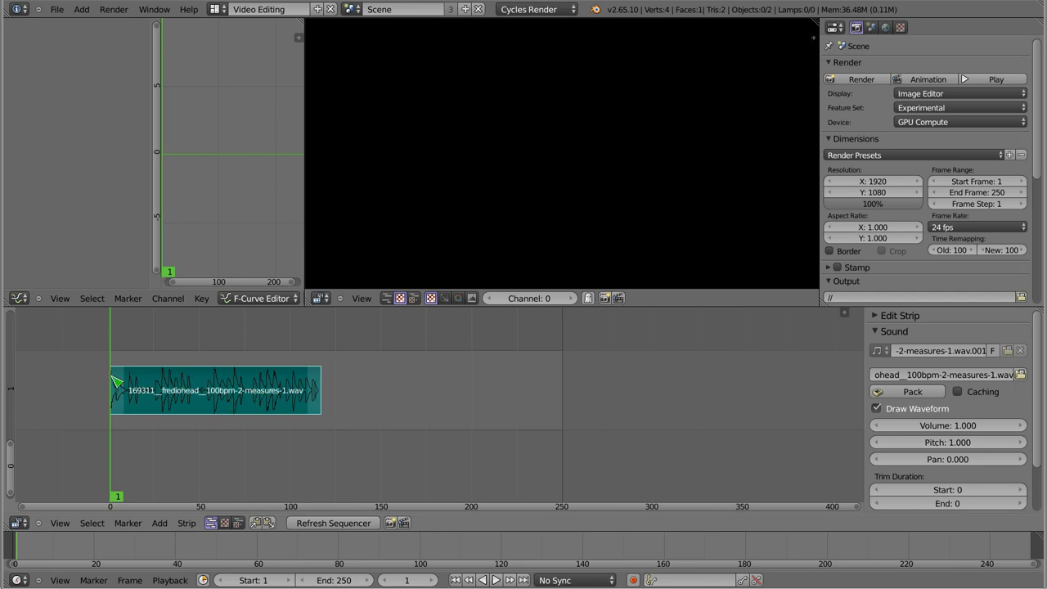
pyautogui.click(200, 380)
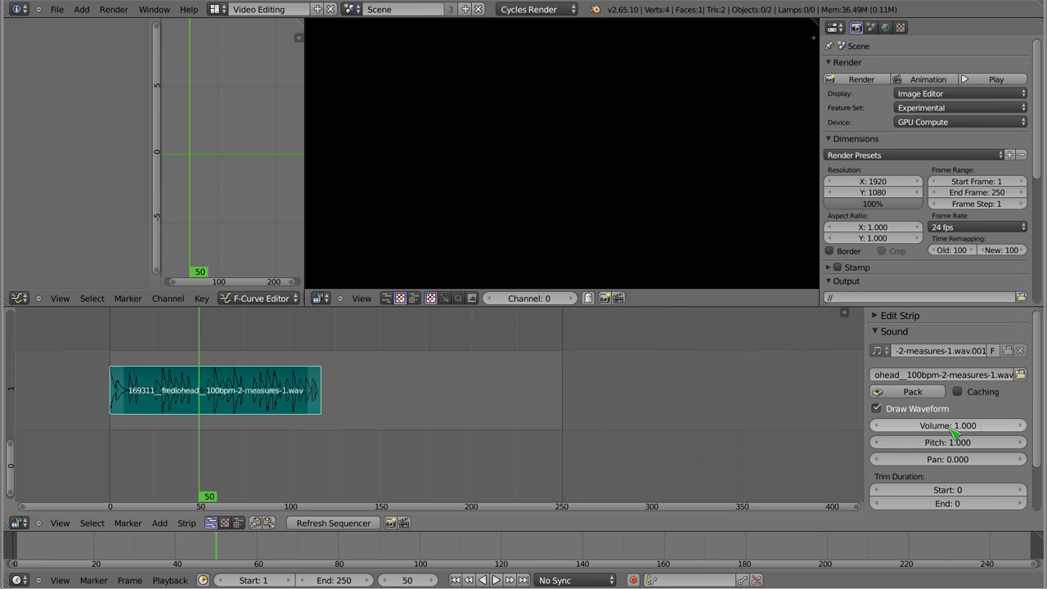
pyautogui.press('i')
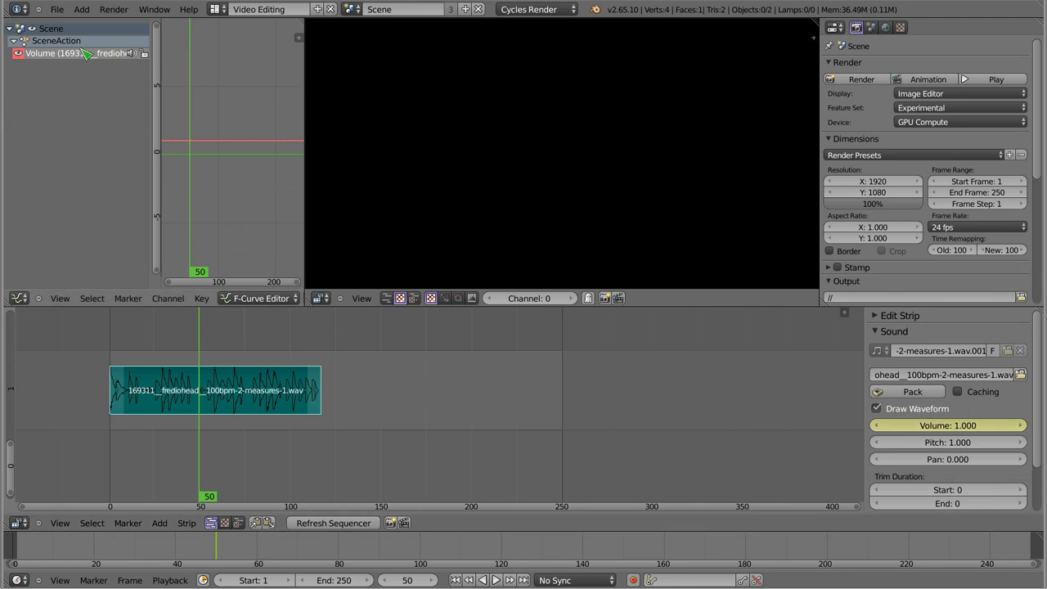
pyautogui.moveTo(199, 149); pyautogui.dragTo(233, 141, button='middle')
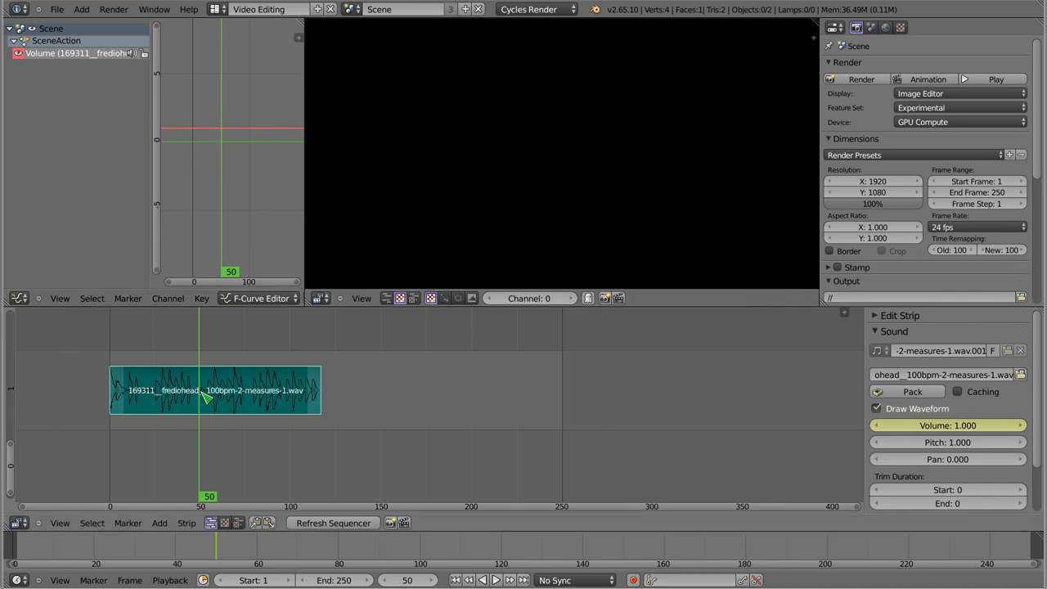
# Step: Keyframe the strip's volume at 0.000 on frame 117
pyautogui.moveTo(204, 397); pyautogui.dragTo(325, 404)
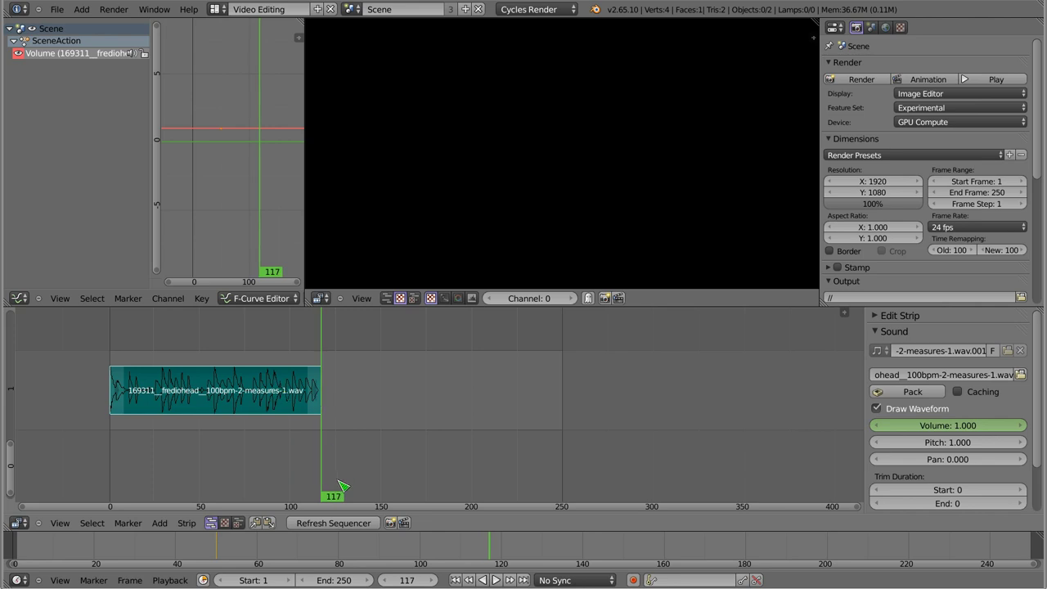
pyautogui.click(965, 427)
pyautogui.write('0.5')
pyautogui.press('Return')
pyautogui.press('i')
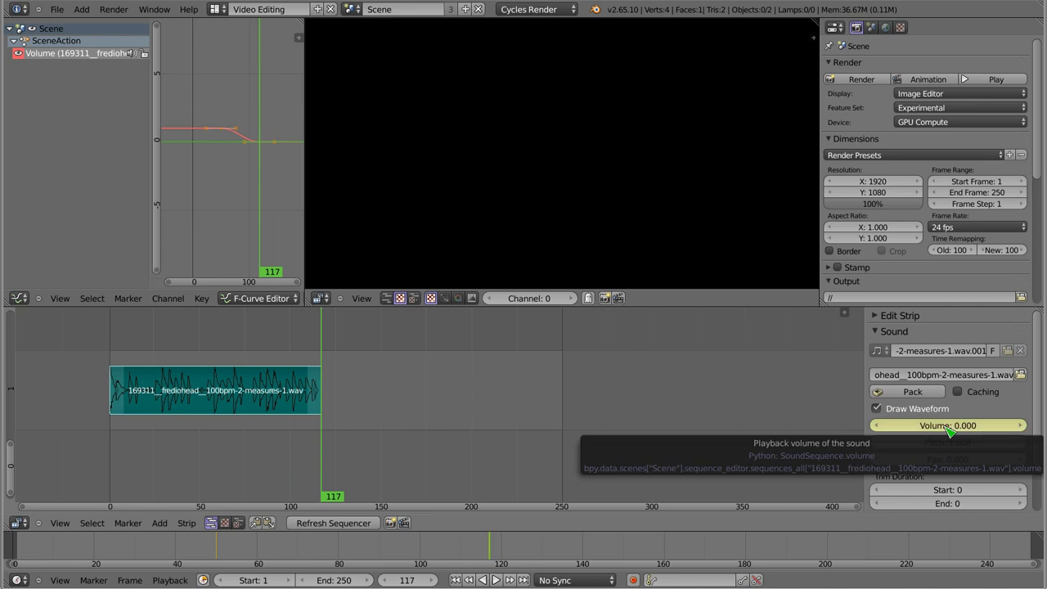
# Step: Play from frame 1 to hear the volume fade-out
pyautogui.moveTo(160, 345); pyautogui.dragTo(113, 353)
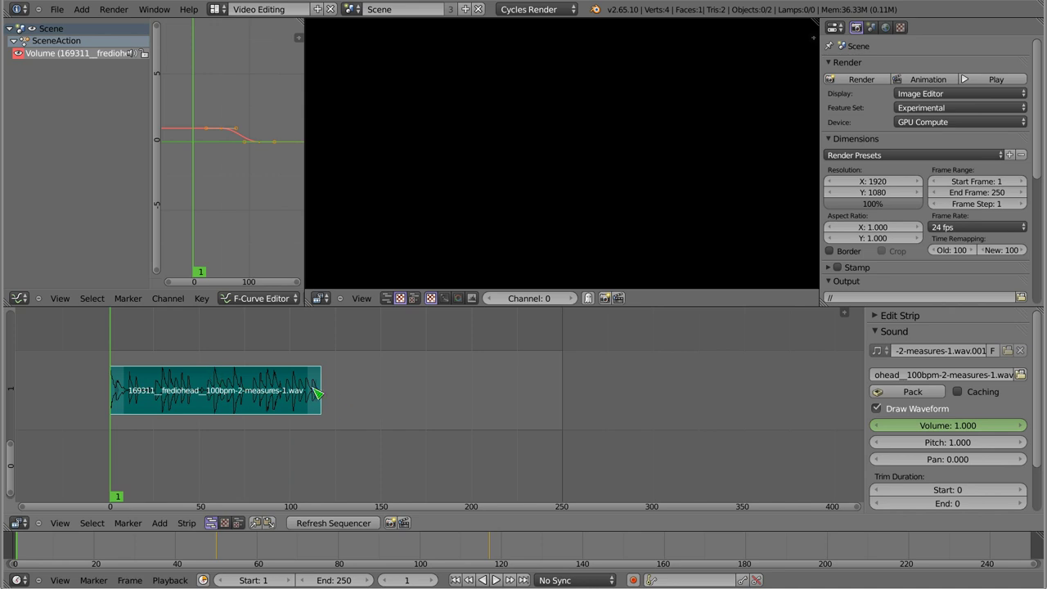
pyautogui.hotkey('alt', 'a')
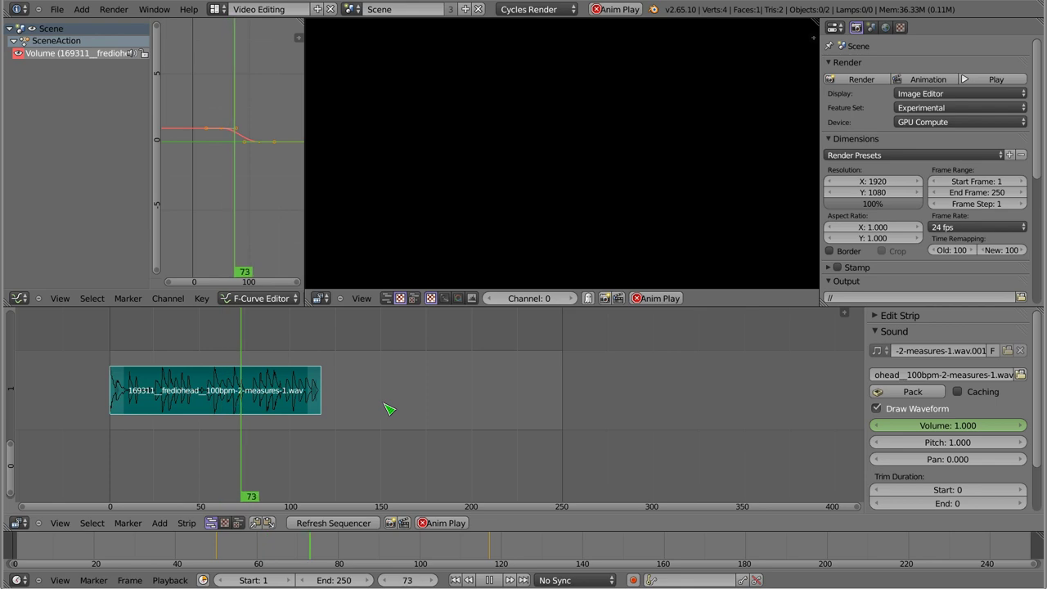
pyautogui.press('Escape')
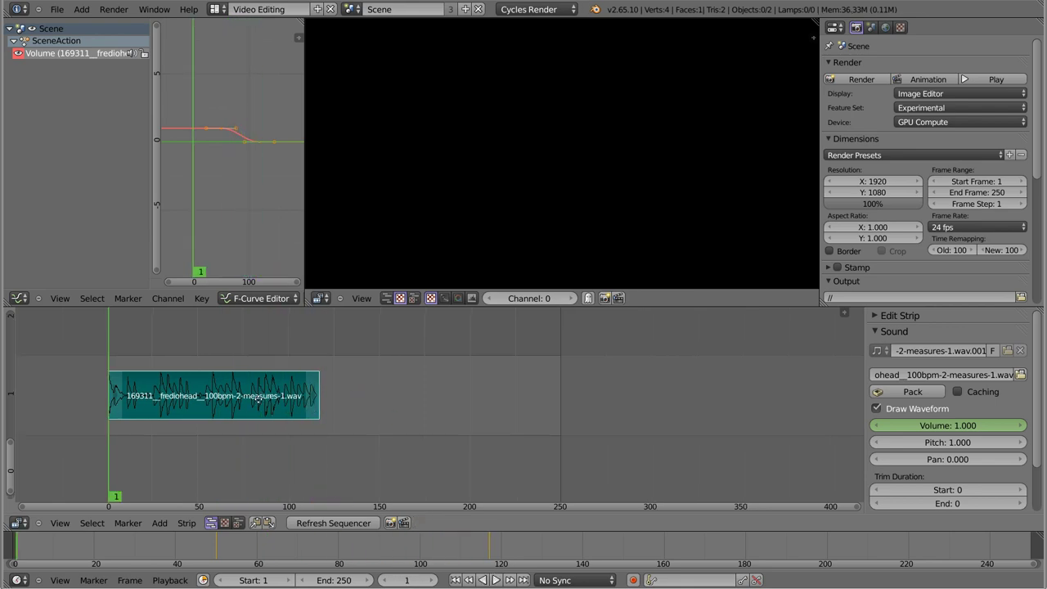
pyautogui.moveTo(234, 340); pyautogui.dragTo(221, 370, button='middle')
# Step: Add polski-kurs-blendera.mp3 at frame 1 above the wav strip, with its waveform shown
pyautogui.hotkey('shift', 'a')
pyautogui.click(219, 362)
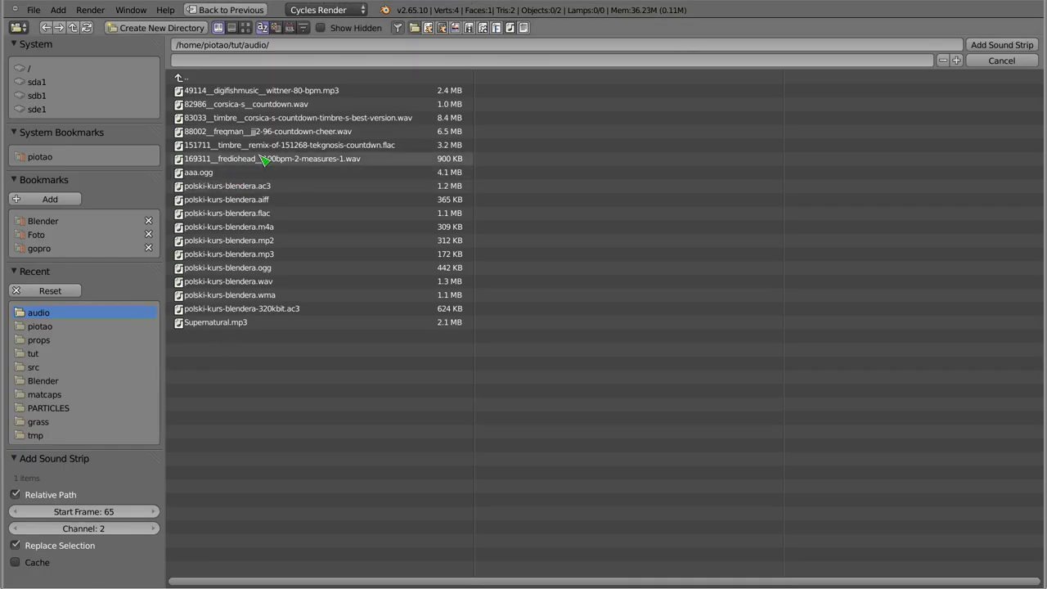
pyautogui.click(227, 255)
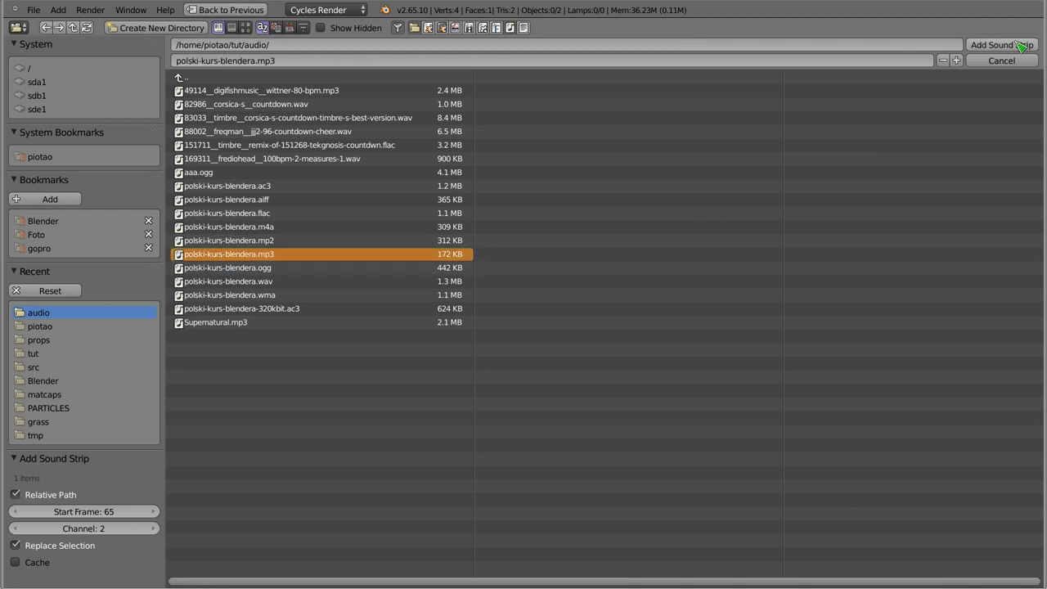
pyautogui.click(1001, 45)
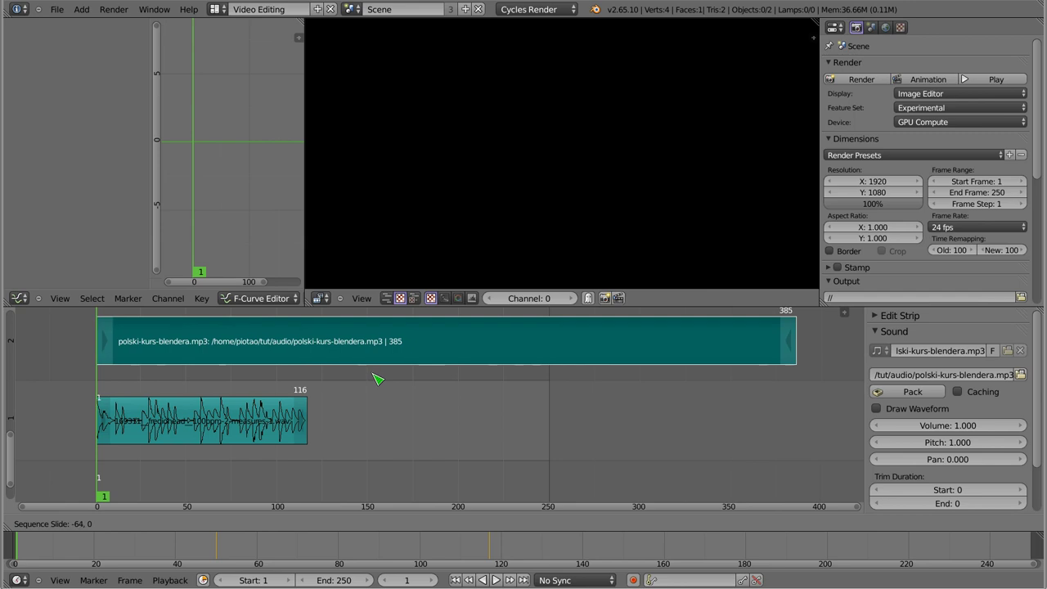
pyautogui.click(375, 378)
pyautogui.click(877, 408)
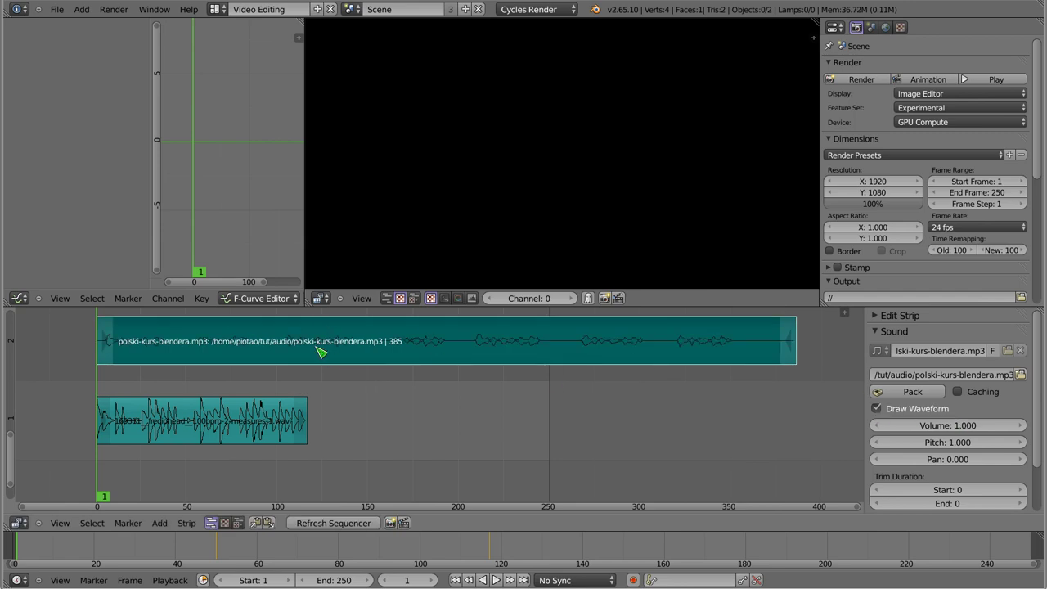
# Step: Keyframe the mp3 strip's volume at 2.000 on frame 117 and 0.000 on frame 1
pyautogui.click(961, 425)
pyautogui.write('2')
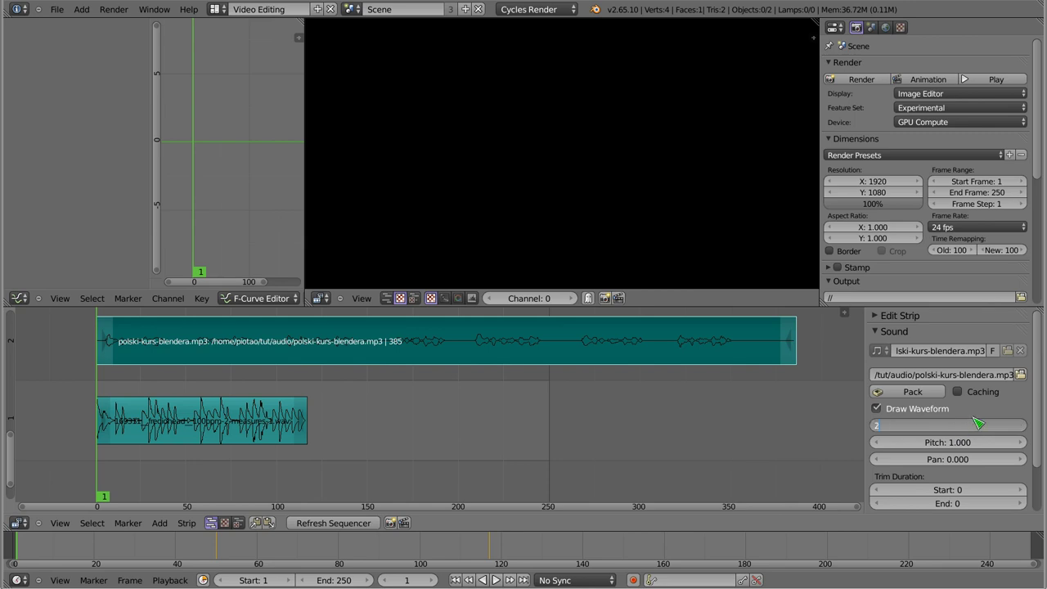
pyautogui.press('Return')
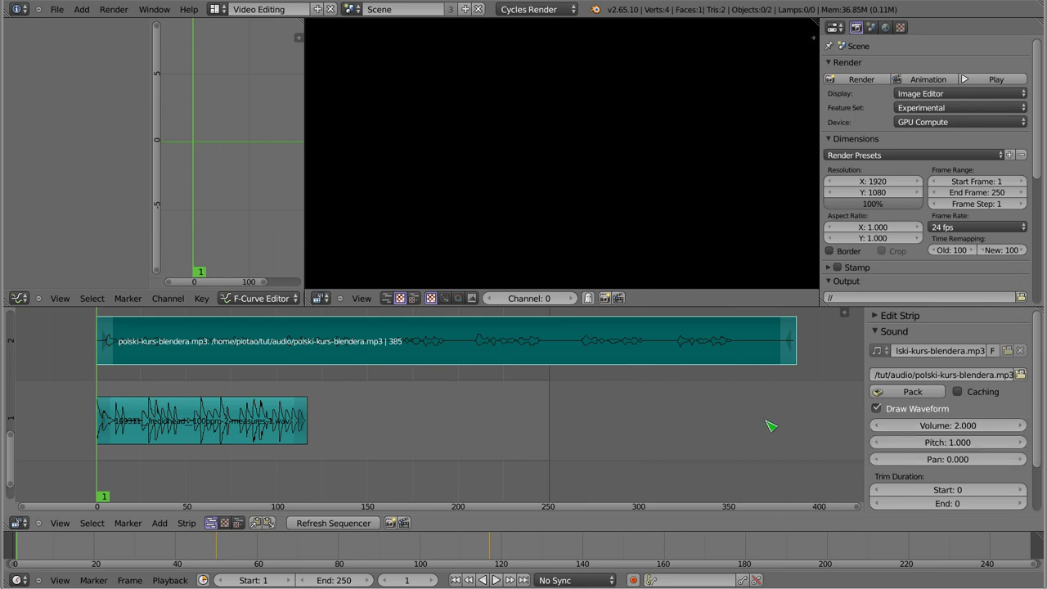
pyautogui.moveTo(319, 354); pyautogui.dragTo(310, 356)
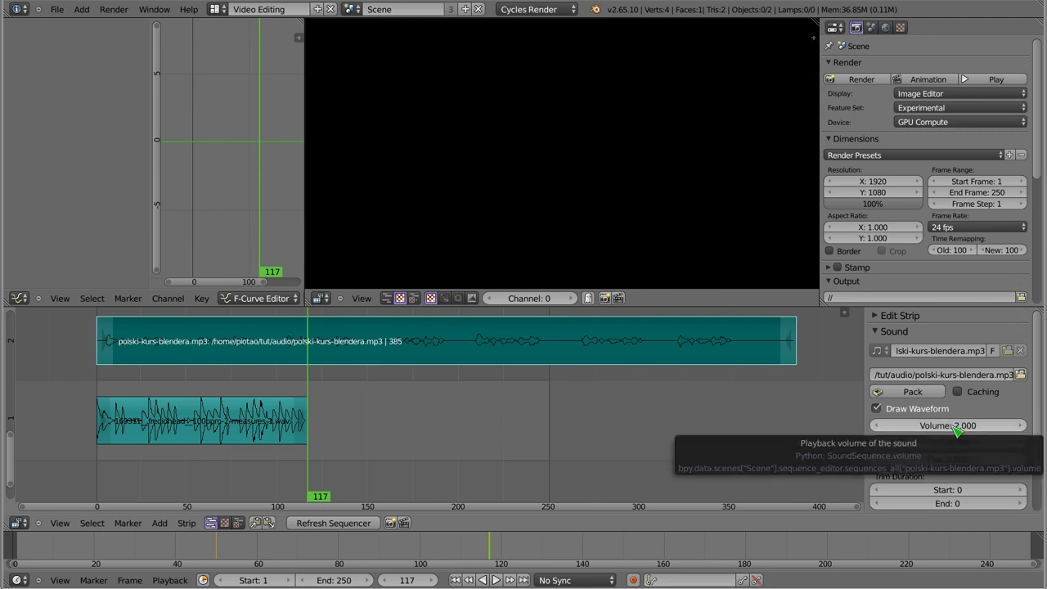
pyautogui.press('i')
pyautogui.moveTo(194, 343); pyautogui.dragTo(100, 353)
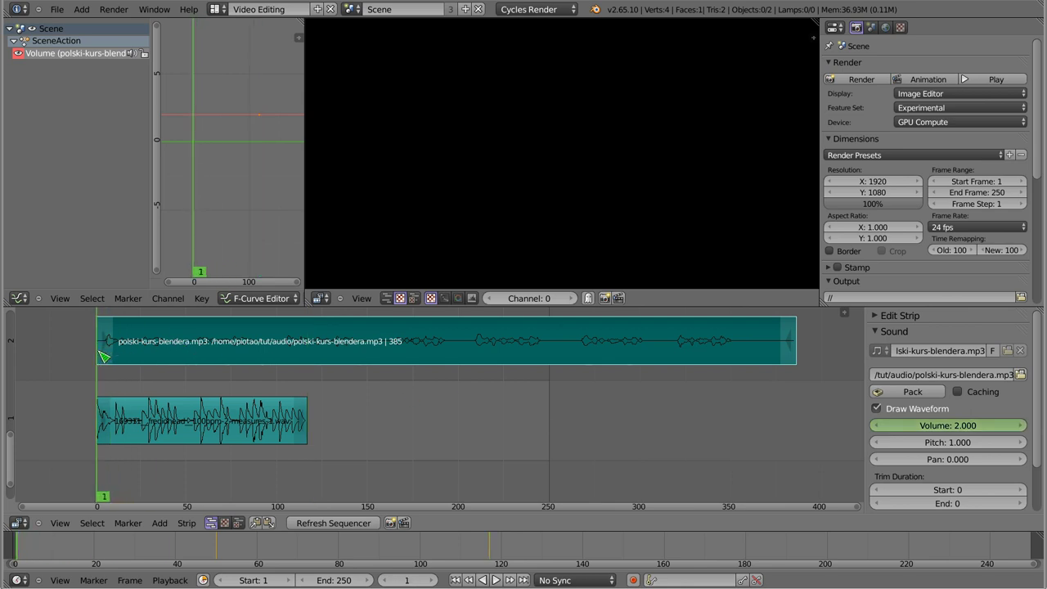
pyautogui.moveTo(940, 425); pyautogui.dragTo(892, 425)
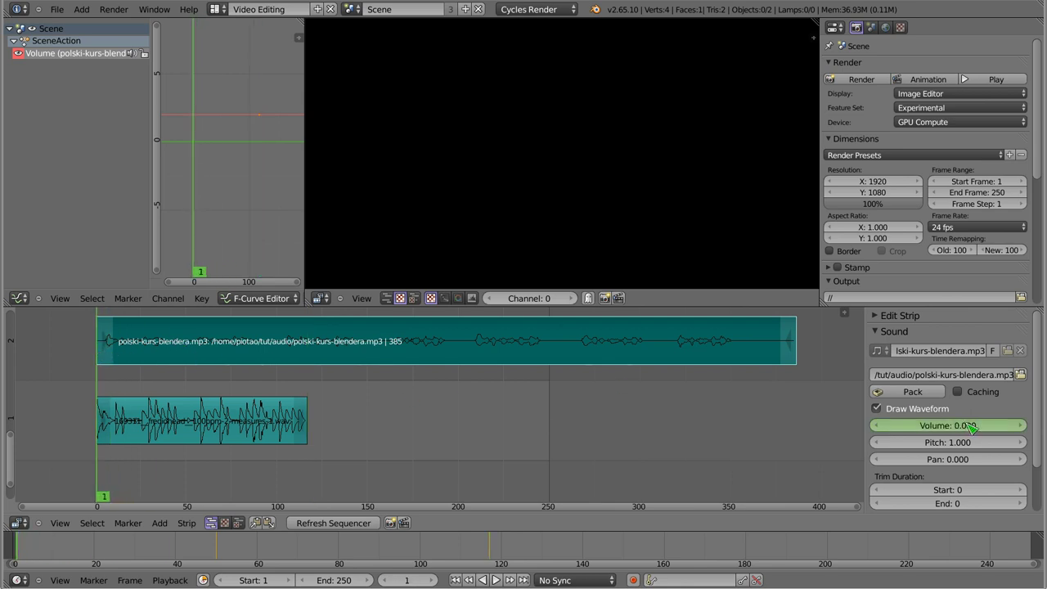
pyautogui.press('i')
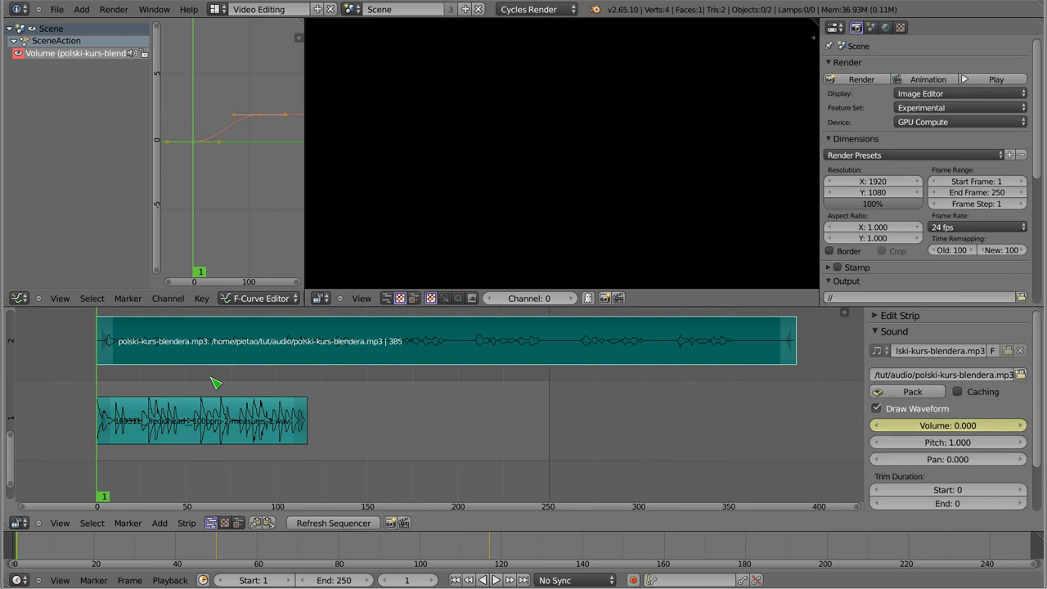
pyautogui.click(195, 427)
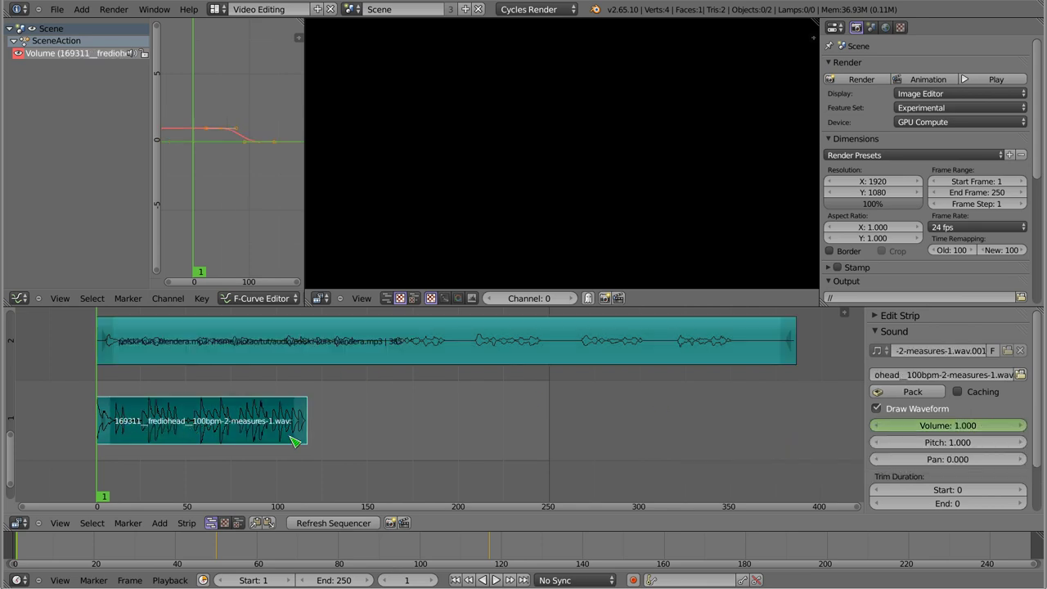
# Step: Play the crossfade with the upper mp3 strip selected, then undo the strip edits
pyautogui.click(240, 321)
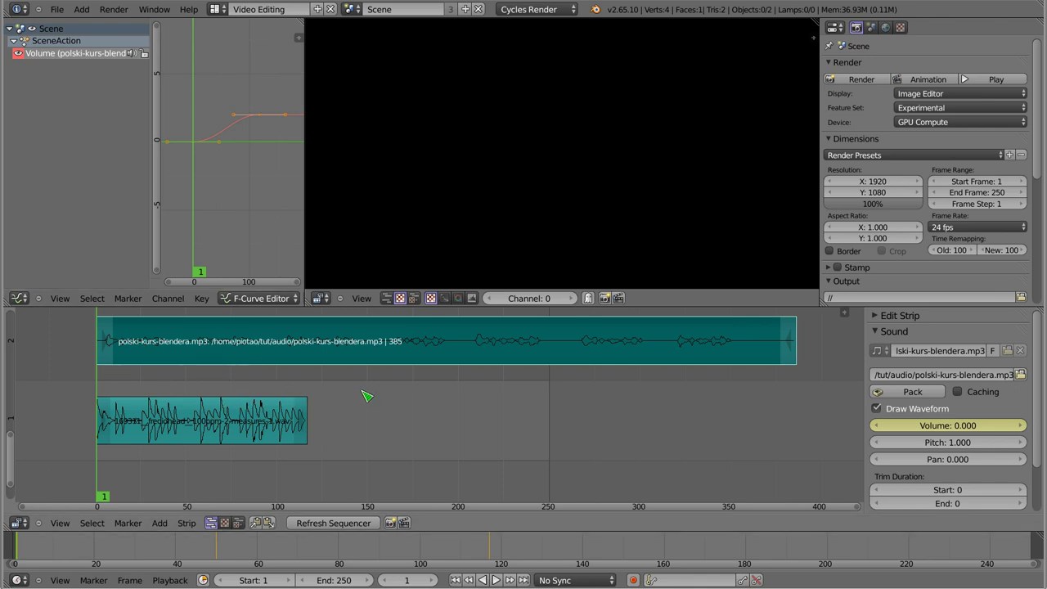
pyautogui.hotkey('alt', 'a')
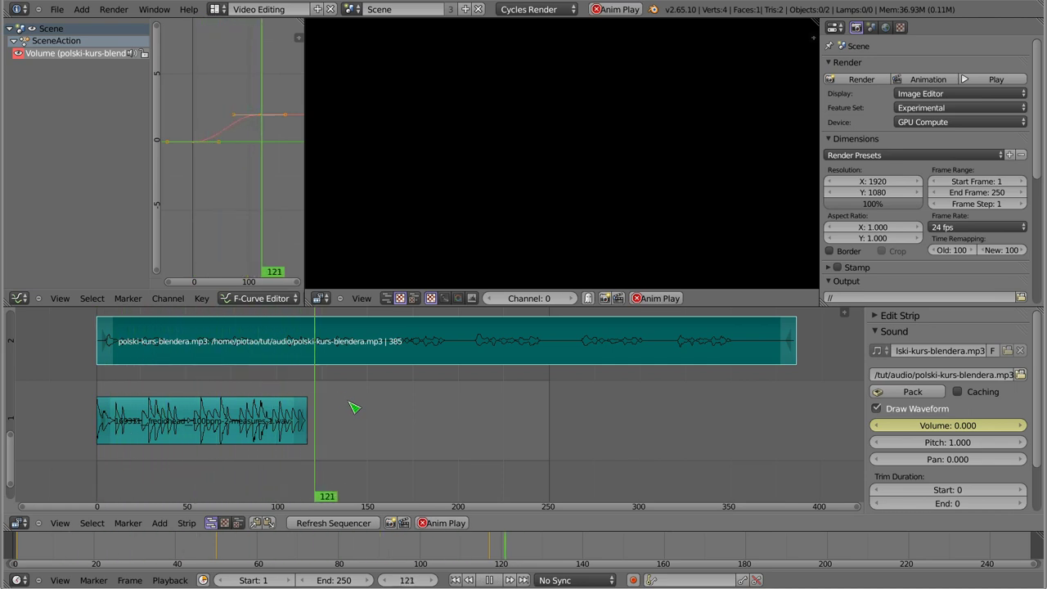
pyautogui.press('Escape')
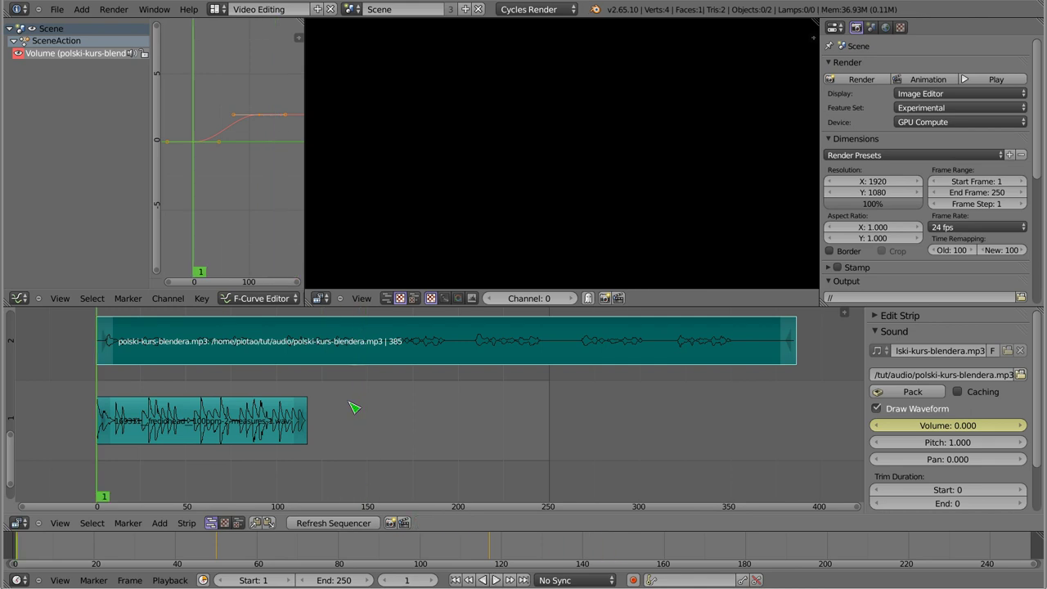
pyautogui.hotkey('ctrl', 'z')
pyautogui.hotkey('ctrl', 'z')
pyautogui.hotkey('ctrl', 'z')
pyautogui.hotkey('ctrl', 'z')
pyautogui.hotkey('shift', 'a')
# Step: Add polski-kurs-blendera.mp3 as a strip at frame 0 with its waveform shown
pyautogui.click(112, 389)
pyautogui.click(229, 255)
pyautogui.click(1001, 45)
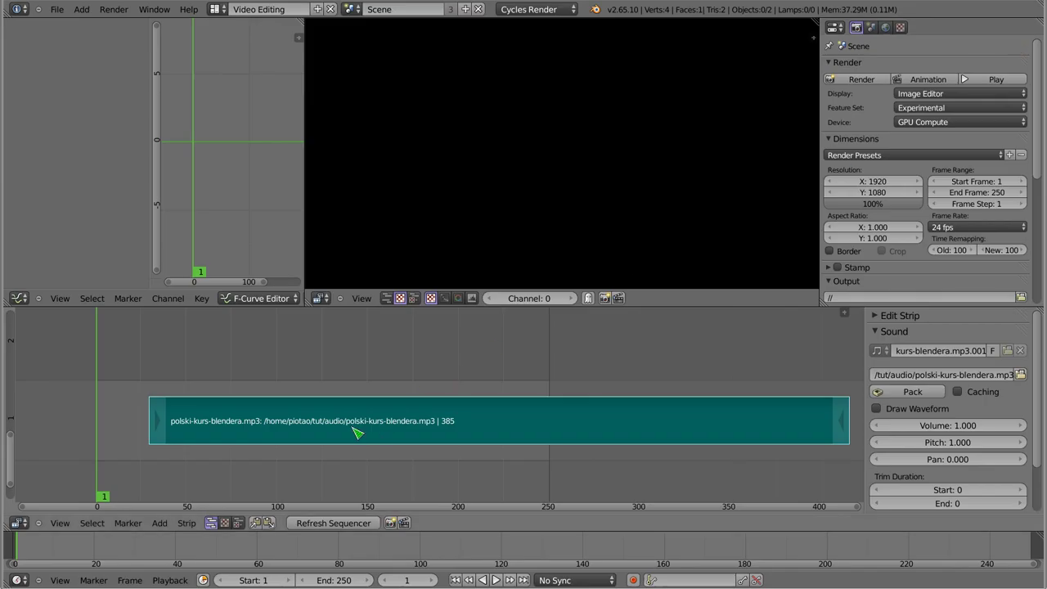
pyautogui.click(304, 436)
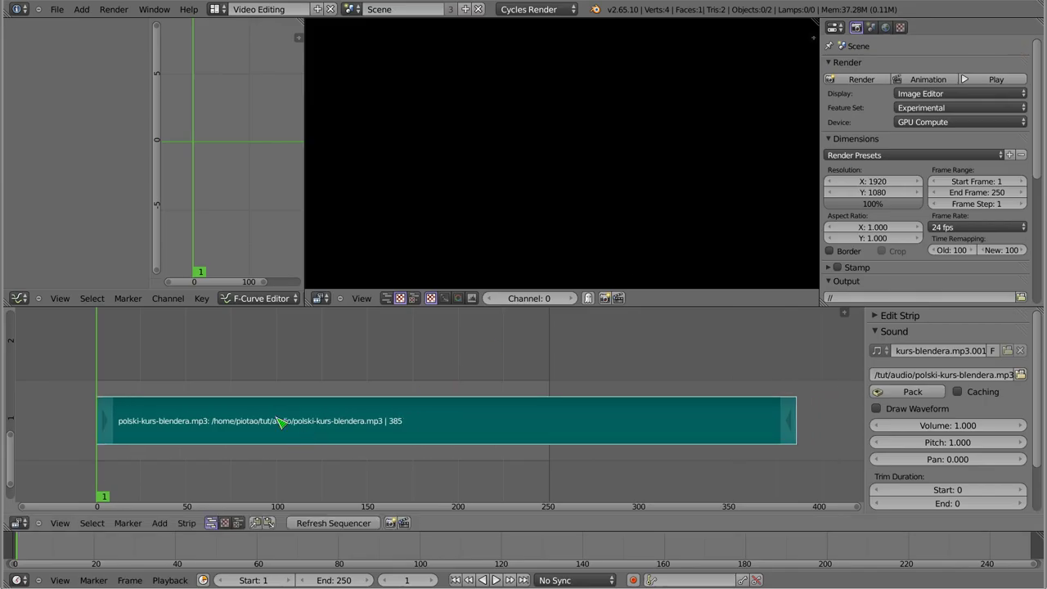
pyautogui.click(877, 408)
# Step: Raise the strip's volume to 3.000 and play it back
pyautogui.click(946, 426)
pyautogui.write('3')
pyautogui.press('Return')
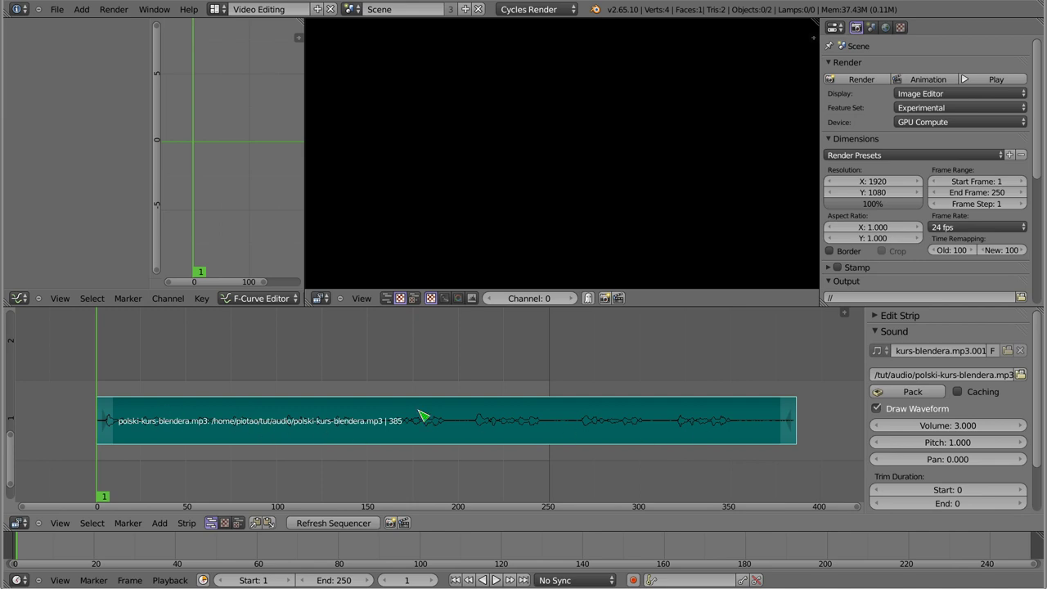
pyautogui.hotkey('alt', 'a')
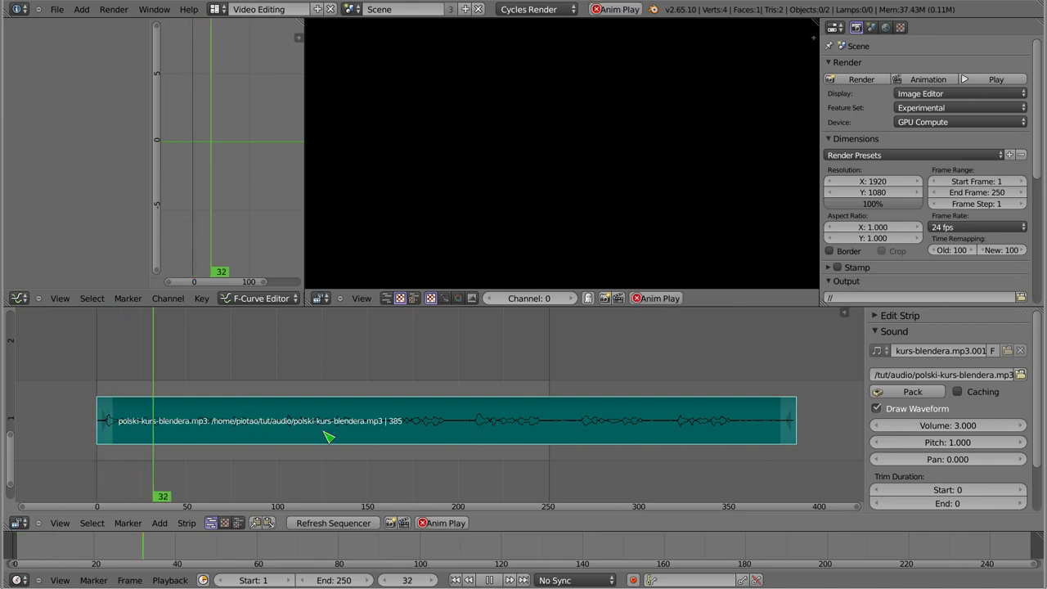
pyautogui.press('Escape')
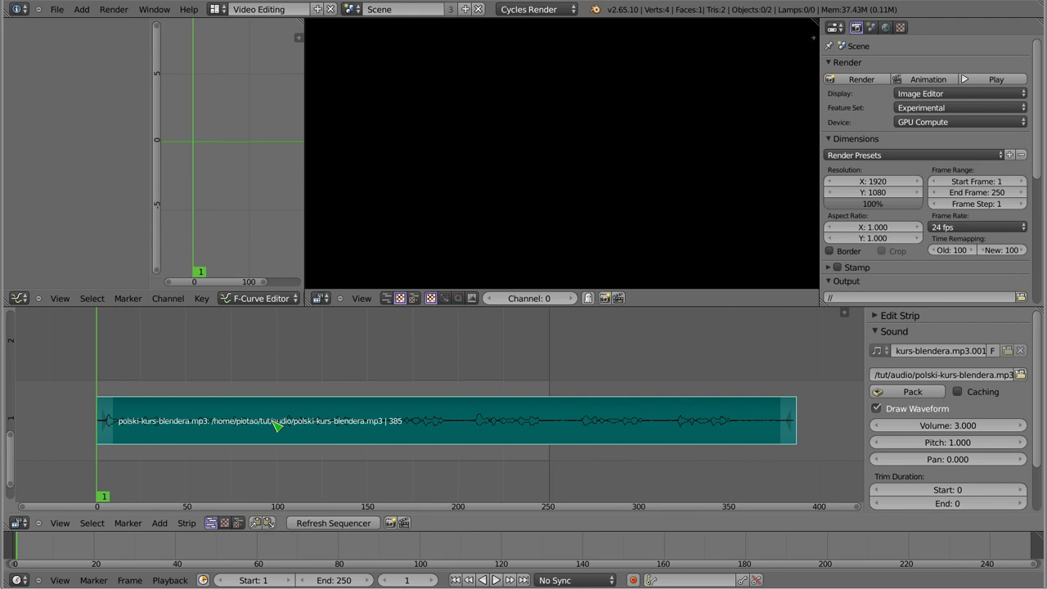
pyautogui.scroll(2, 233, 425)
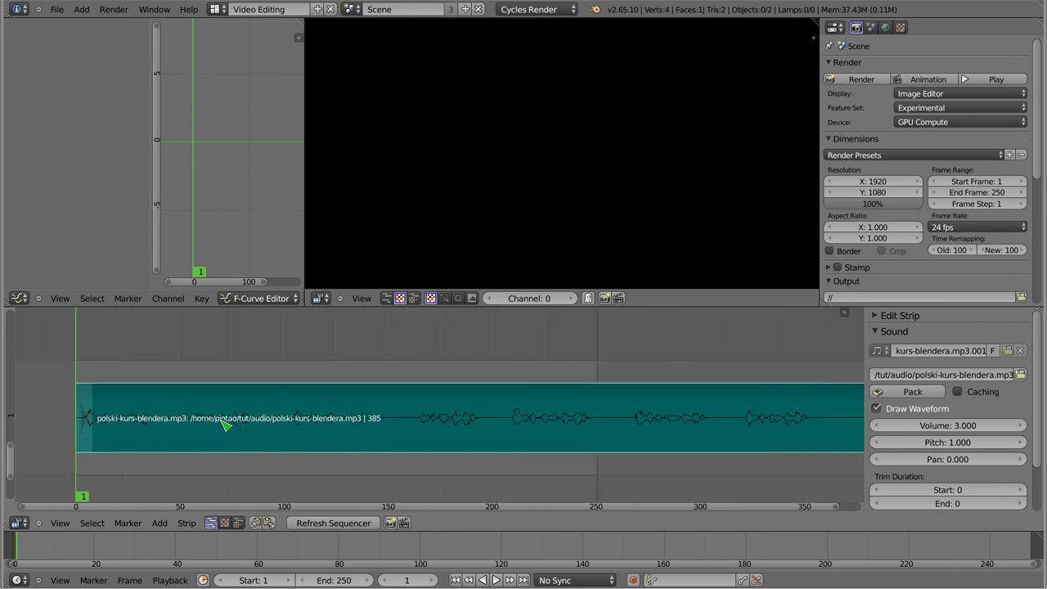
# Step: Duplicate the sound strip into channel 2 and play the two overlapping strips
pyautogui.hotkey('shift', 'd')
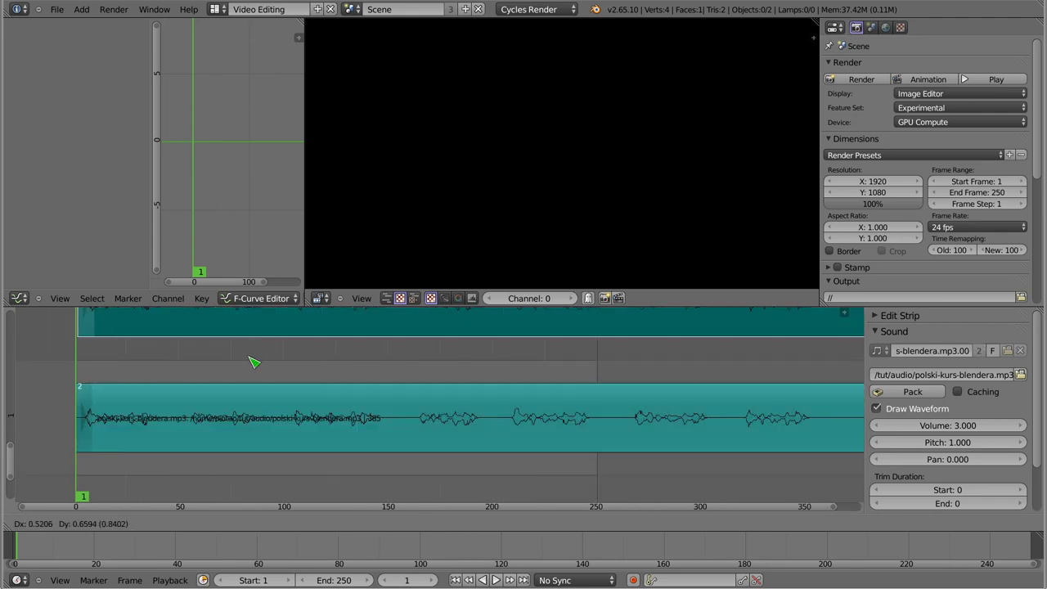
pyautogui.click(252, 362)
pyautogui.moveTo(316, 372); pyautogui.dragTo(306, 409, button='middle')
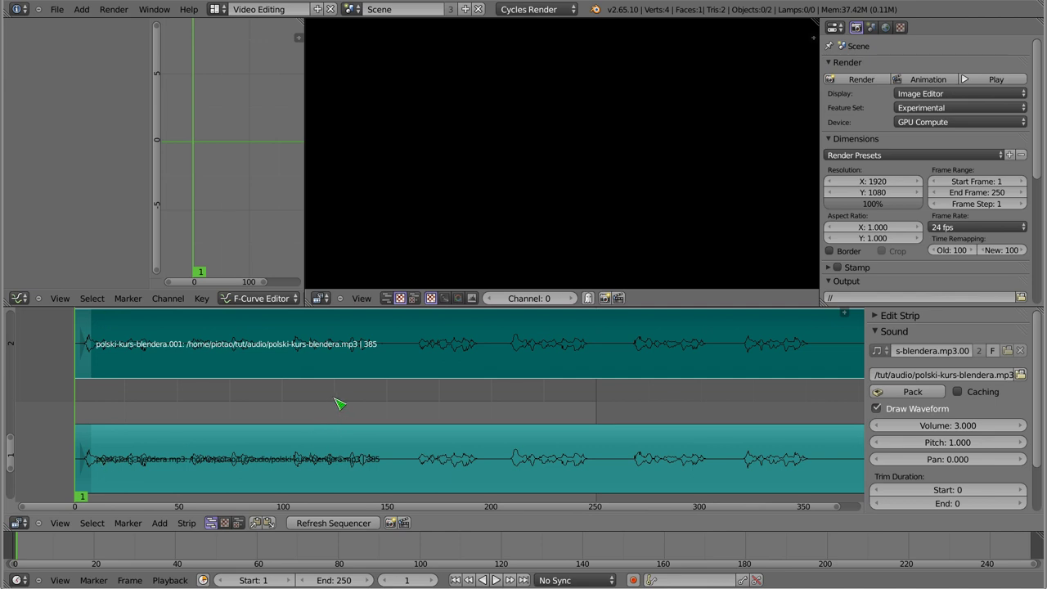
pyautogui.hotkey('alt', 'a')
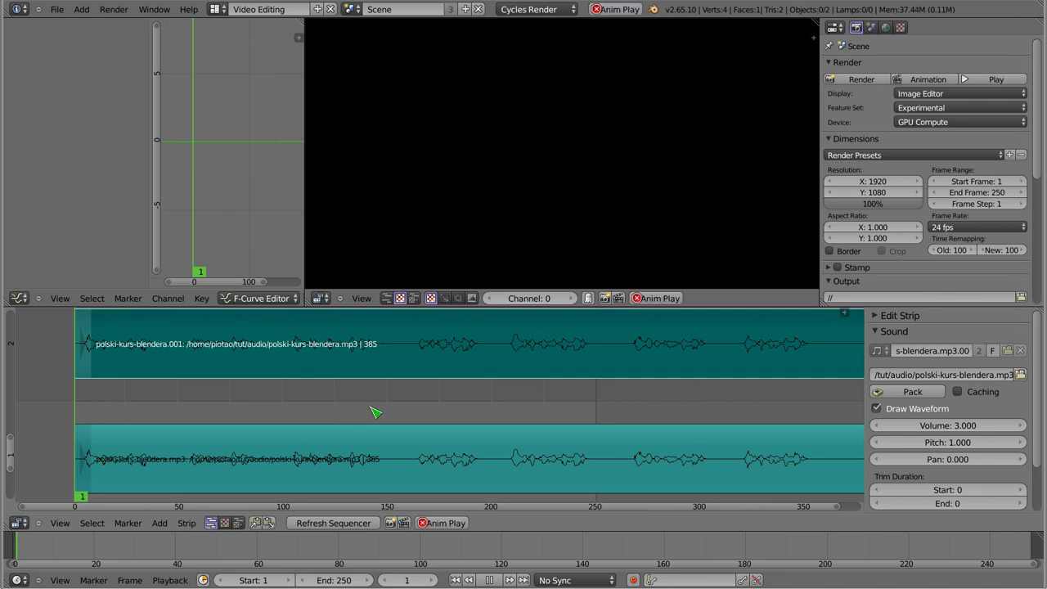
pyautogui.press('Escape')
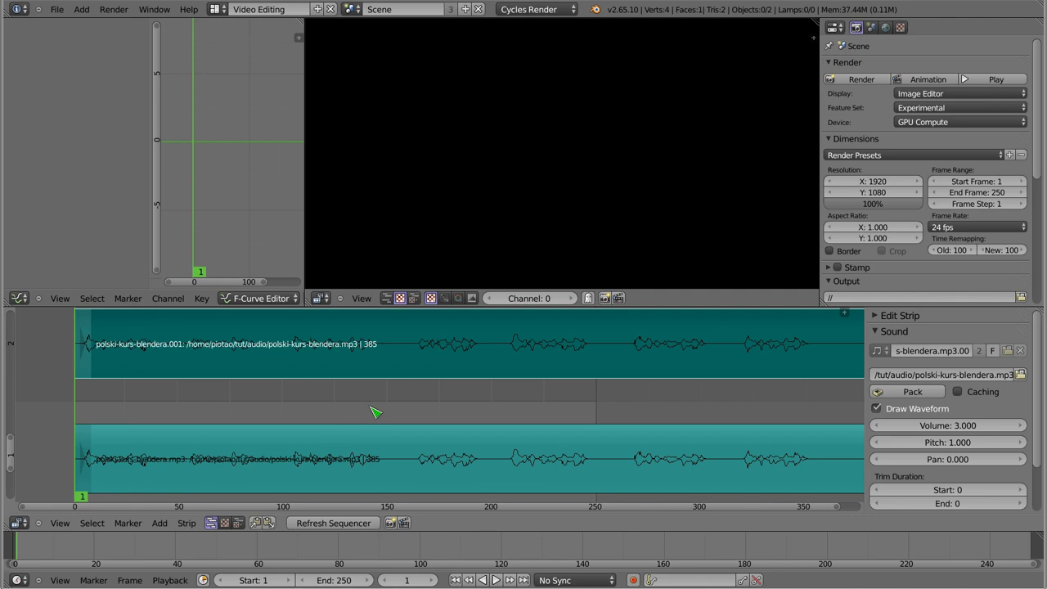
# Step: Slide the channel 2 copy 9 frames later and listen to the echo
pyautogui.press('g')
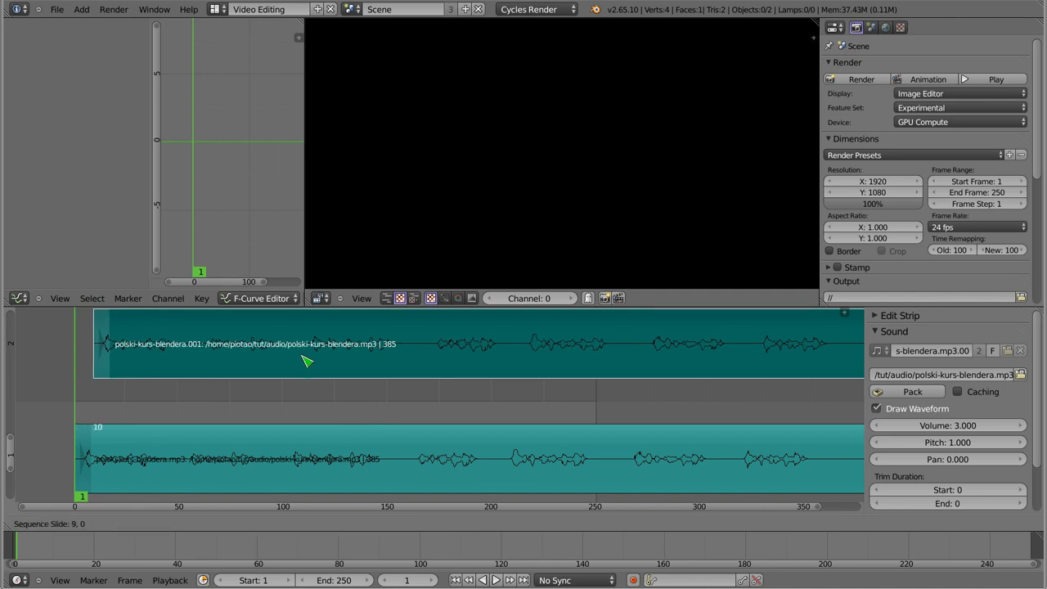
pyautogui.click(307, 360)
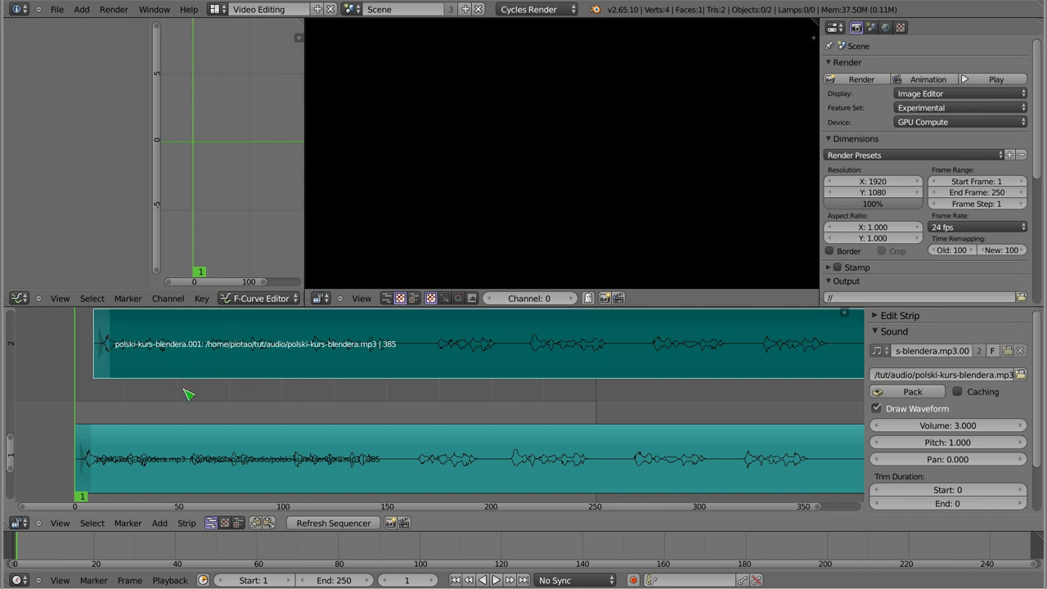
pyautogui.hotkey('alt', 'a')
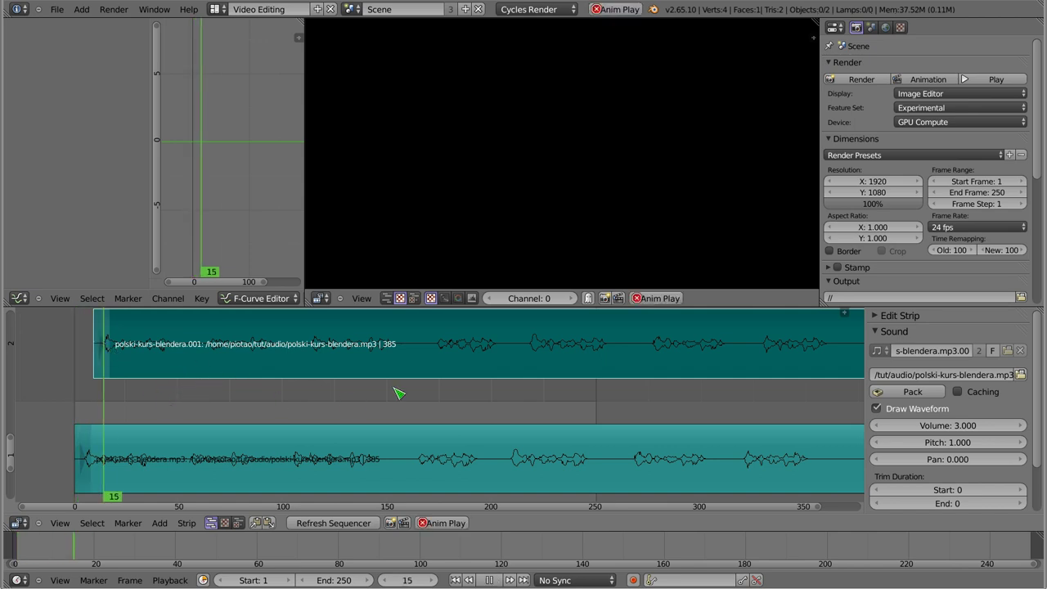
pyautogui.press('Escape')
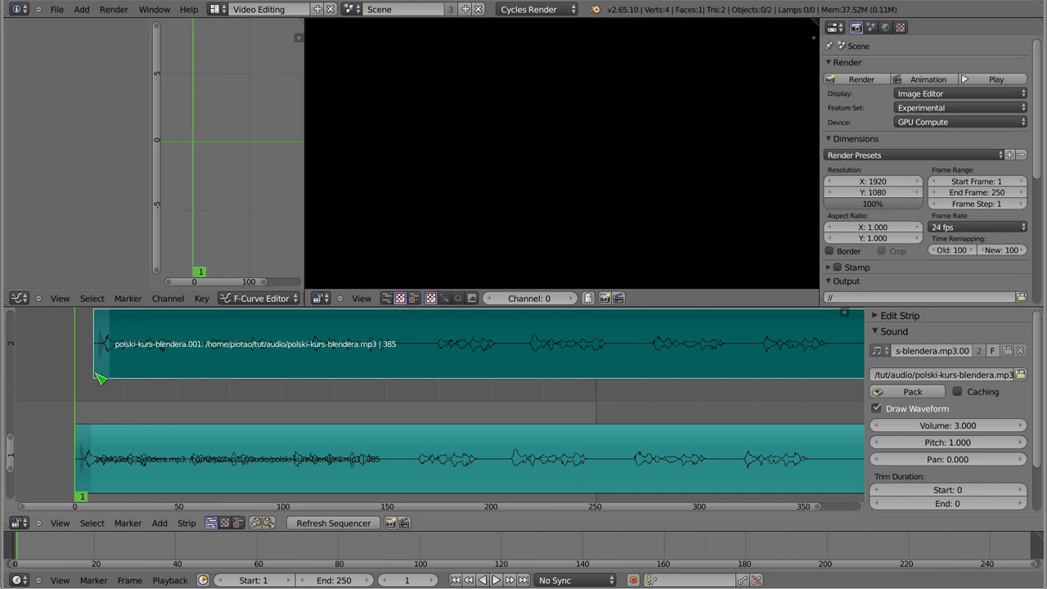
# Step: Set the copy's volume to 1.000, then select the original strip and play the echo
pyautogui.click(971, 428)
pyautogui.write('1')
pyautogui.press('Return')
pyautogui.press('Home')
pyautogui.moveTo(423, 391); pyautogui.dragTo(311, 393, button='middle')
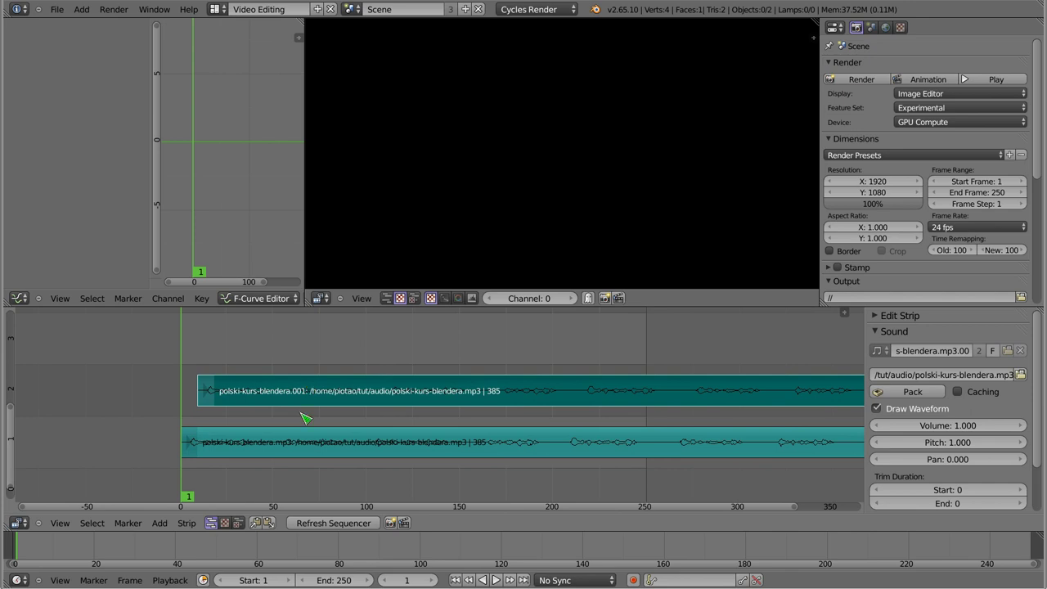
pyautogui.rightClick(295, 446)
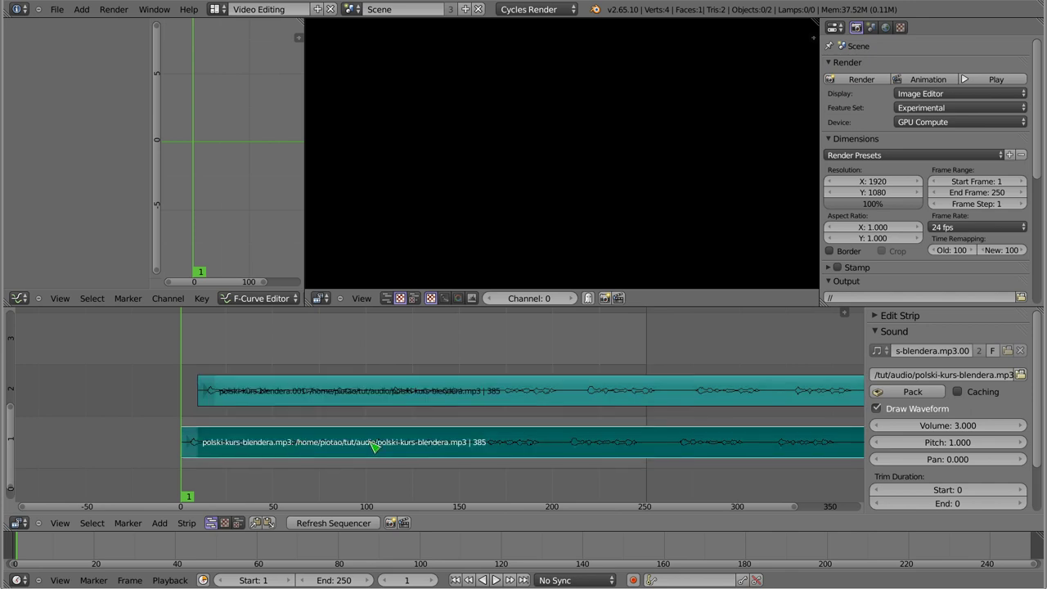
pyautogui.hotkey('alt', 'a')
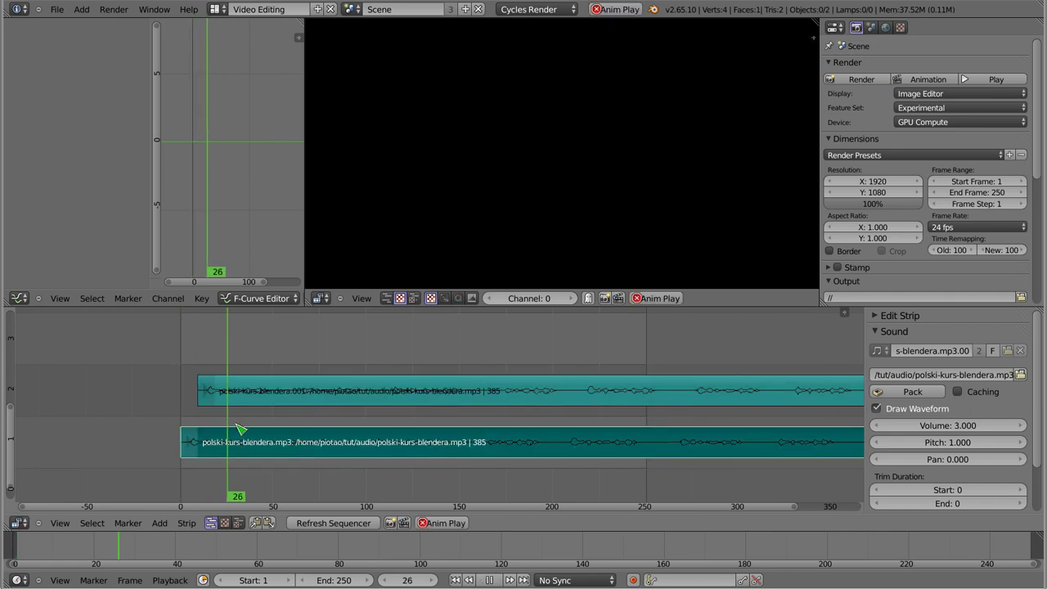
# Step: Stack two more copies of the echo strip on channels 3 and 4, each starting slightly later
pyautogui.press('Escape')
pyautogui.rightClick(301, 401)
pyautogui.hotkey('shift', 'd')
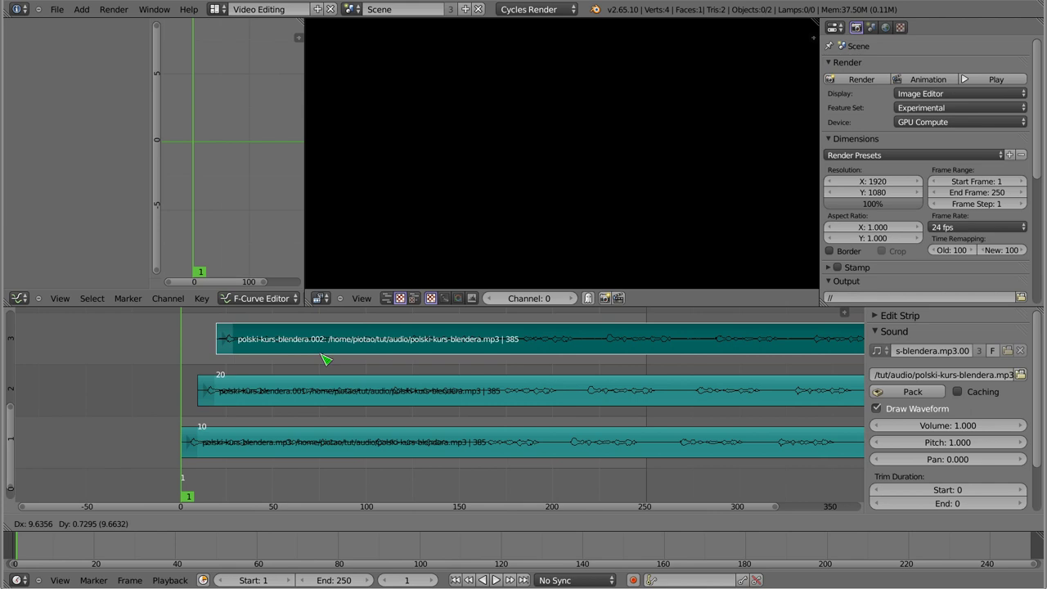
pyautogui.click(326, 360)
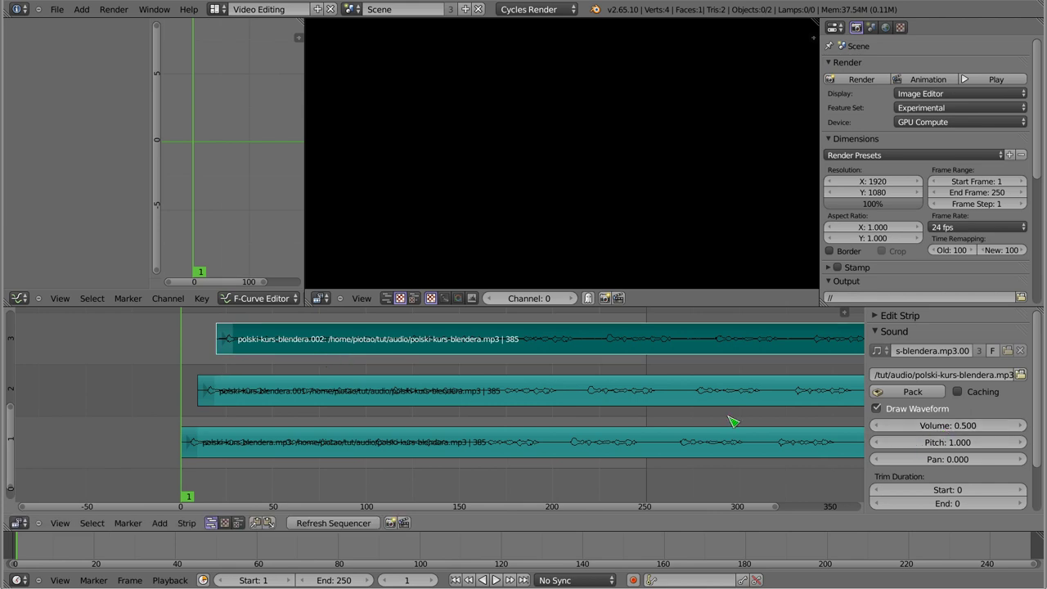
pyautogui.press('Home')
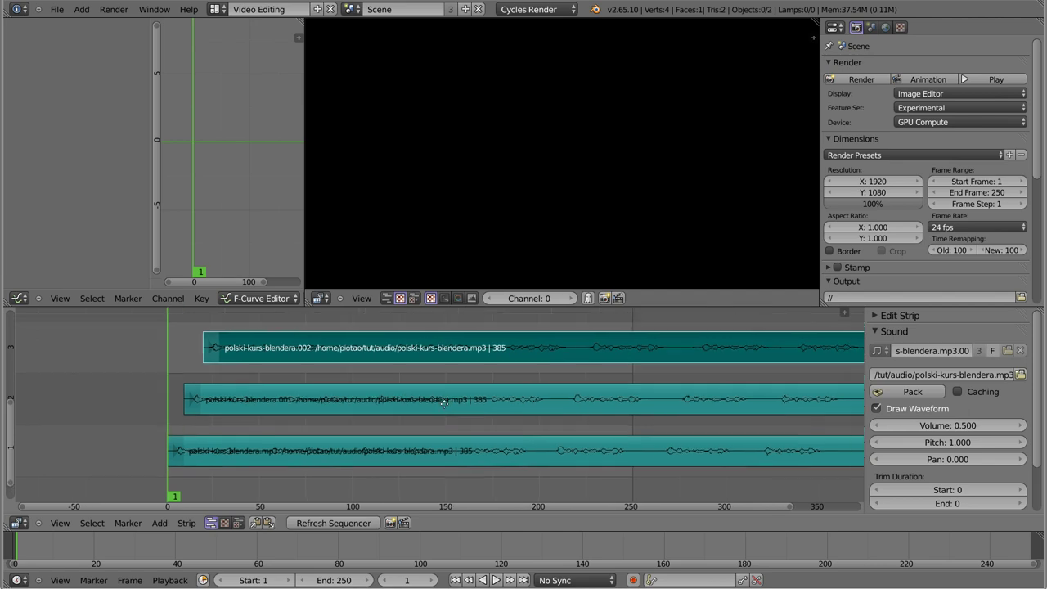
pyautogui.hotkey('shift', 'd')
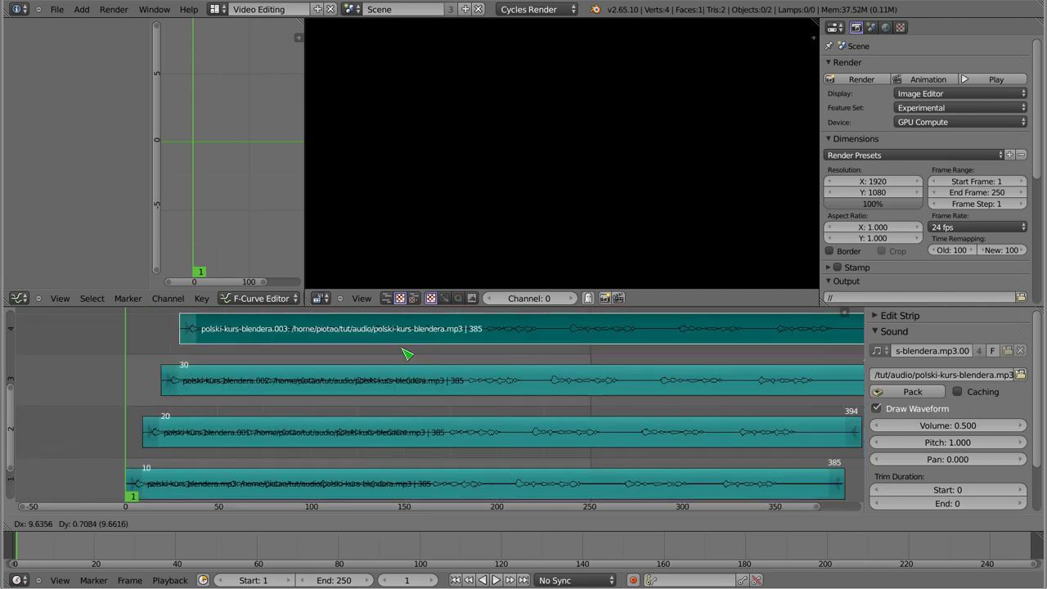
pyautogui.click(402, 355)
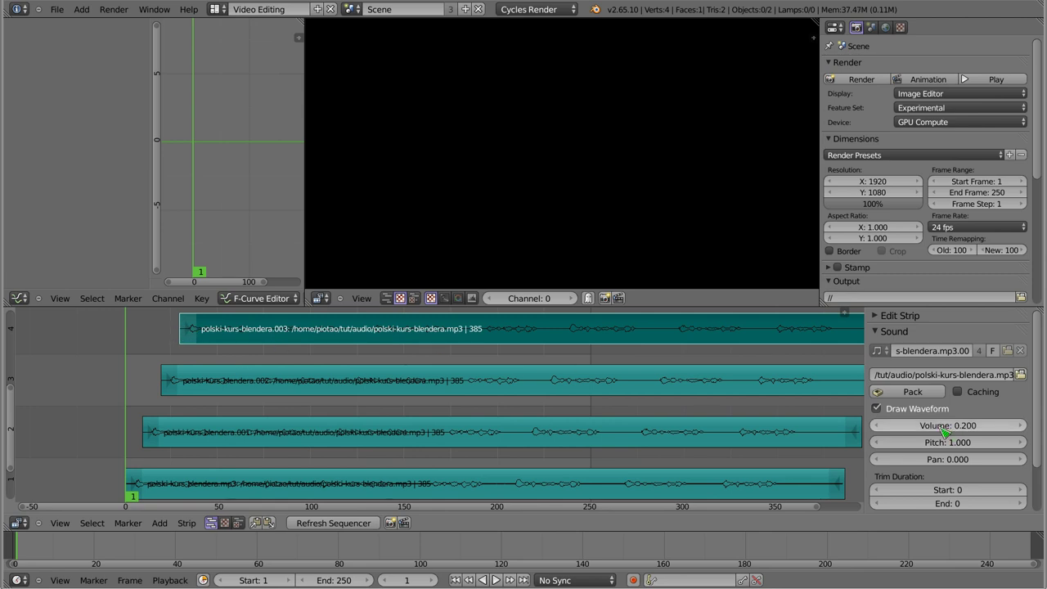
pyautogui.press('Home')
pyautogui.moveTo(366, 419); pyautogui.dragTo(428, 435, button='middle')
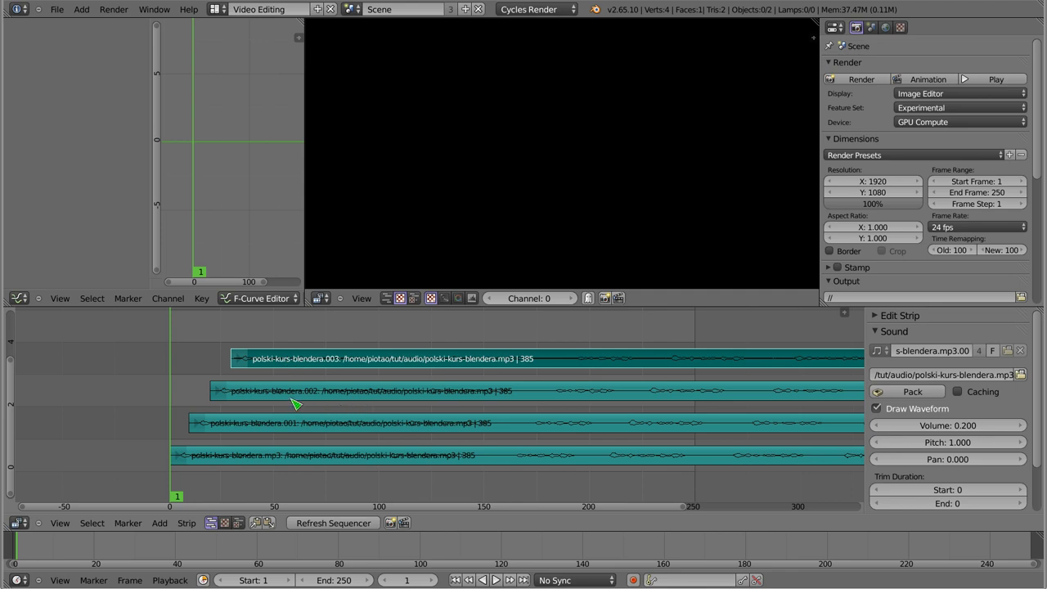
# Step: Play back the layered echoes and add the top copy to the selection
pyautogui.hotkey('alt', 'a')
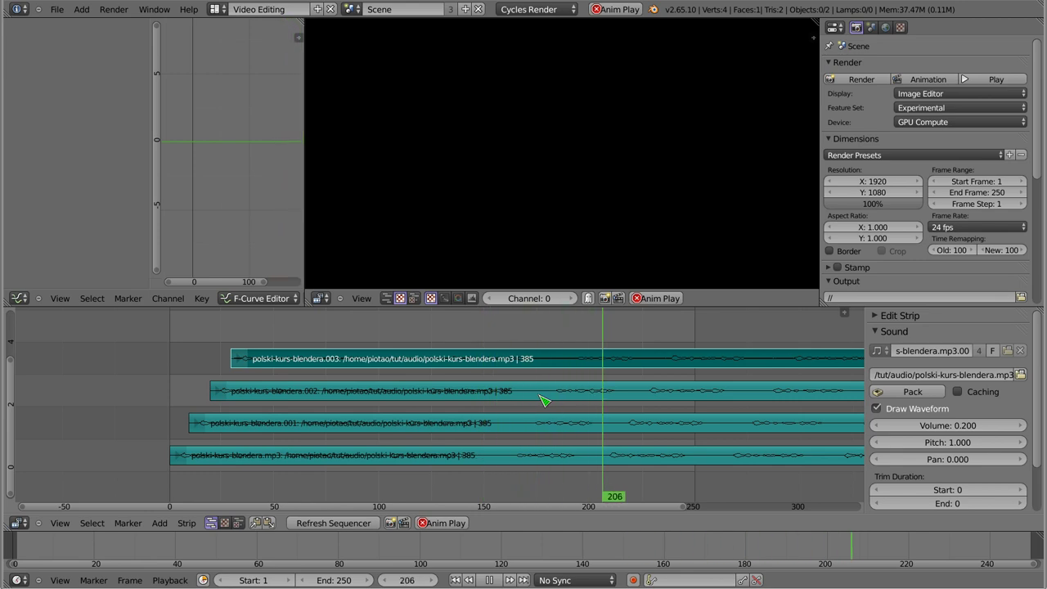
pyautogui.press('Escape')
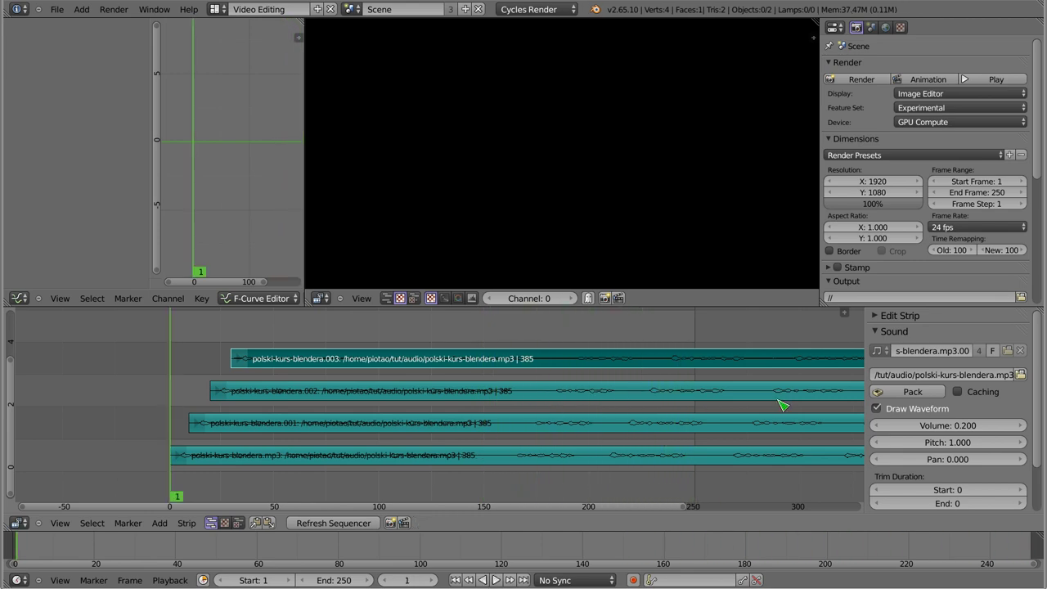
pyautogui.keyDown('shift'); pyautogui.rightClick(321, 365); pyautogui.keyUp('shift')
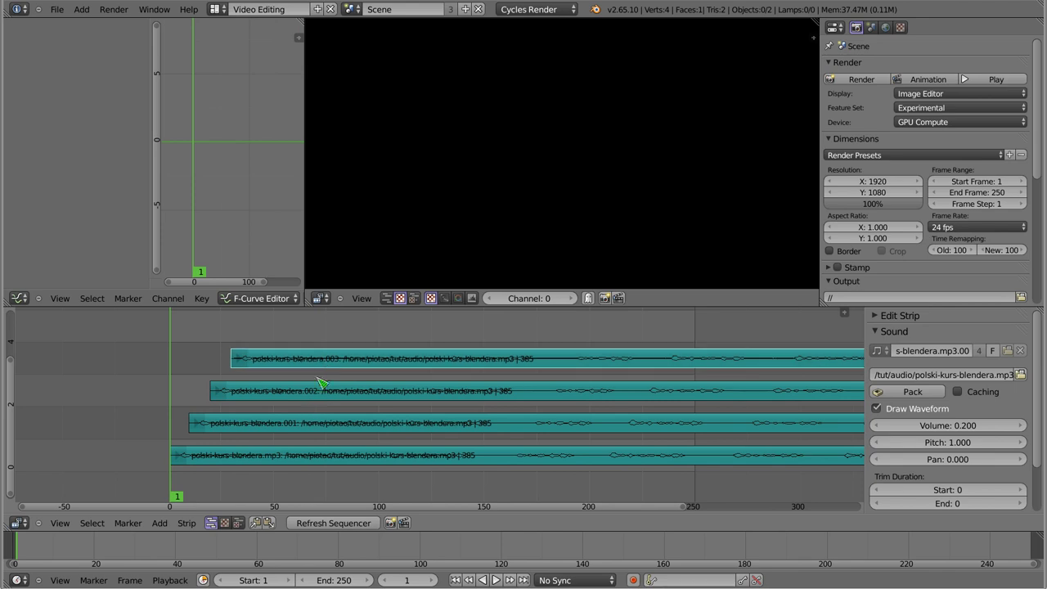
# Step: Delete the three echo copies and select the remaining original strip
pyautogui.press('x')
pyautogui.click(339, 408)
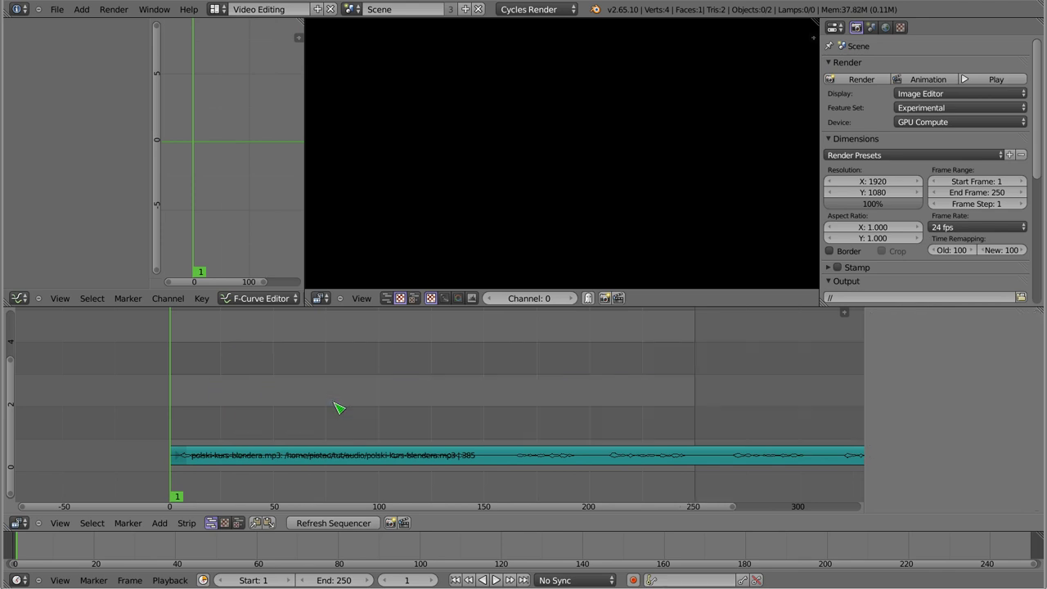
pyautogui.rightClick(322, 456)
pyautogui.keyDown('ctrl'); pyautogui.moveTo(338, 466); pyautogui.dragTo(282, 418, button='middle'); pyautogui.keyUp('ctrl')
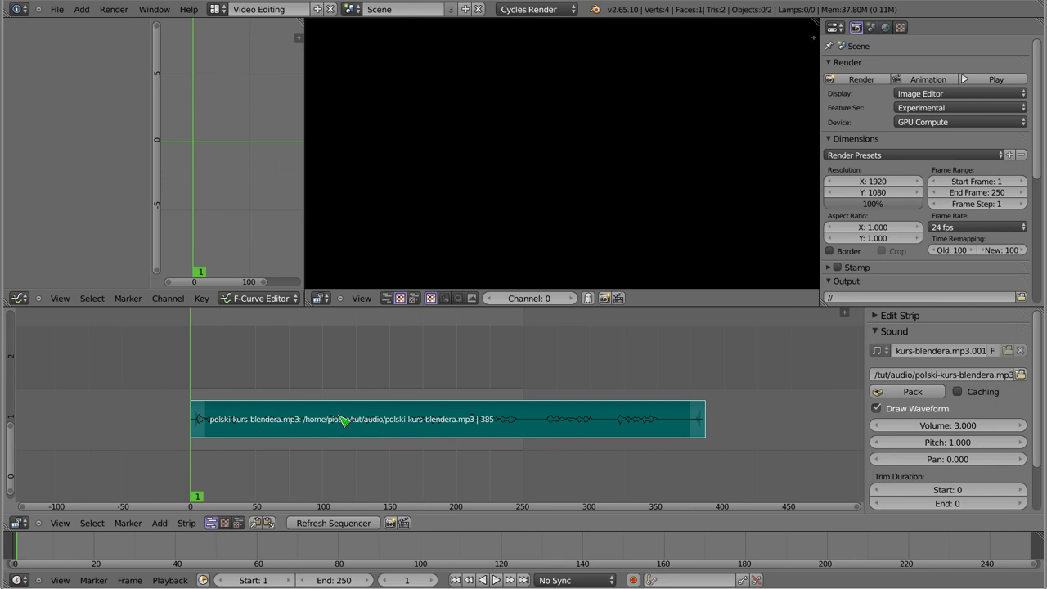
# Step: Lower the original strip's pitch to 0.800, preview it, and duplicate the strip
pyautogui.click(880, 445)
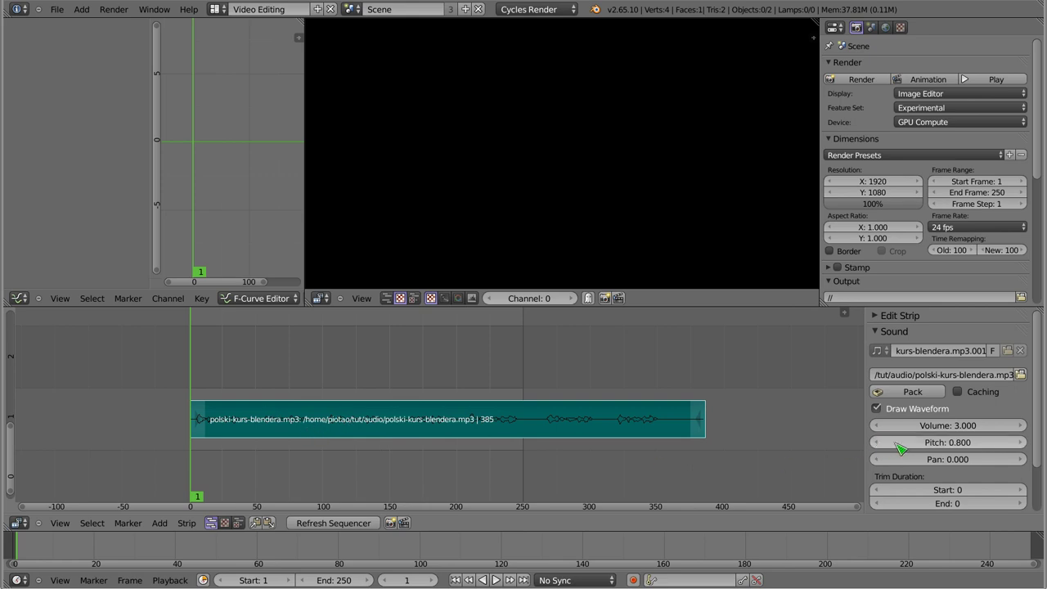
pyautogui.hotkey('alt', 'a')
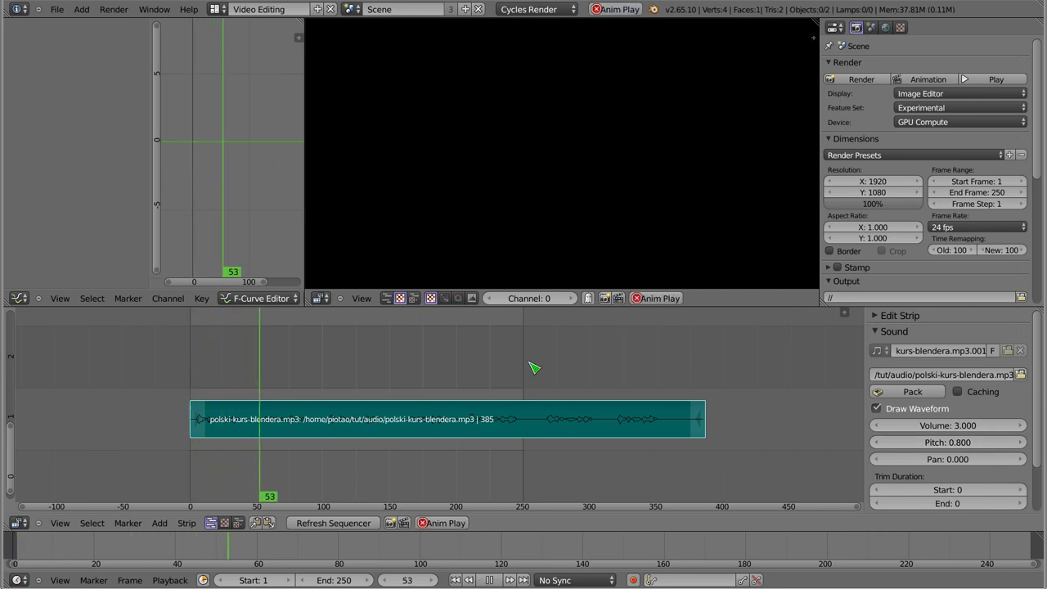
pyautogui.press('Escape')
pyautogui.hotkey('shift', 'd')
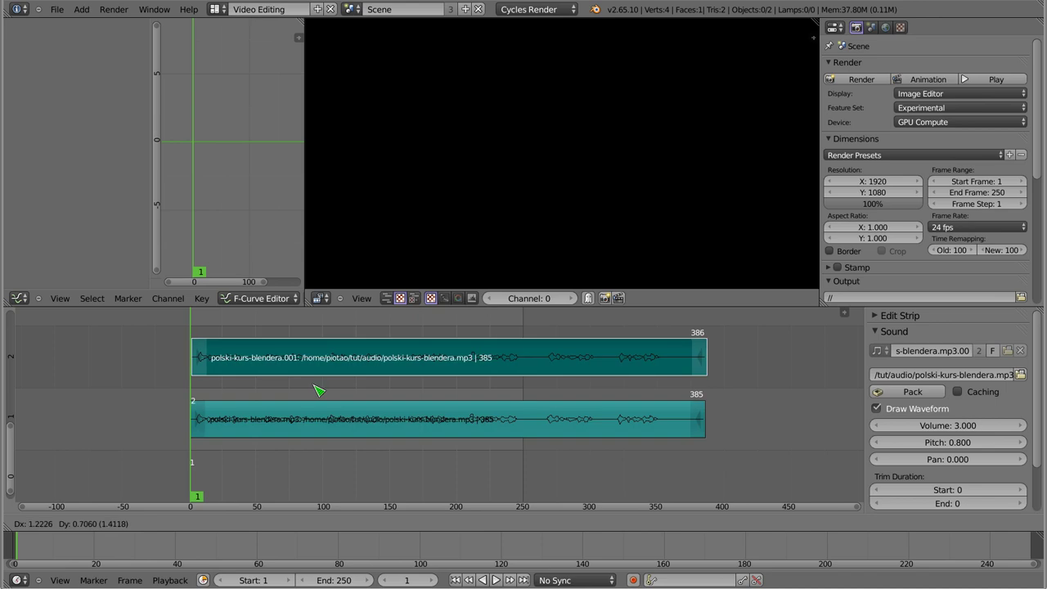
# Step: Drop the copy into channel 2 and play the two strips together twice
pyautogui.click(318, 390)
pyautogui.moveTo(344, 401)
pyautogui.keyDown('ctrl'); pyautogui.mouseDown(button='middle')
pyautogui.moveTo(348, 384)
pyautogui.moveTo(357, 389)
pyautogui.mouseUp(button='middle'); pyautogui.keyUp('ctrl')
pyautogui.hotkey('alt', 'a')
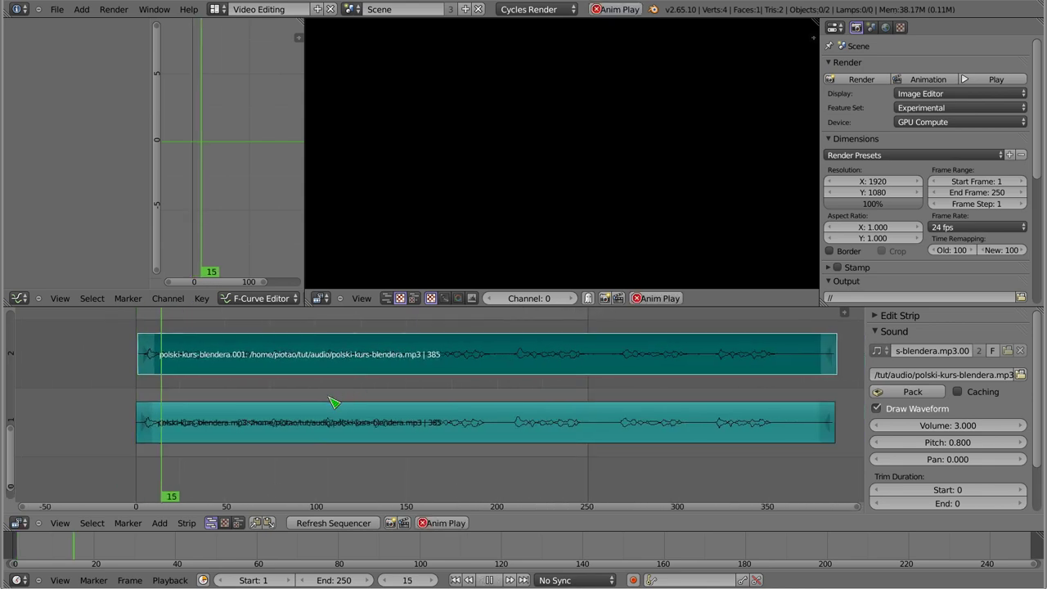
pyautogui.press('Escape')
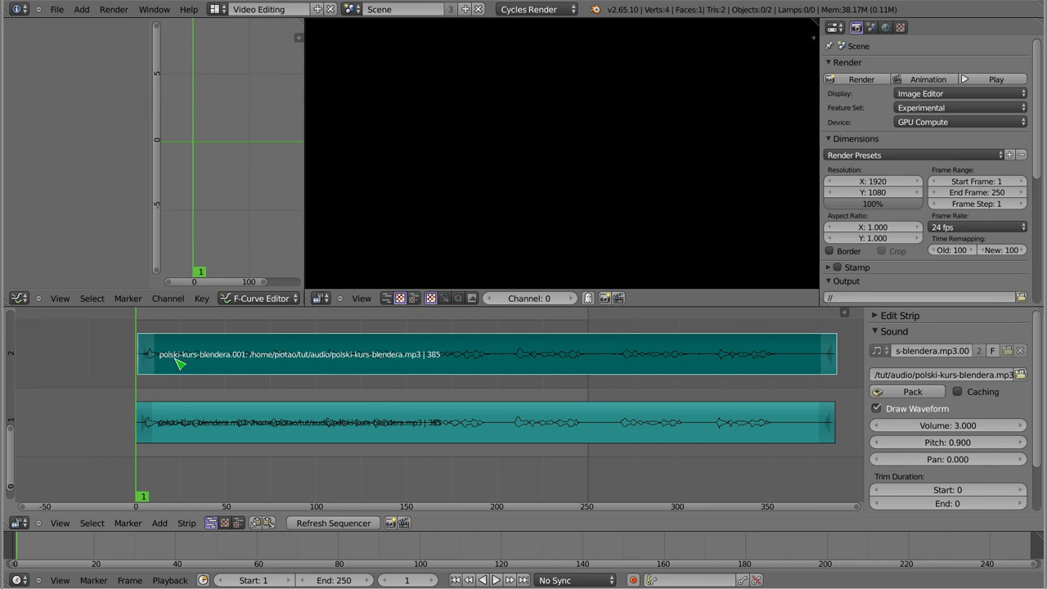
pyautogui.hotkey('alt', 'a')
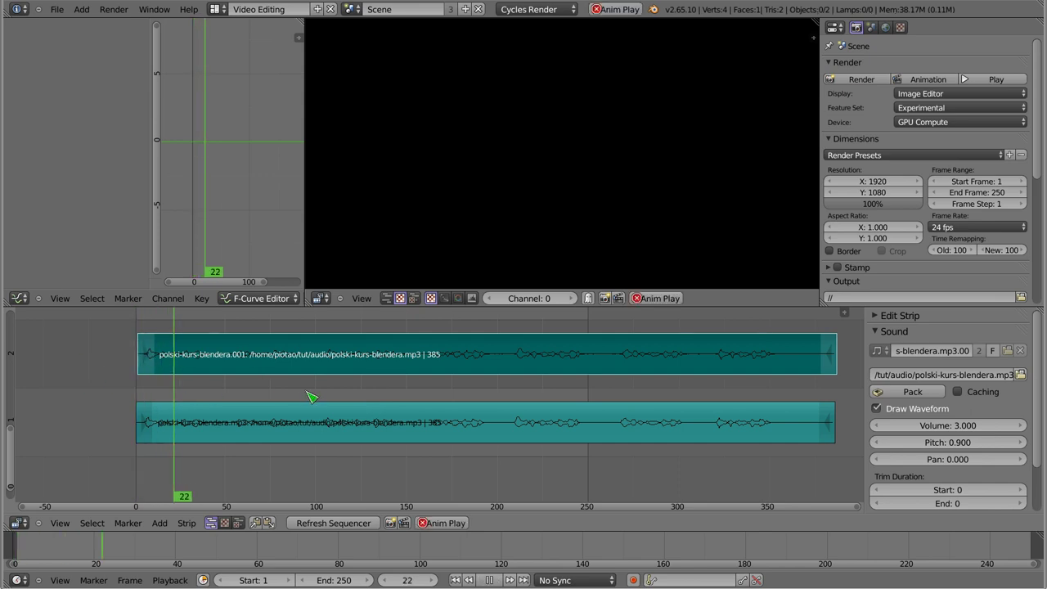
pyautogui.press('Escape')
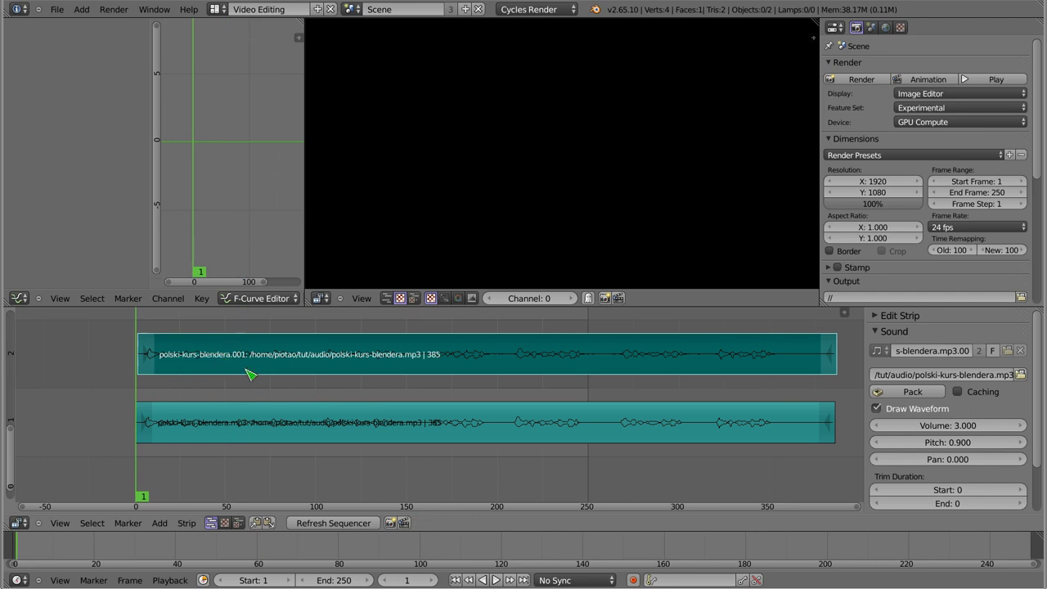
# Step: Try copy pitches of 0.980 and then 0.998, listening after each change
pyautogui.click(965, 448)
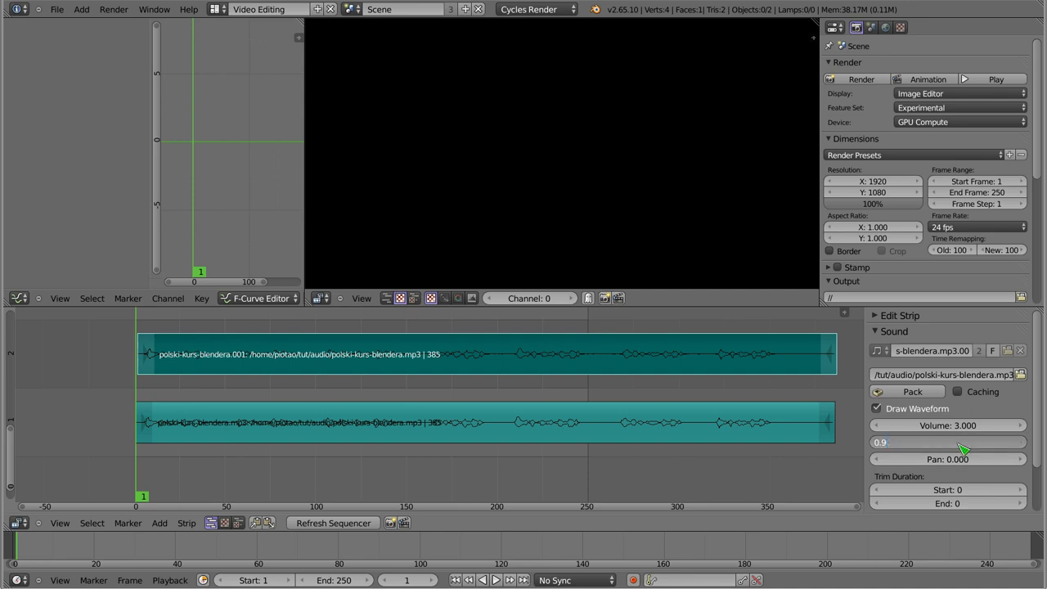
pyautogui.press('Return')
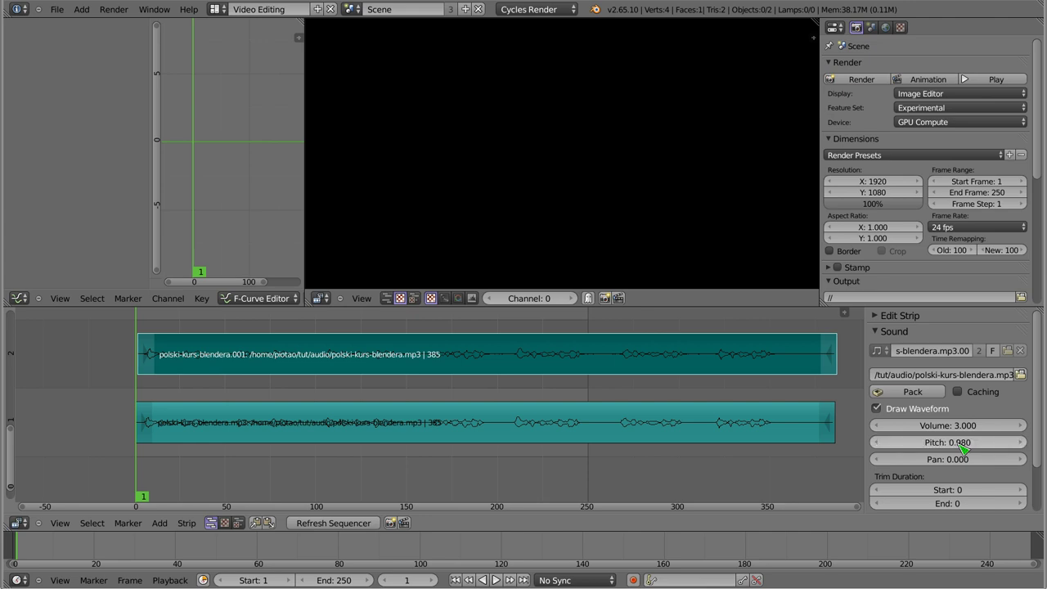
pyautogui.hotkey('alt', 'a')
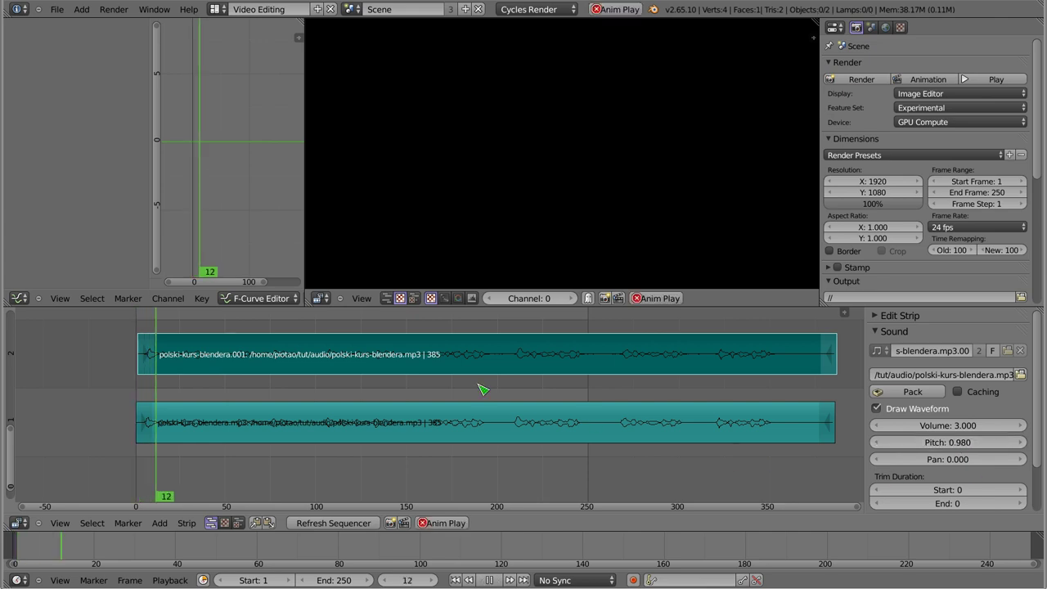
pyautogui.press('Escape')
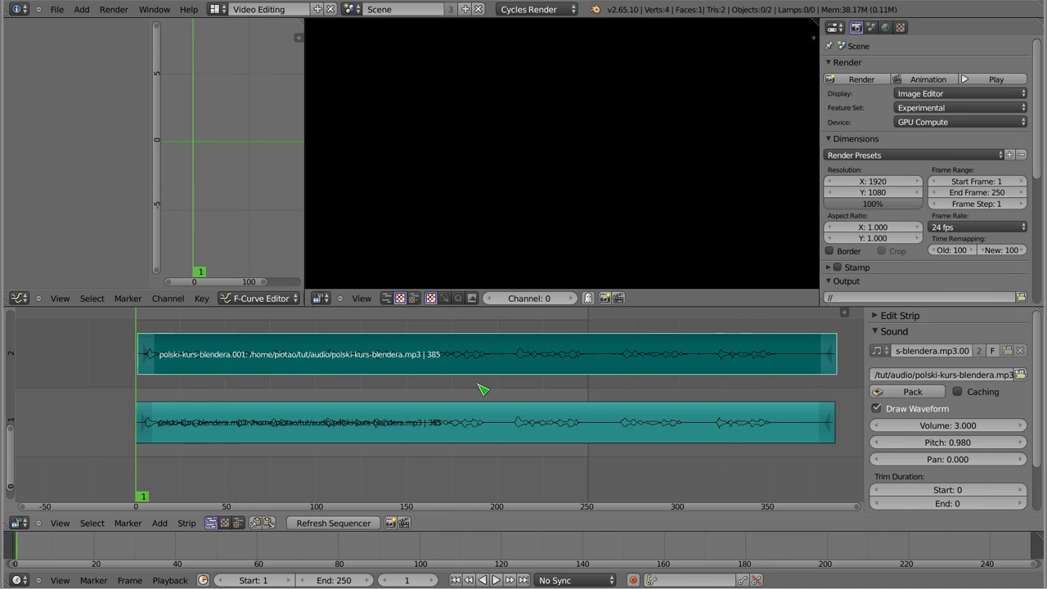
pyautogui.click(963, 448)
pyautogui.write('.998')
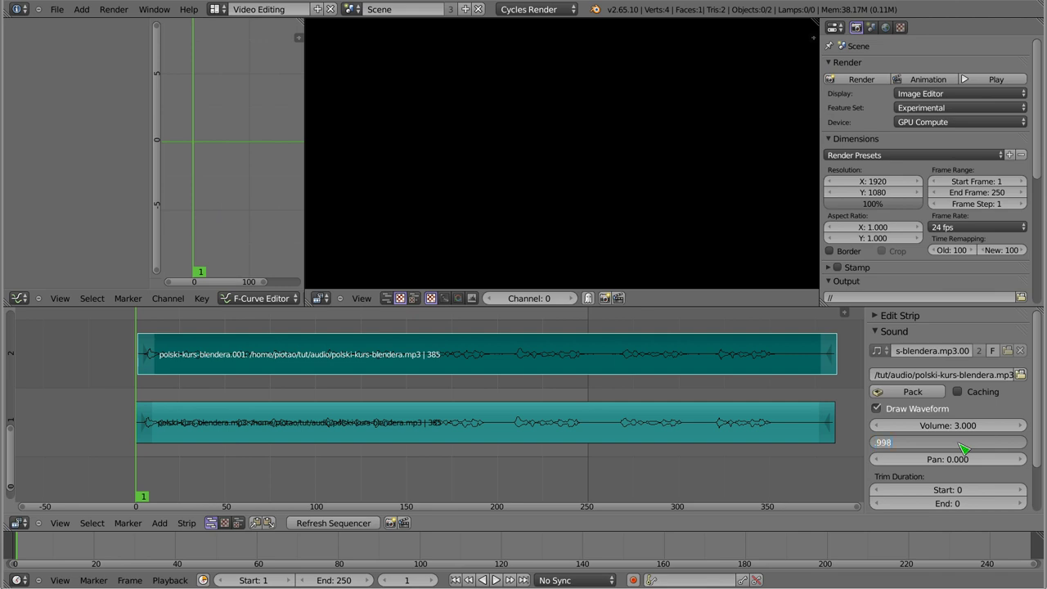
pyautogui.press('Return')
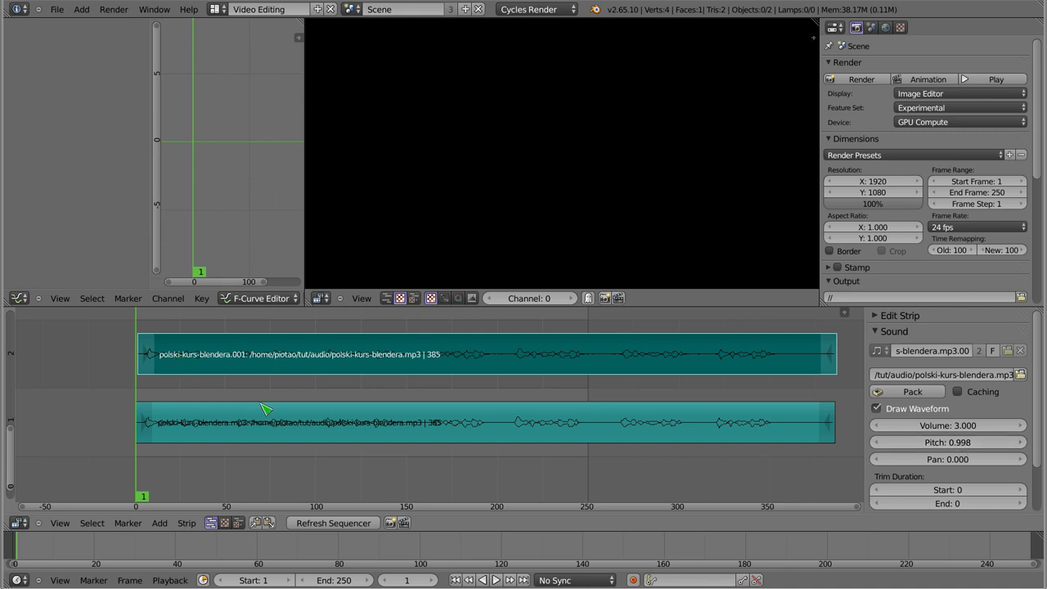
pyautogui.hotkey('alt', 'a')
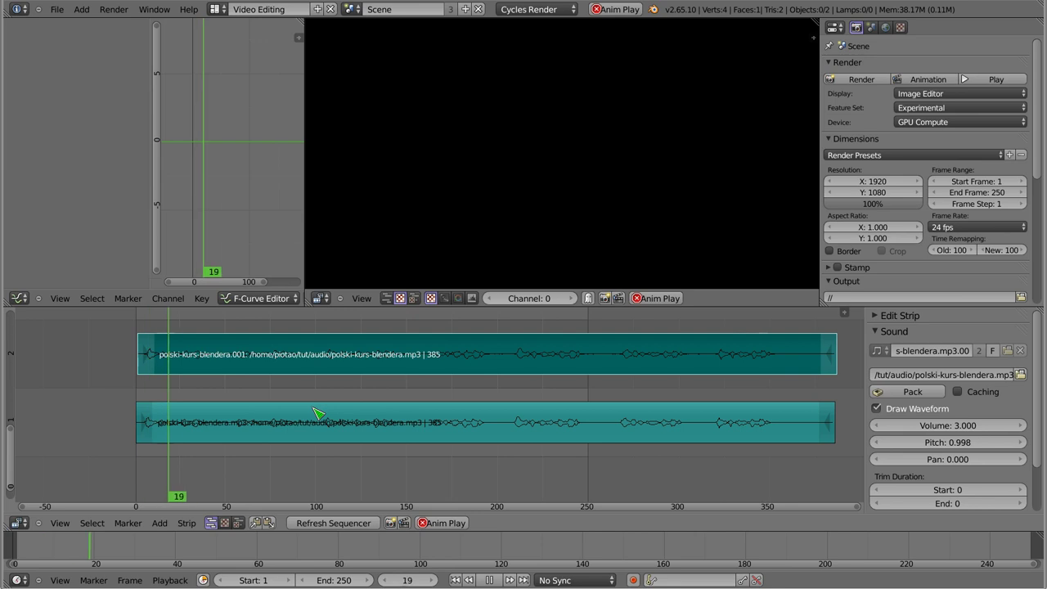
pyautogui.press('Escape')
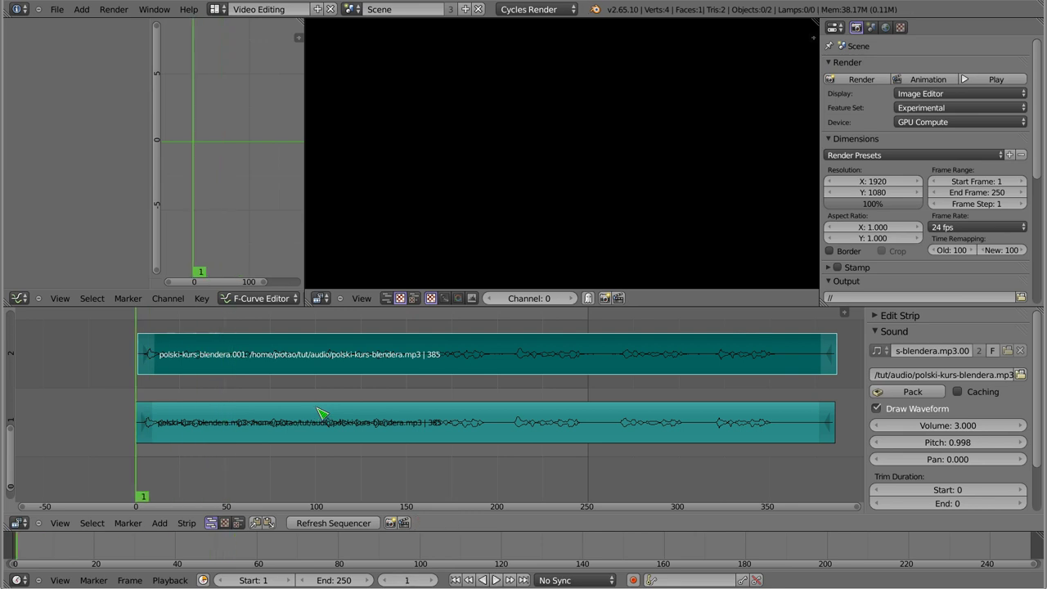
# Step: Delete the channel 2 duplicate and select the original strip on channel 1
pyautogui.press('x')
pyautogui.click(358, 363)
pyautogui.rightClick(311, 440)
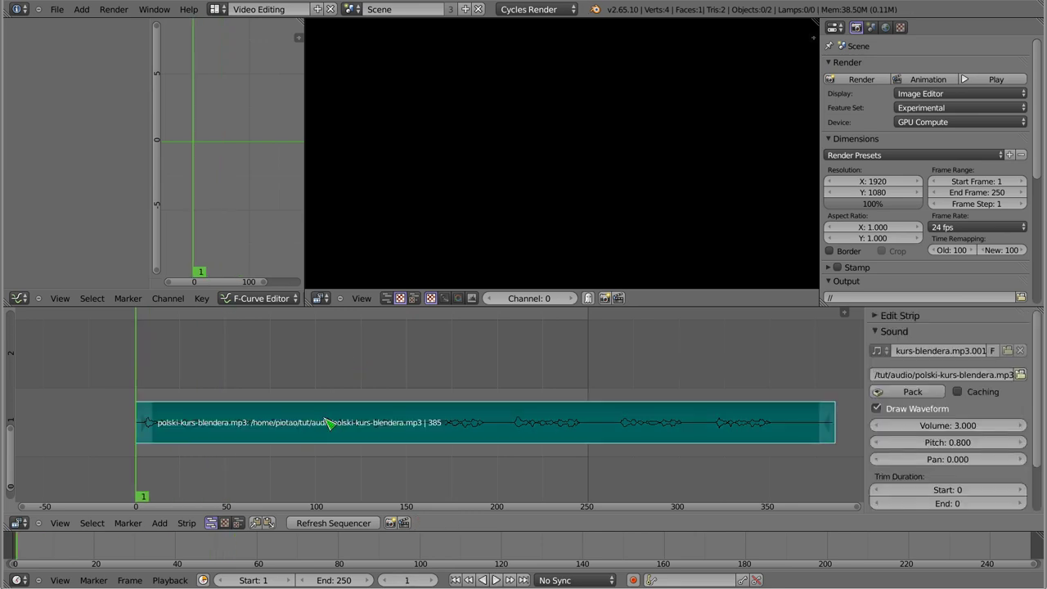
# Step: Duplicate the original into channel 2, set the copy's pitch to 0.805, and play both strips
pyautogui.hotkey('shift', 'd')
pyautogui.click(325, 380)
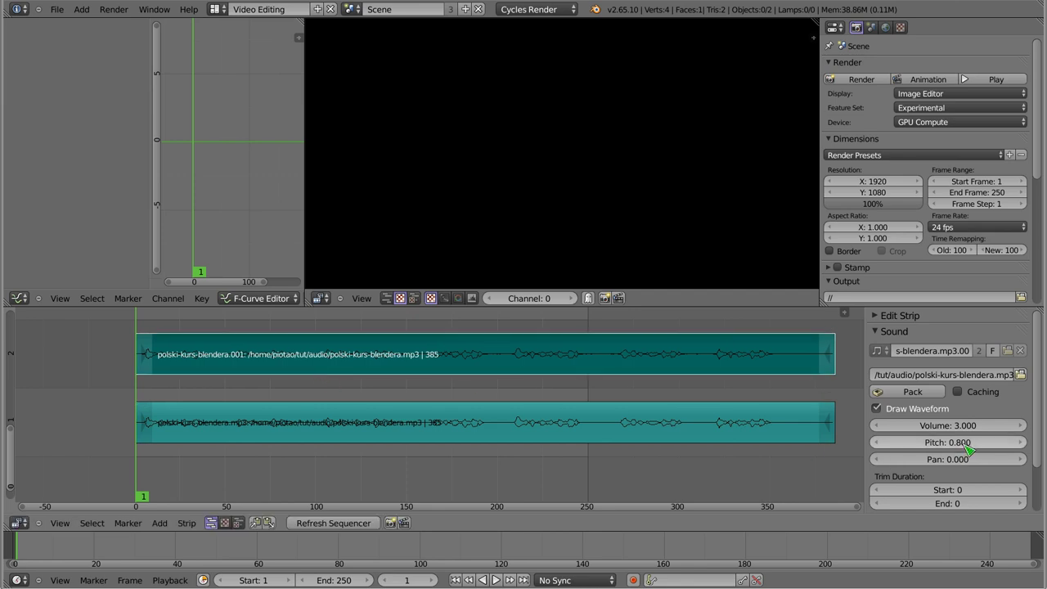
pyautogui.click(900, 443)
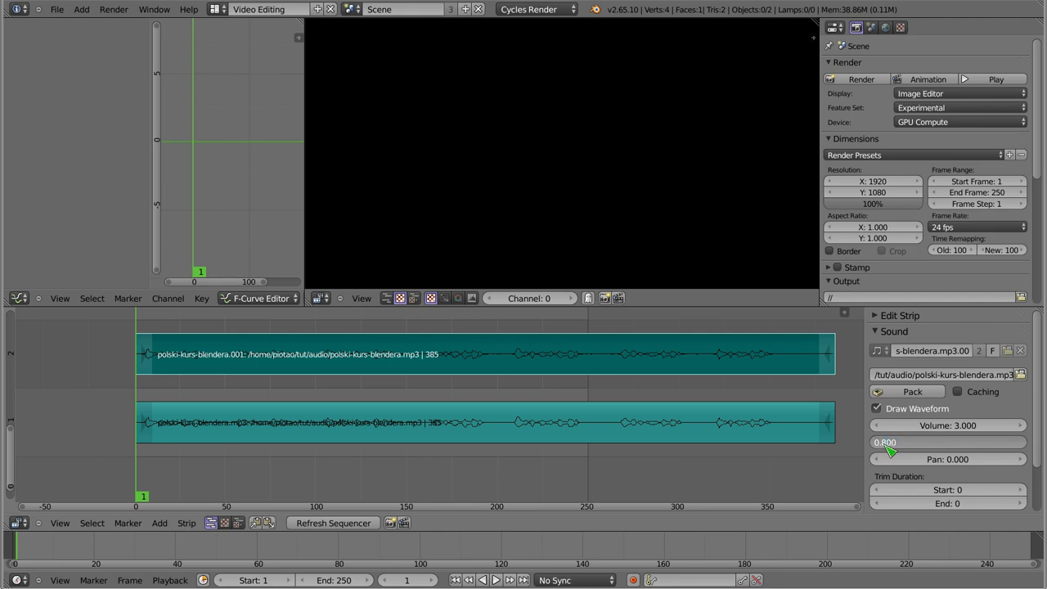
pyautogui.rightClick(752, 426)
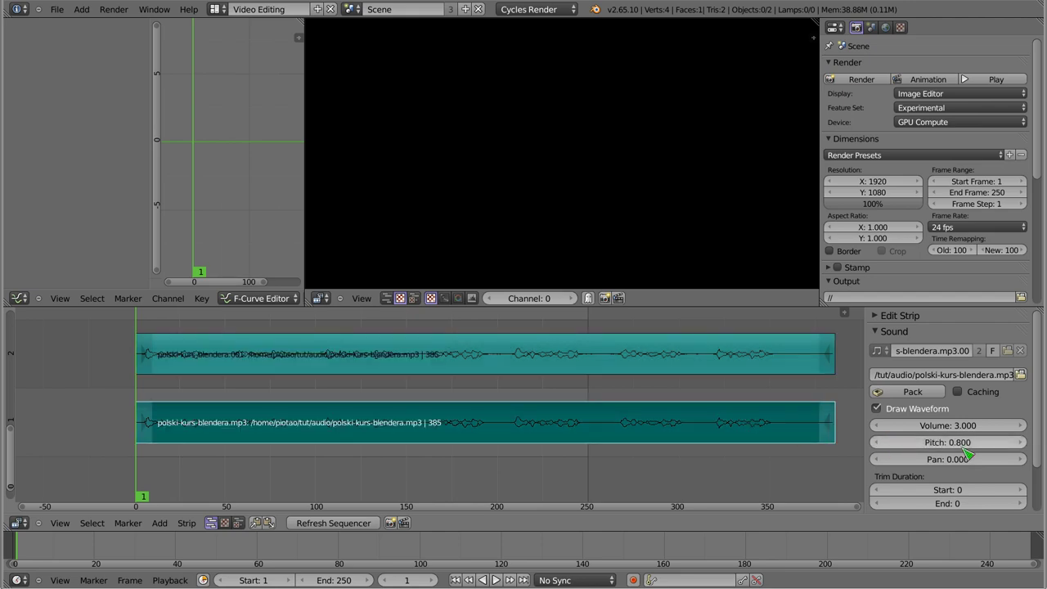
pyautogui.rightClick(751, 368)
pyautogui.click(904, 443)
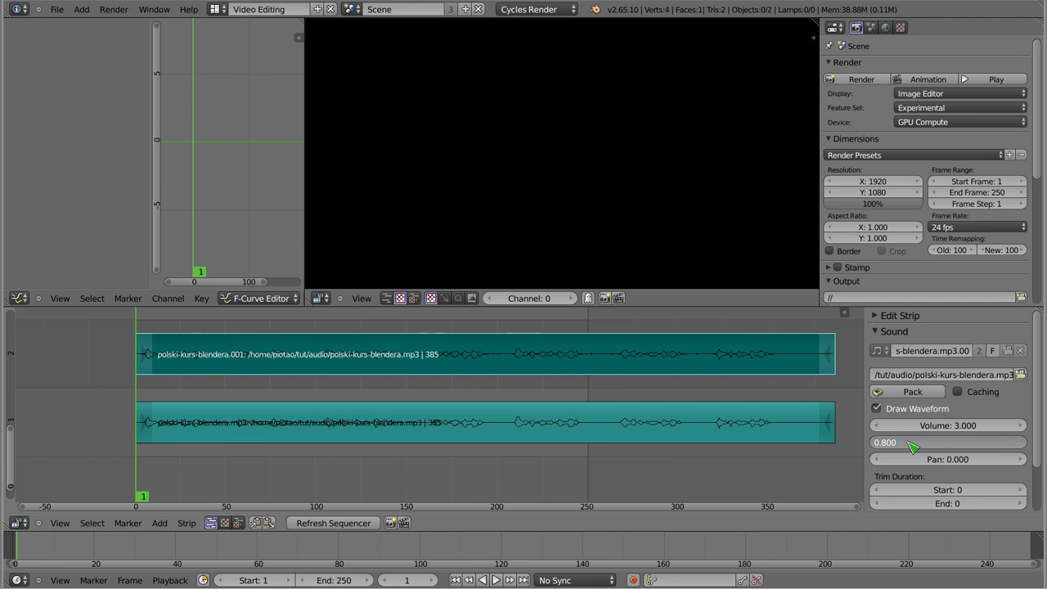
pyautogui.write('0.805')
pyautogui.press('Return')
pyautogui.hotkey('alt', 'a')
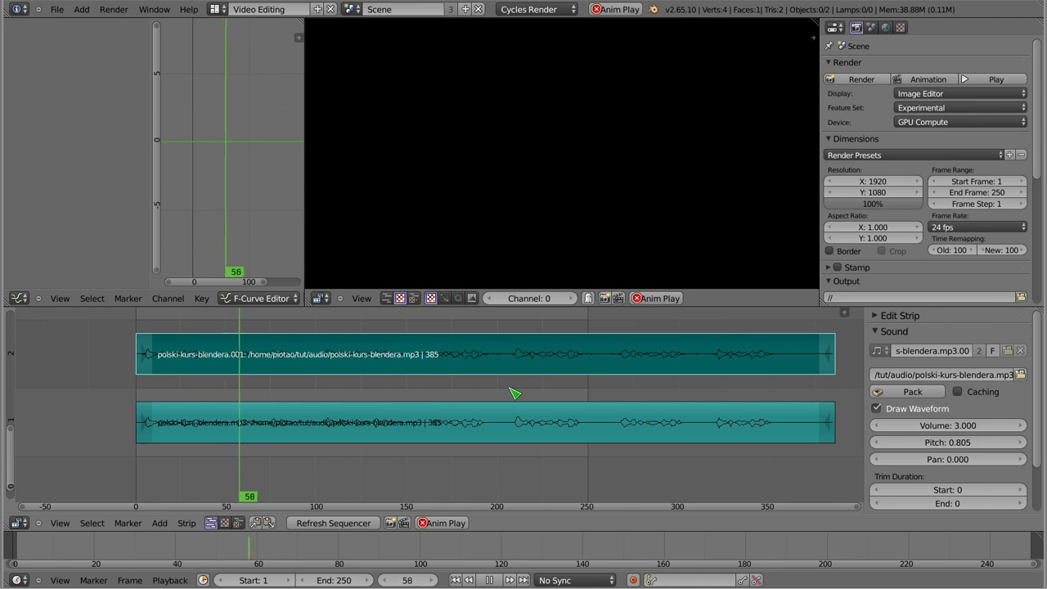
pyautogui.press('Escape')
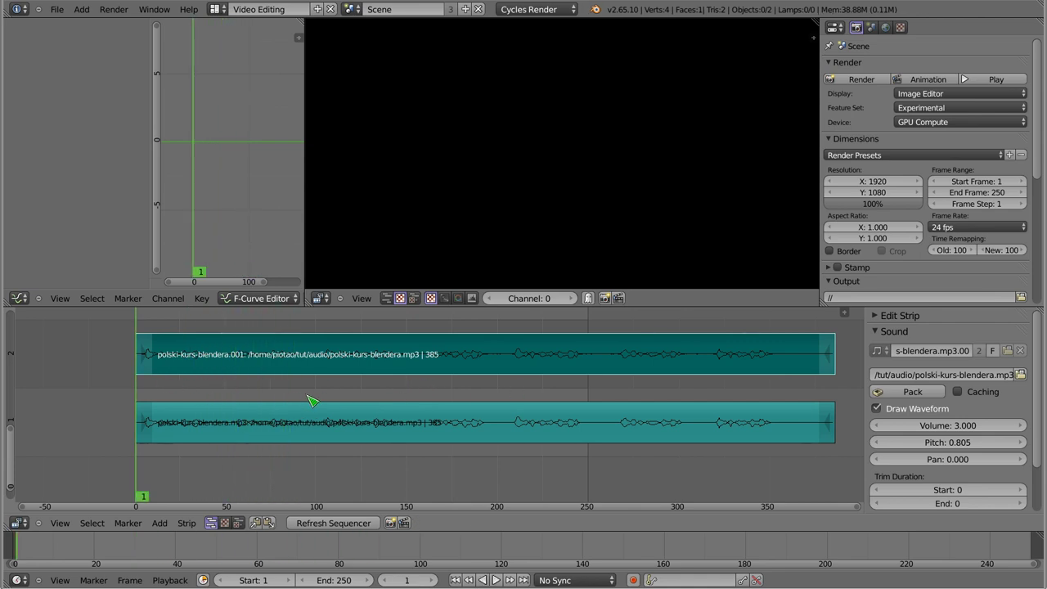
pyautogui.press('Home')
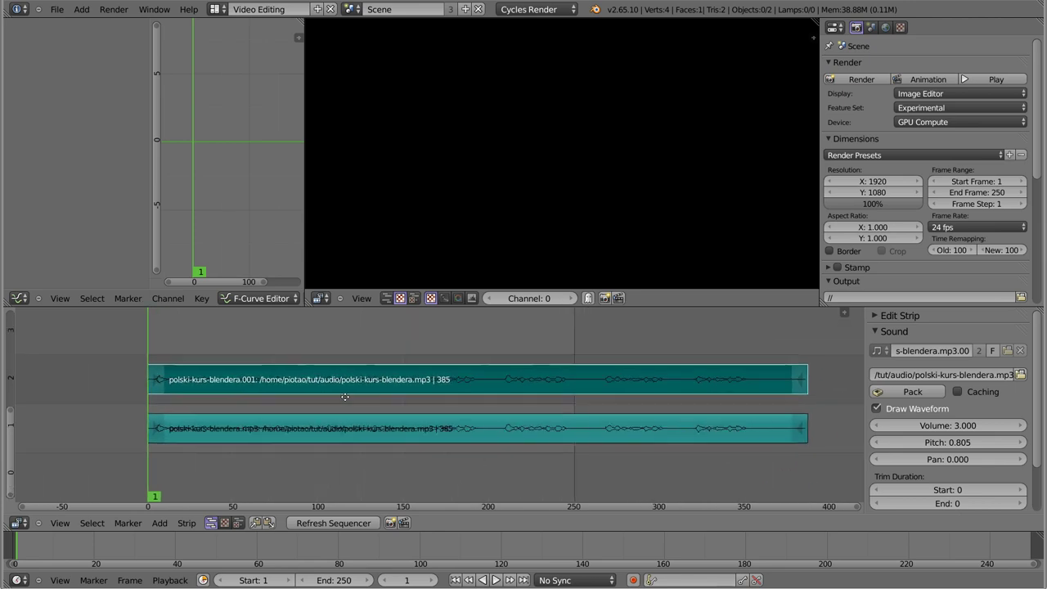
# Step: Add a copy on channel 3, set its pitch to 0.809, and play the three strips
pyautogui.hotkey('shift', 'd')
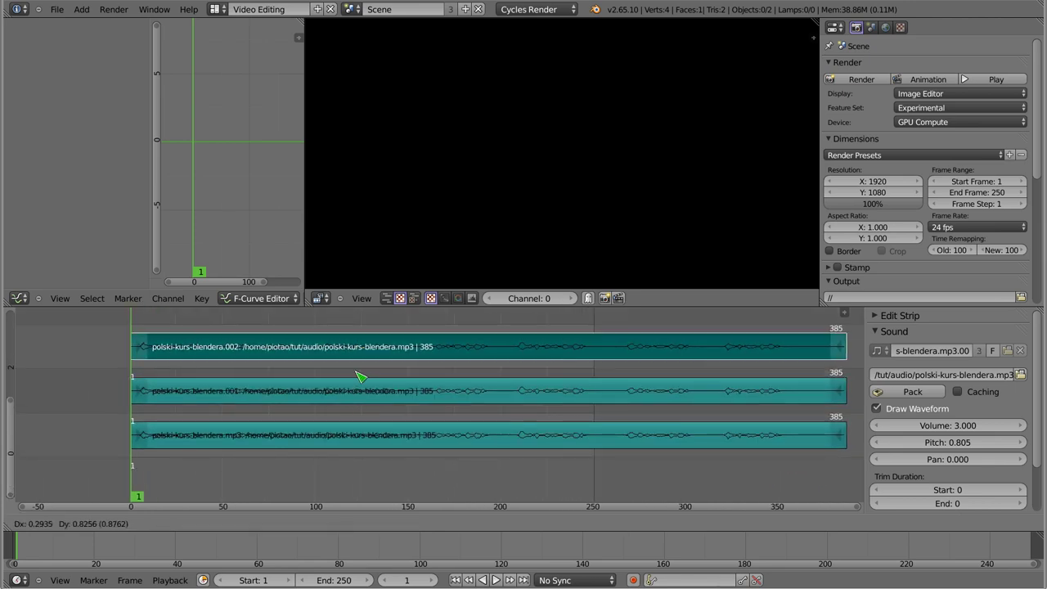
pyautogui.click(359, 377)
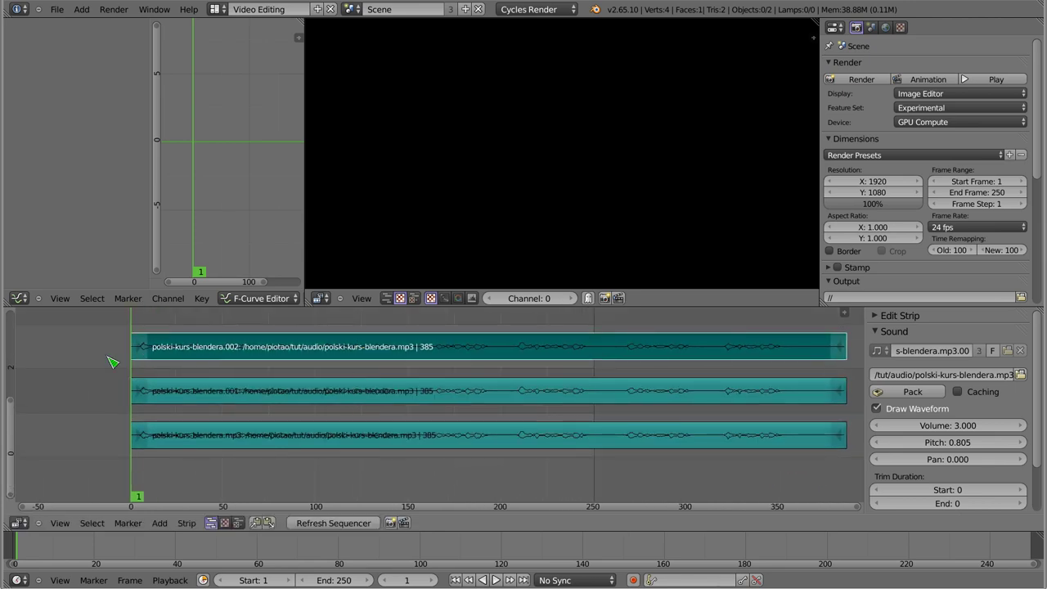
pyautogui.press('g')
pyautogui.click(211, 357)
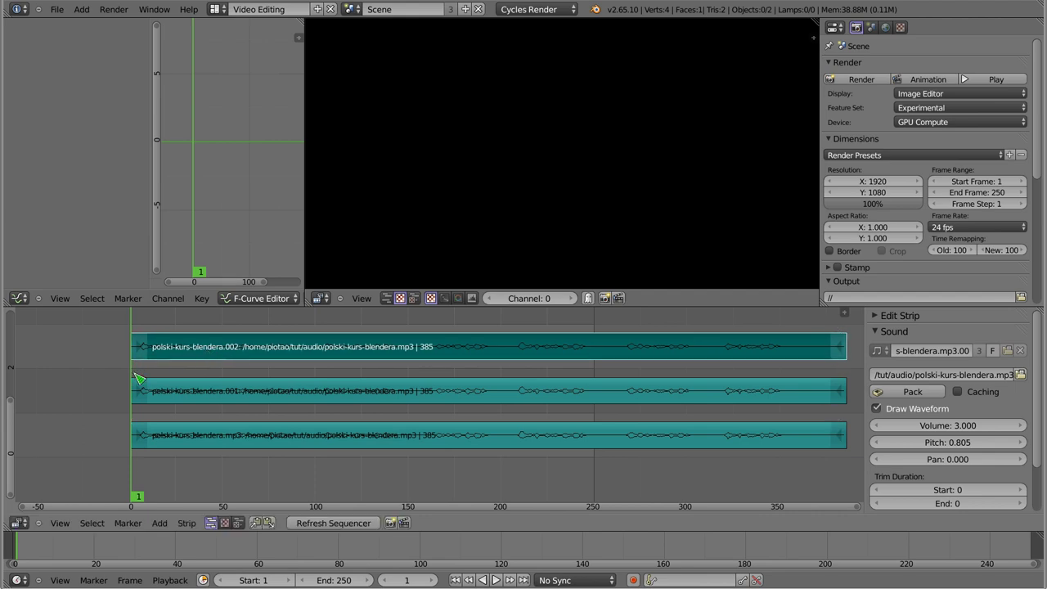
pyautogui.click(964, 444)
pyautogui.doubleClick(965, 447)
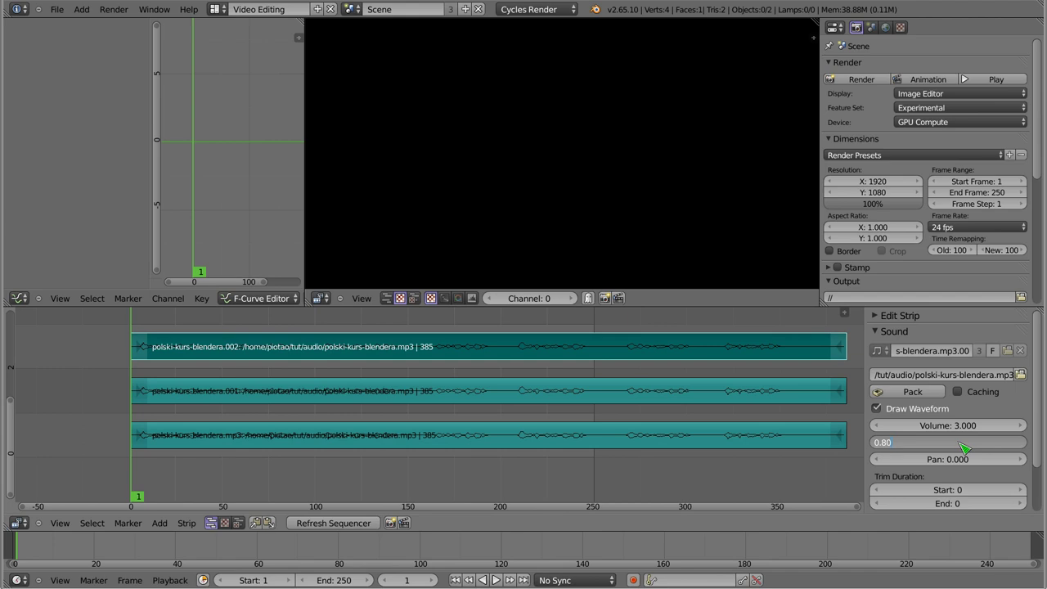
pyautogui.write('9')
pyautogui.press('Return')
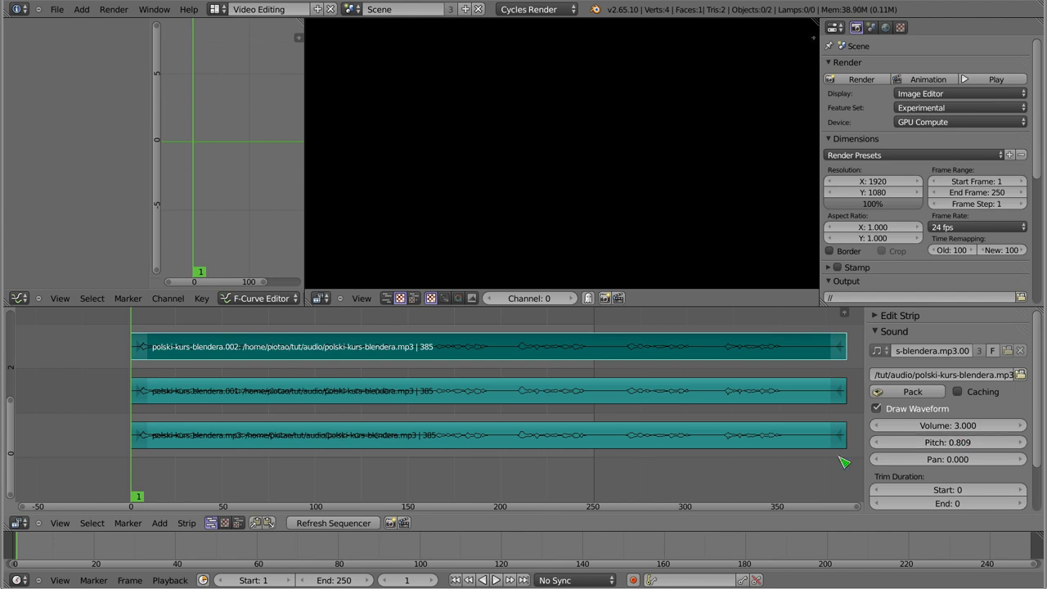
pyautogui.hotkey('alt', 'a')
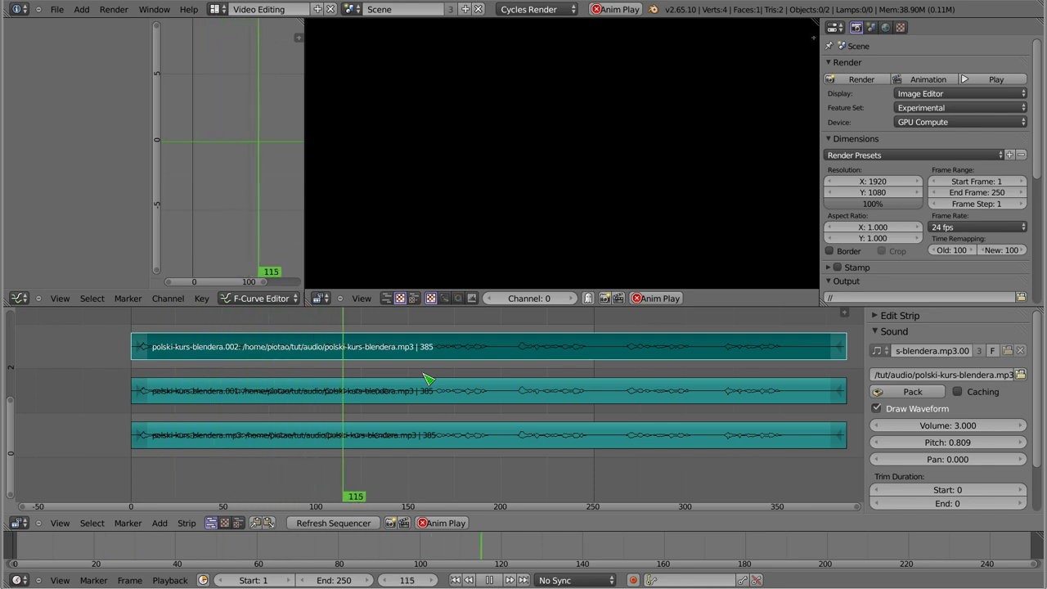
pyautogui.press('Escape')
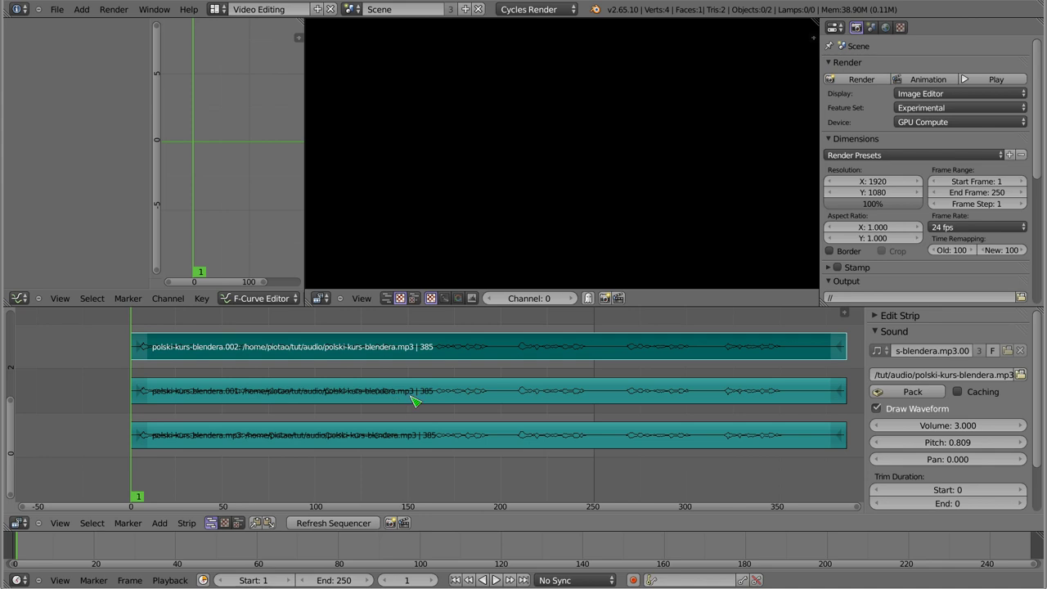
# Step: Add copies starting near frames 10 and 20 on higher channels, one at volume 1, the next quieter
pyautogui.keyDown('ctrl'); pyautogui.moveTo(416, 401); pyautogui.dragTo(390, 448, button='middle'); pyautogui.keyUp('ctrl')
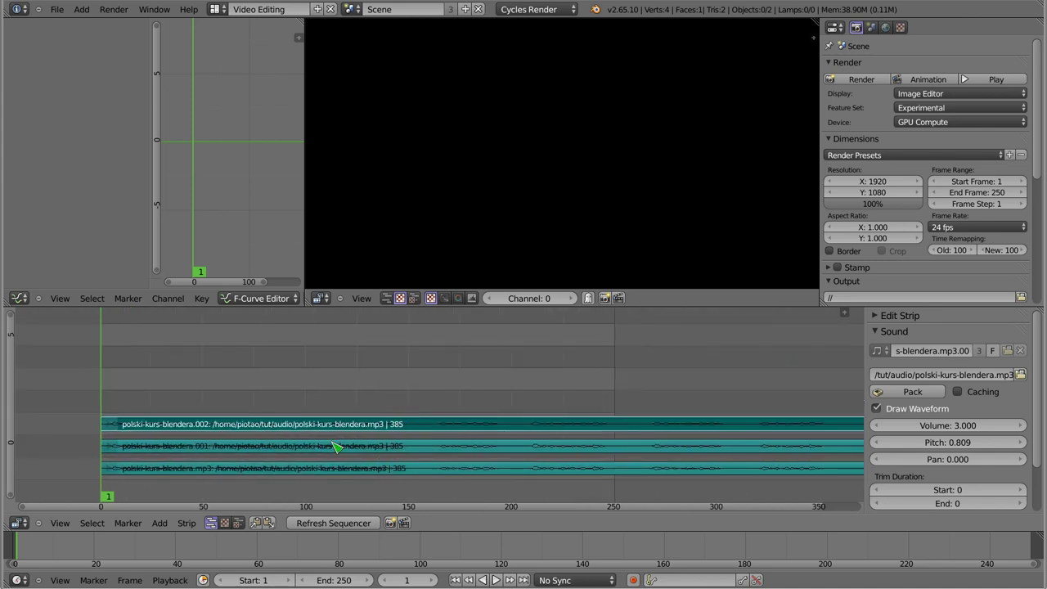
pyautogui.hotkey('shift', 'd')
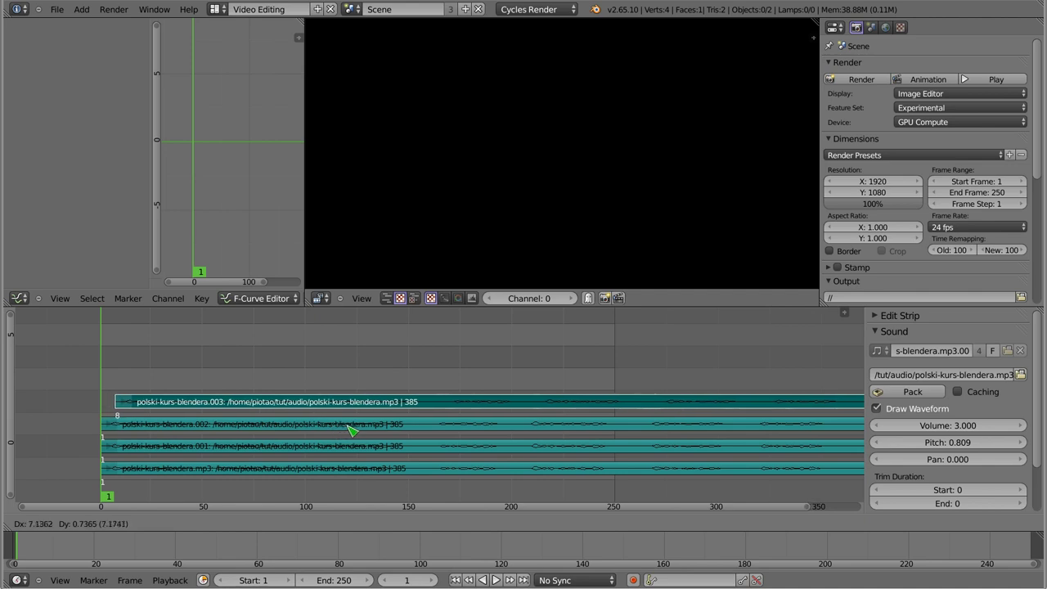
pyautogui.click(353, 428)
pyautogui.click(913, 426)
pyautogui.write('1')
pyautogui.press('Return')
pyautogui.hotkey('shift', 'd')
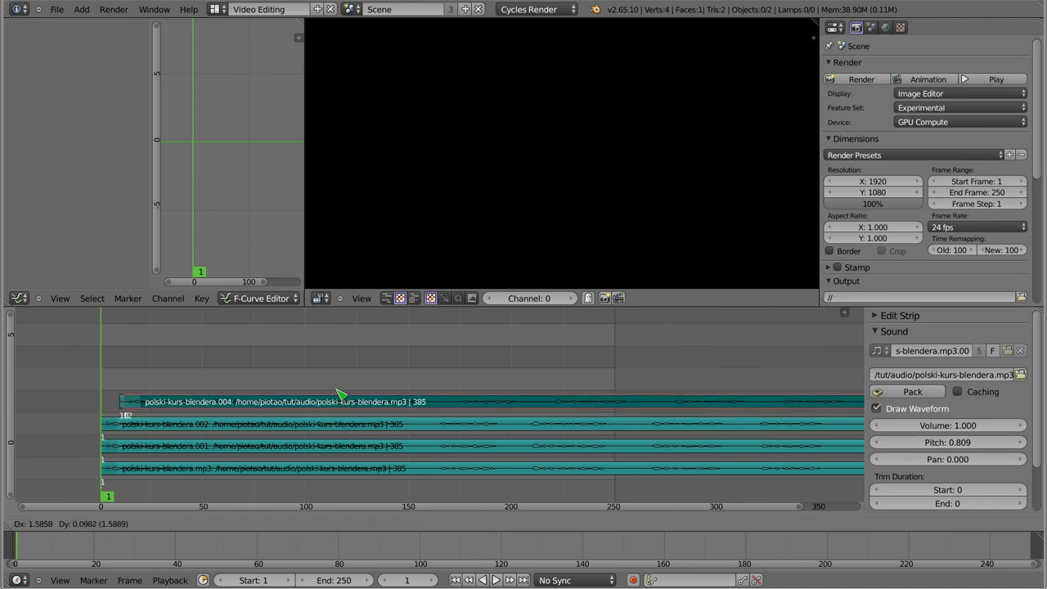
pyautogui.click(358, 381)
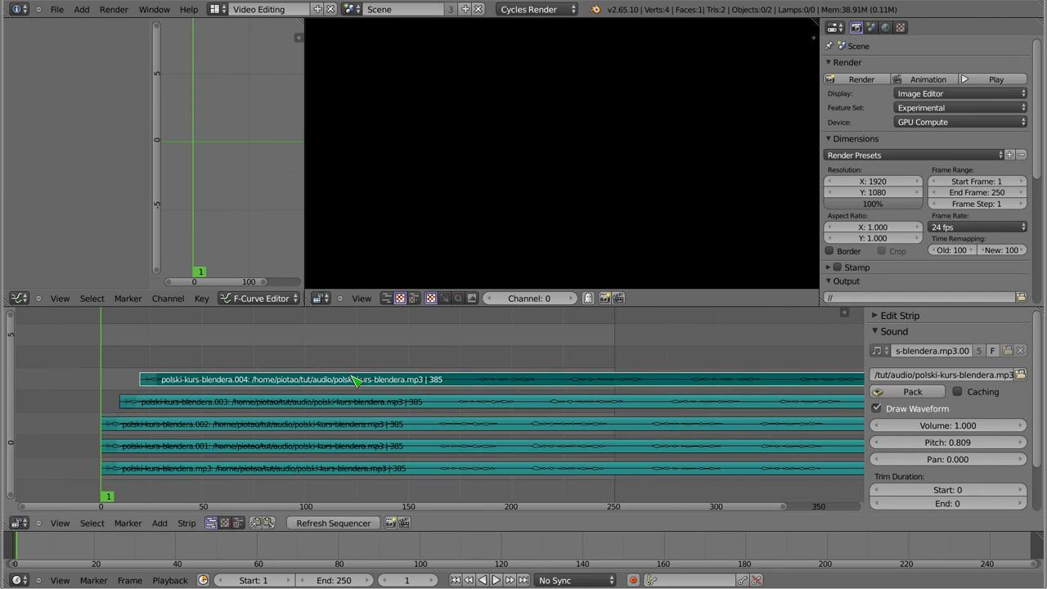
pyautogui.moveTo(942, 428); pyautogui.dragTo(908, 429)
# Step: Add top copies near frames 30 and 39 at volumes 0.200 and 0.100, then play the echo
pyautogui.hotkey('shift', 'd')
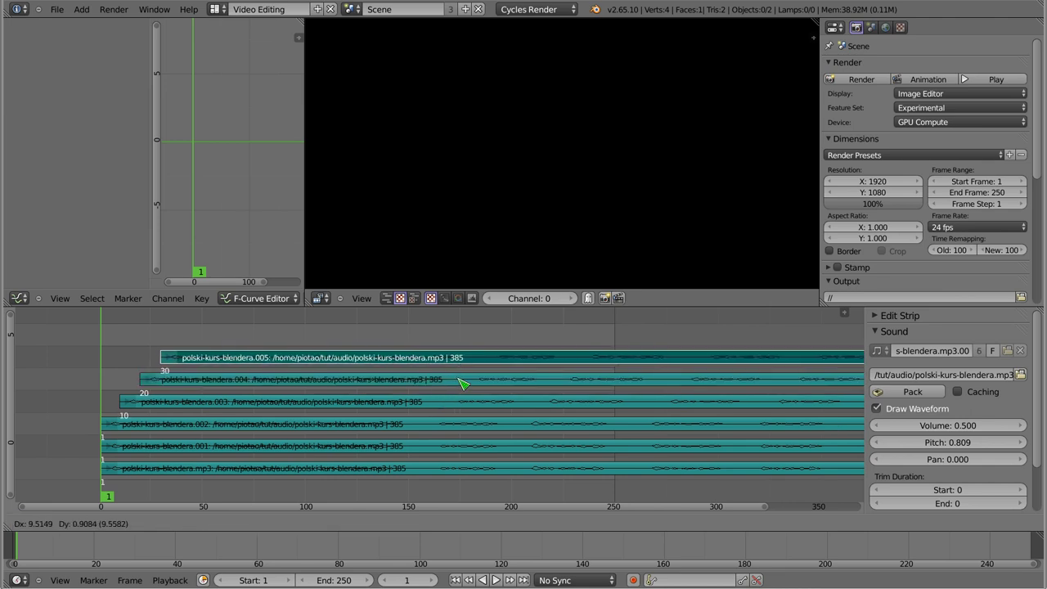
pyautogui.click(463, 383)
pyautogui.click(881, 427)
pyautogui.click(882, 427)
pyautogui.click(882, 427)
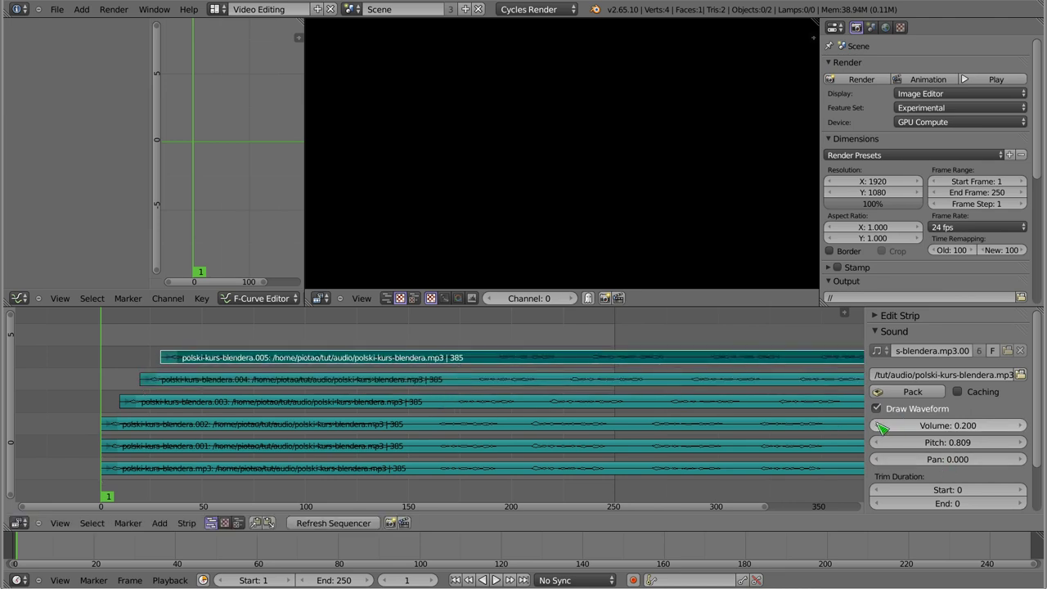
pyautogui.hotkey('shift', 'd')
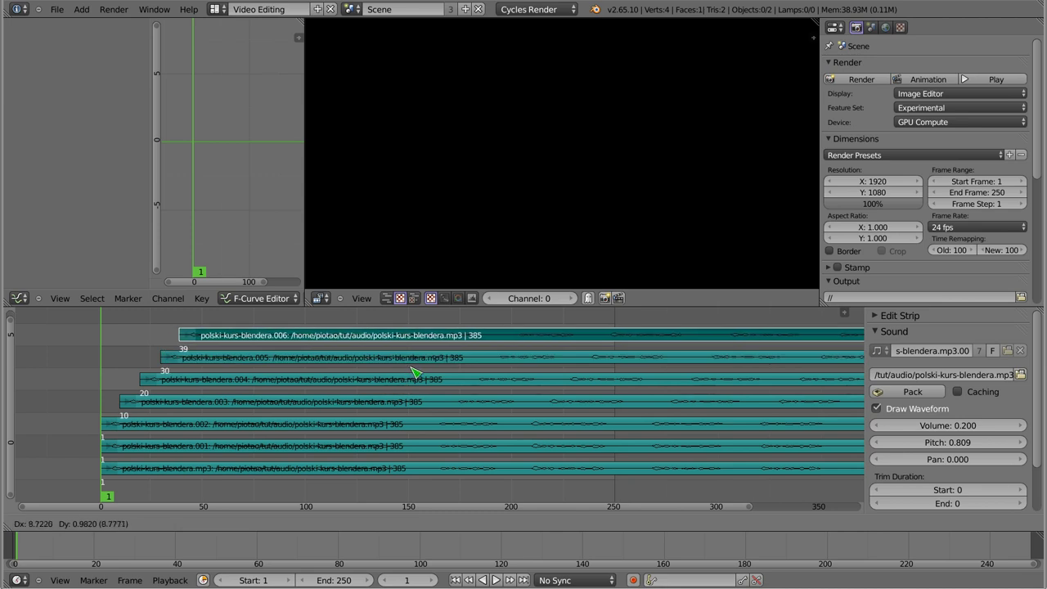
pyautogui.click(416, 372)
pyautogui.click(880, 427)
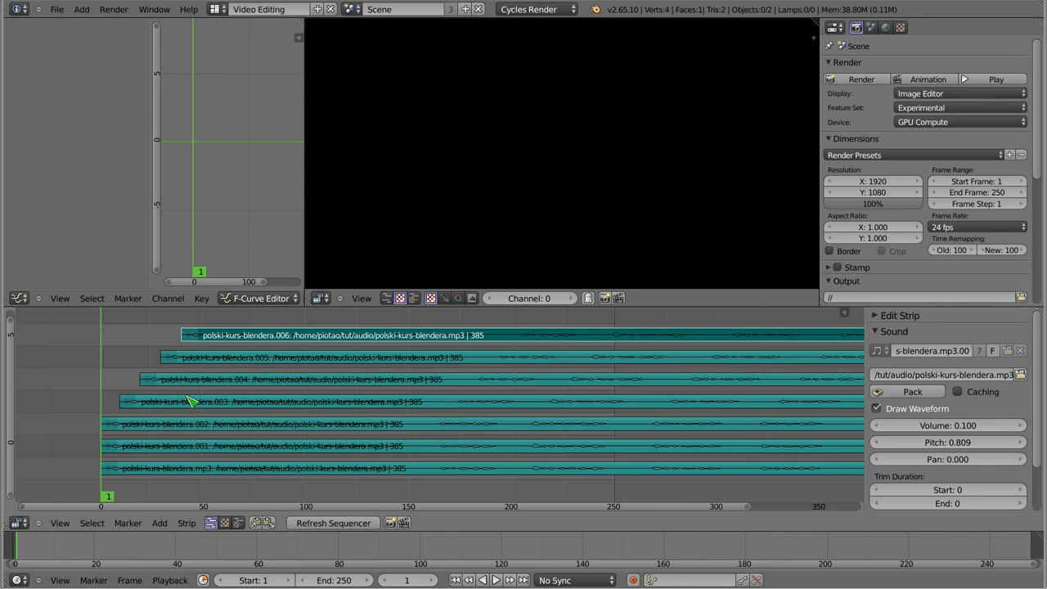
pyautogui.hotkey('alt', 'a')
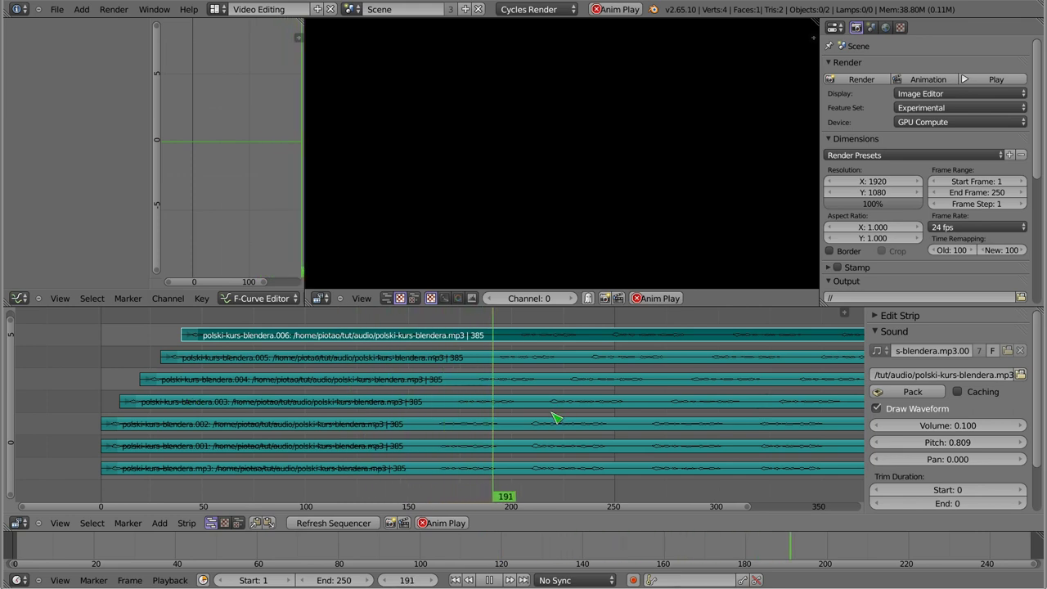
pyautogui.press('Escape')
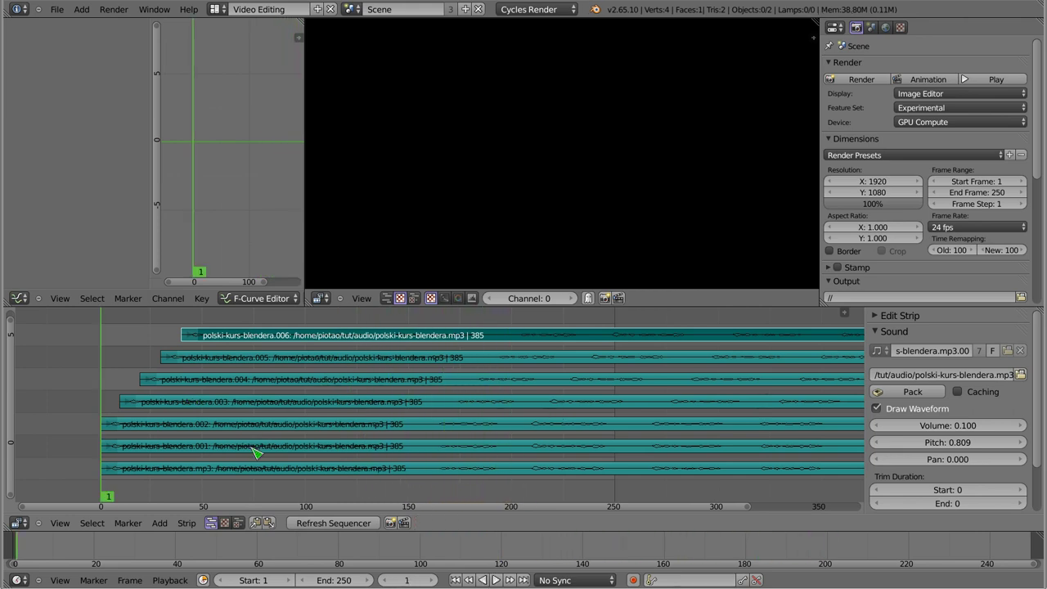
# Step: Delete all six copy strips, leaving only the original sound strip
pyautogui.keyDown('shift'); pyautogui.rightClick(257, 448); pyautogui.keyUp('shift')
pyautogui.keyDown('shift'); pyautogui.rightClick(261, 426); pyautogui.keyUp('shift')
pyautogui.keyDown('shift'); pyautogui.rightClick(271, 401); pyautogui.keyUp('shift')
pyautogui.keyDown('shift'); pyautogui.rightClick(284, 380); pyautogui.keyUp('shift')
pyautogui.keyDown('shift'); pyautogui.rightClick(294, 358); pyautogui.keyUp('shift')
pyautogui.keyDown('shift'); pyautogui.rightClick(301, 336); pyautogui.keyUp('shift')
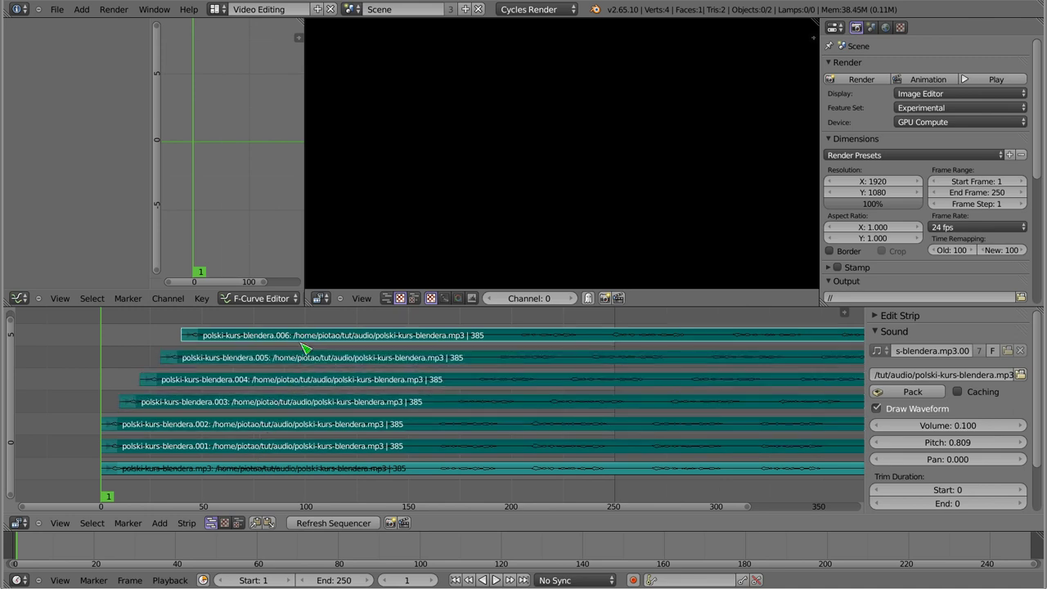
pyautogui.press('x')
pyautogui.click(299, 377)
pyautogui.keyDown('ctrl'); pyautogui.moveTo(248, 471); pyautogui.dragTo(368, 401, button='middle'); pyautogui.keyUp('ctrl')
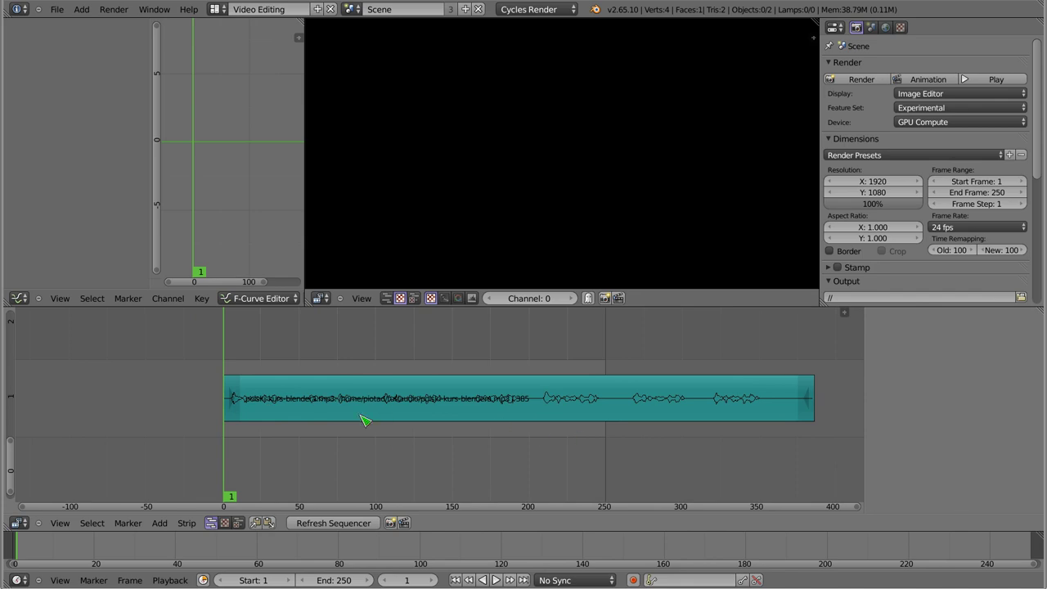
# Step: Keyframe the strip's pitch at 1.000 on frames 1 and 50 and 0.500 on frame 25
pyautogui.rightClick(365, 416)
pyautogui.click(1025, 448)
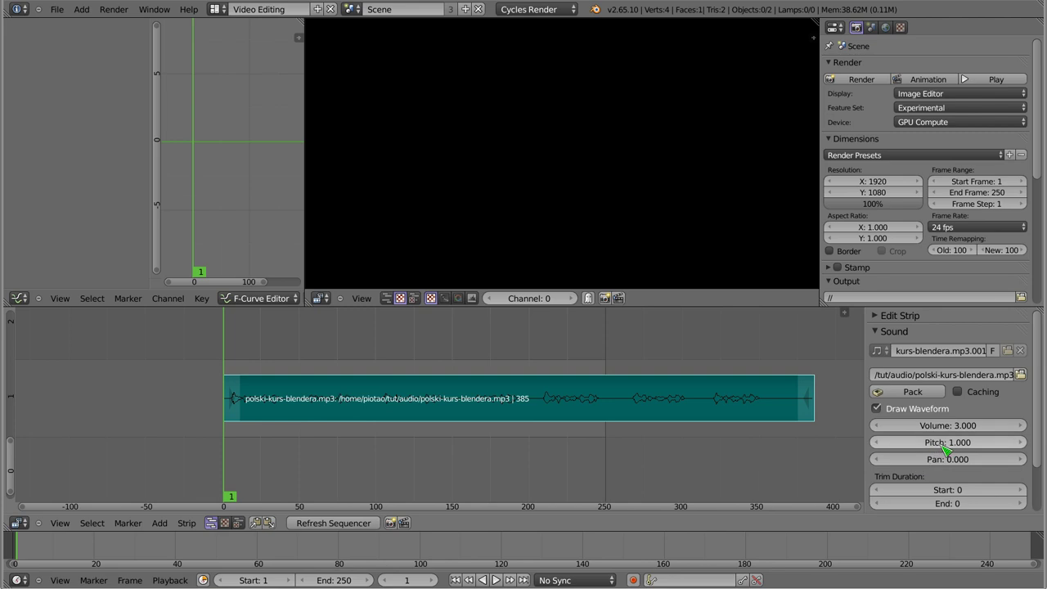
pyautogui.press('i')
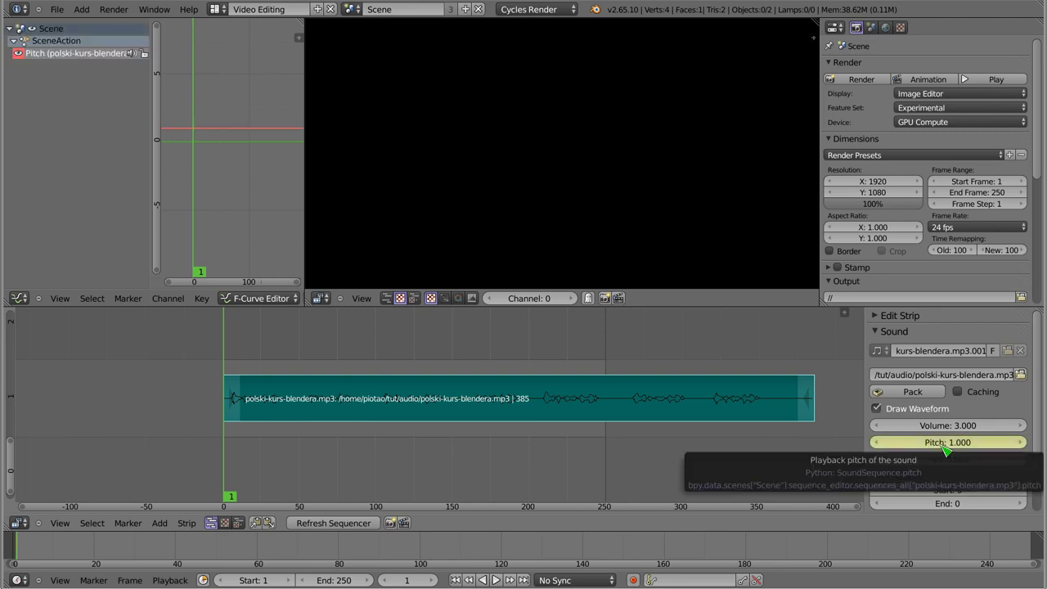
pyautogui.moveTo(224, 370); pyautogui.dragTo(303, 372)
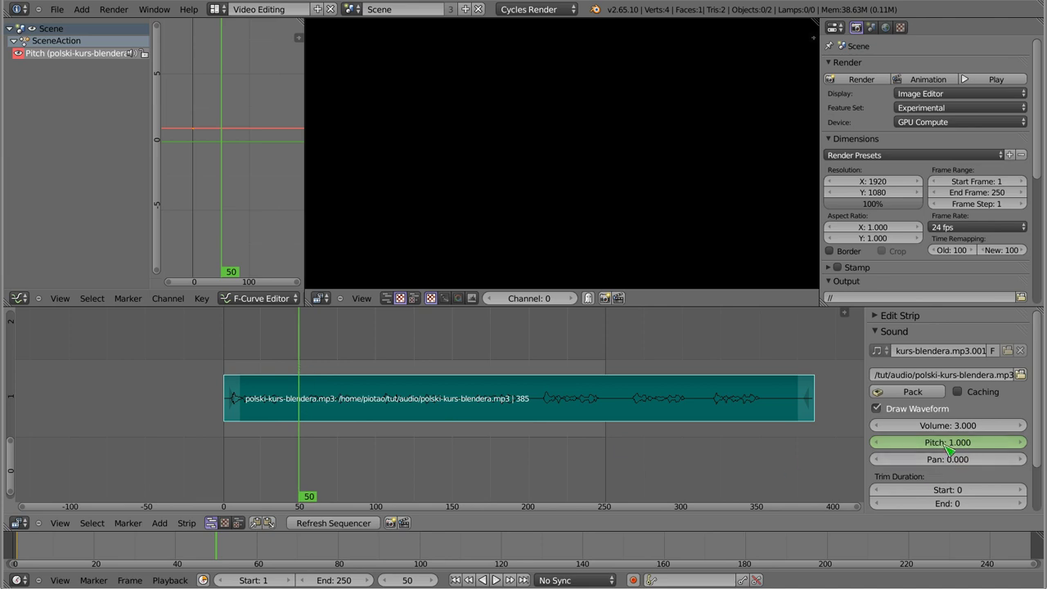
pyautogui.press('i')
pyautogui.click(262, 361)
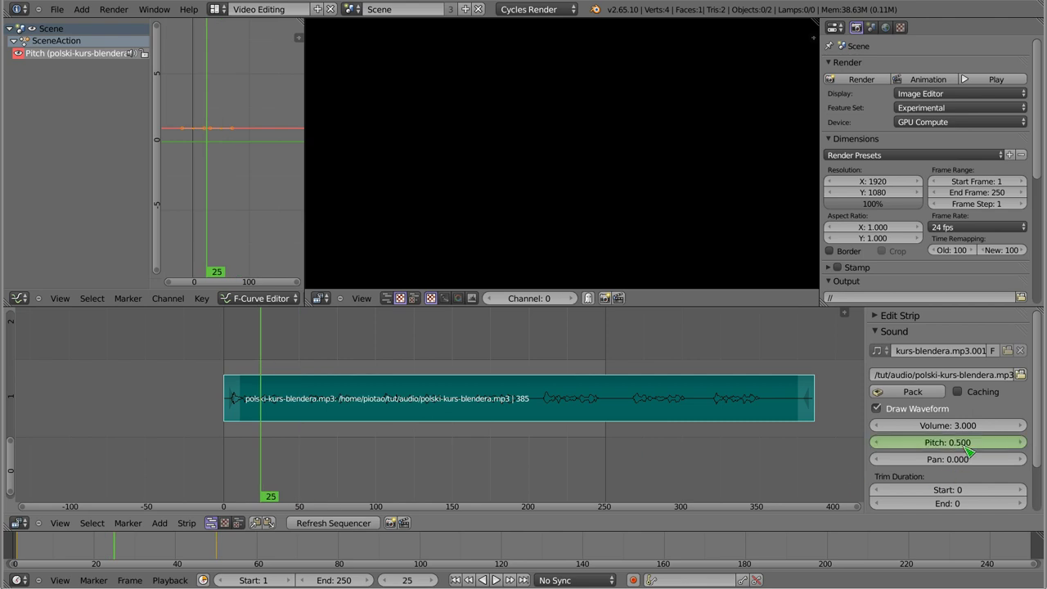
pyautogui.press('i')
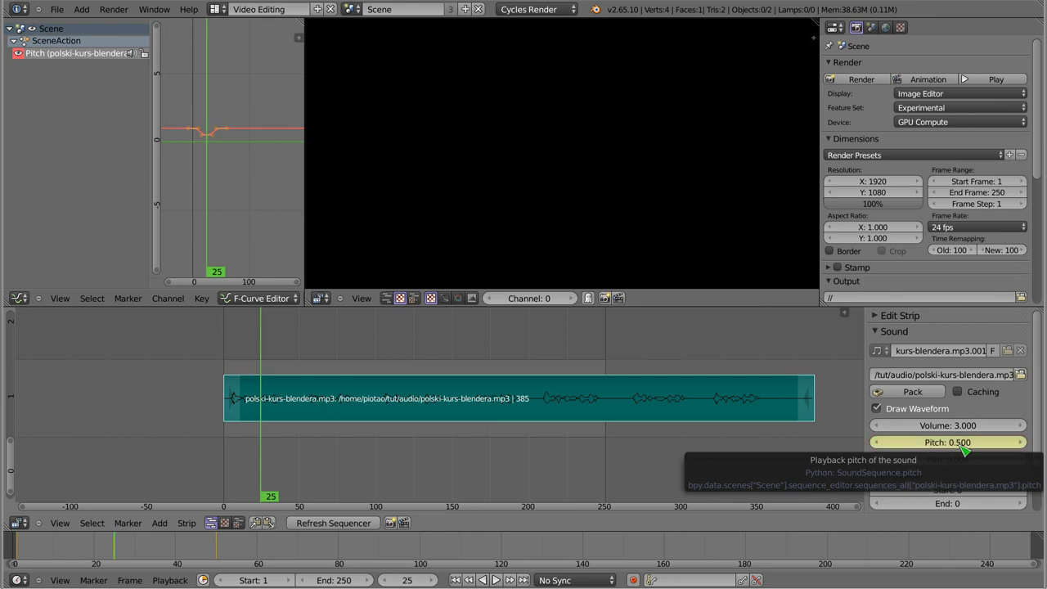
pyautogui.hotkey('shift', 'Left')
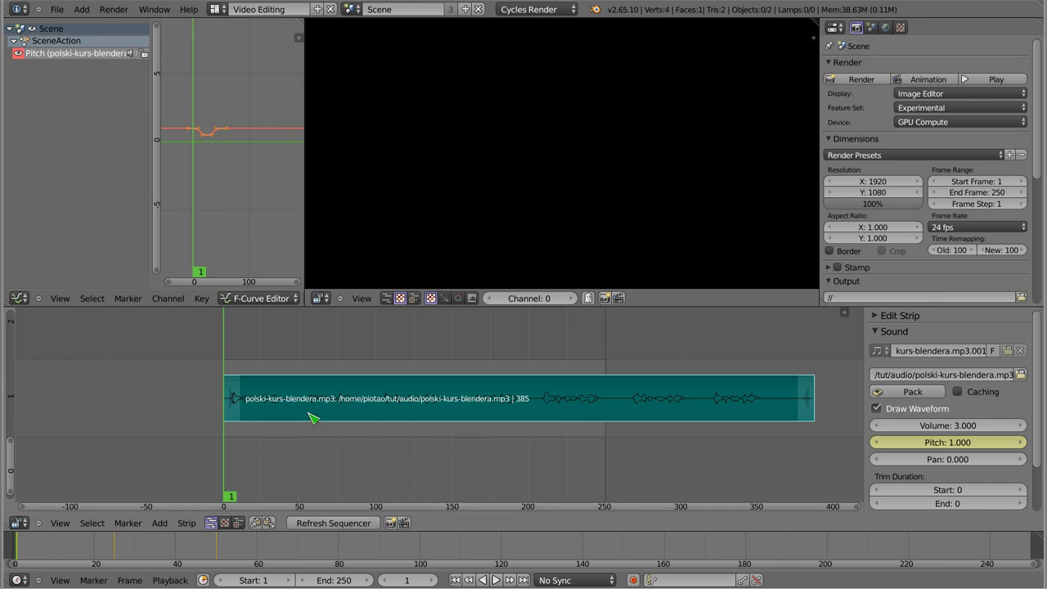
# Step: Change the frame 25 pitch keyframe from 0.500 to 0.800 and listen to the gentler dip
pyautogui.hotkey('alt', 'a')
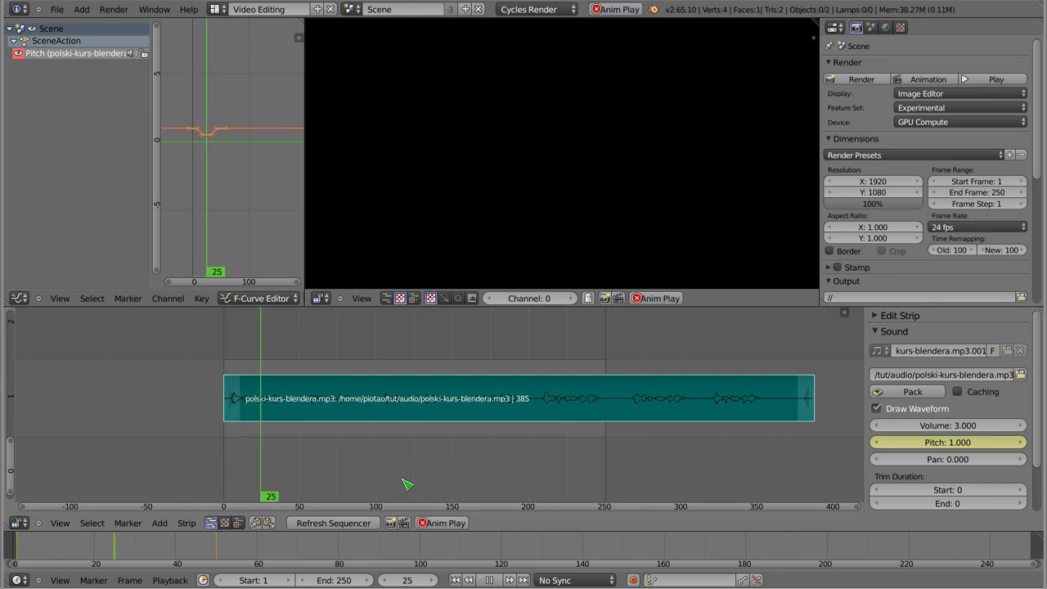
pyautogui.press('Escape')
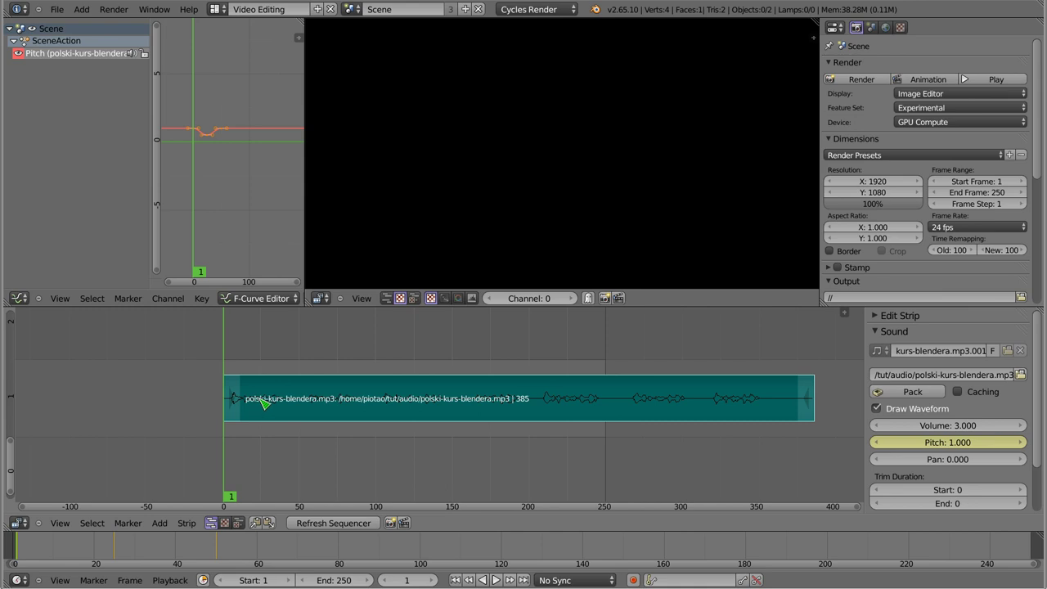
pyautogui.press('Up')
pyautogui.moveTo(942, 442); pyautogui.dragTo(956, 444)
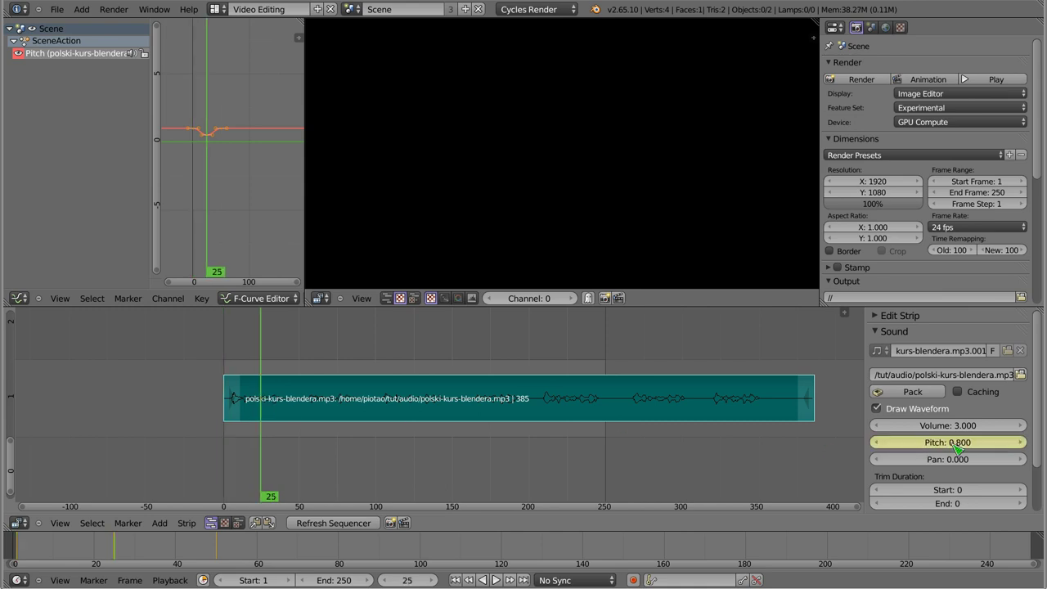
pyautogui.click(222, 415)
pyautogui.hotkey('alt', 'a')
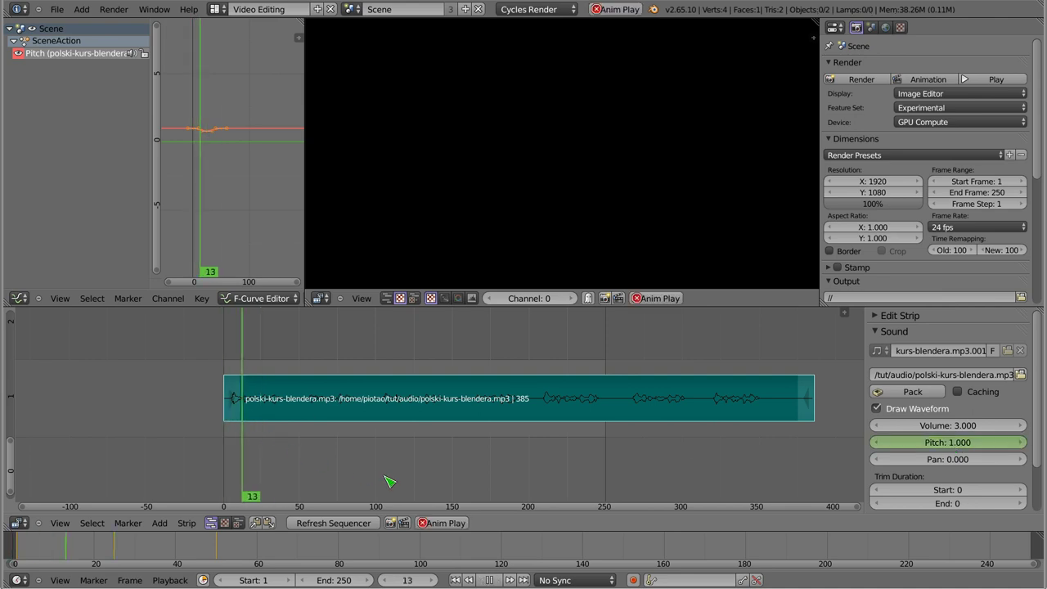
pyautogui.press('Escape')
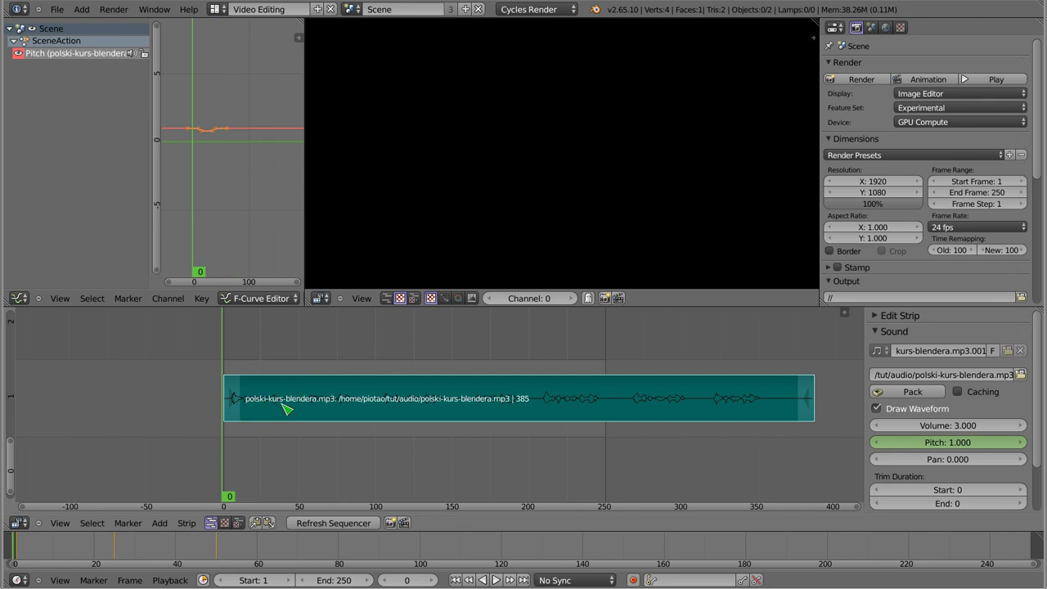
pyautogui.keyDown('ctrl'); pyautogui.moveTo(247, 112); pyautogui.dragTo(226, 202, button='middle'); pyautogui.keyUp('ctrl')
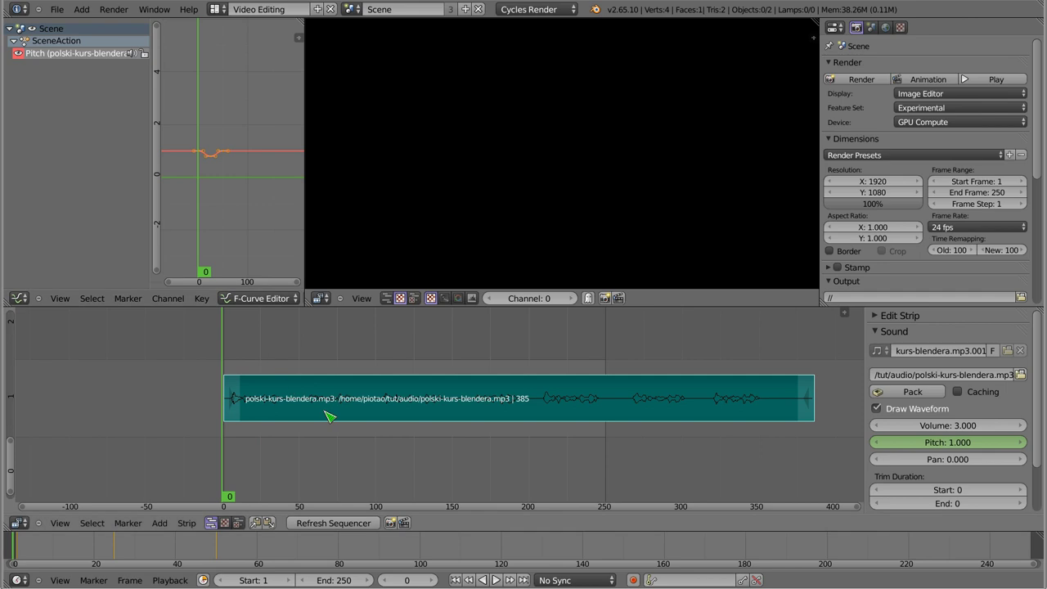
# Step: Duplicate the sound strip onto channel 2
pyautogui.press('Home')
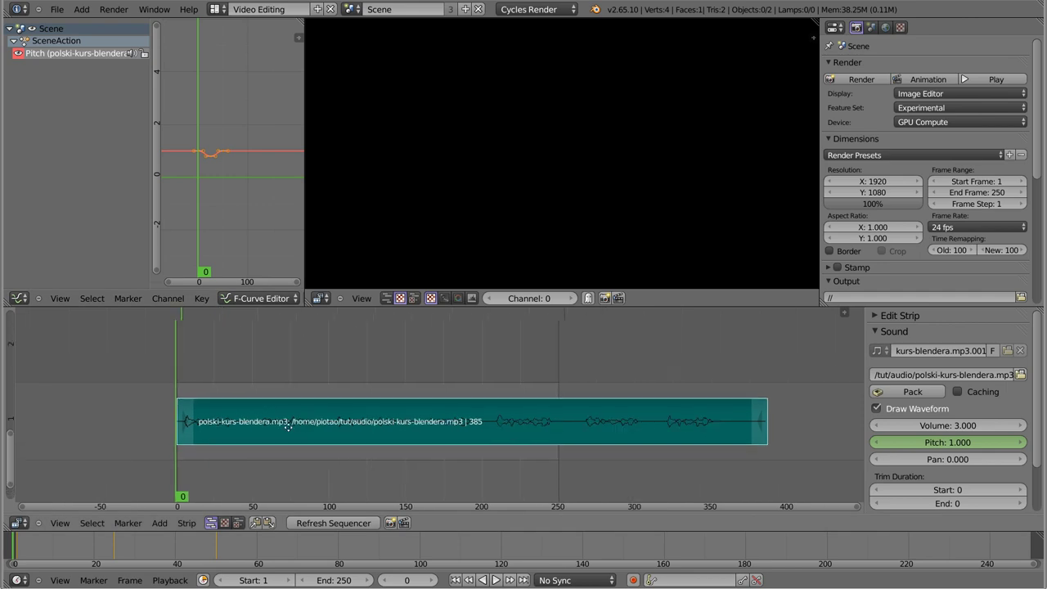
pyautogui.hotkey('shift', 'd')
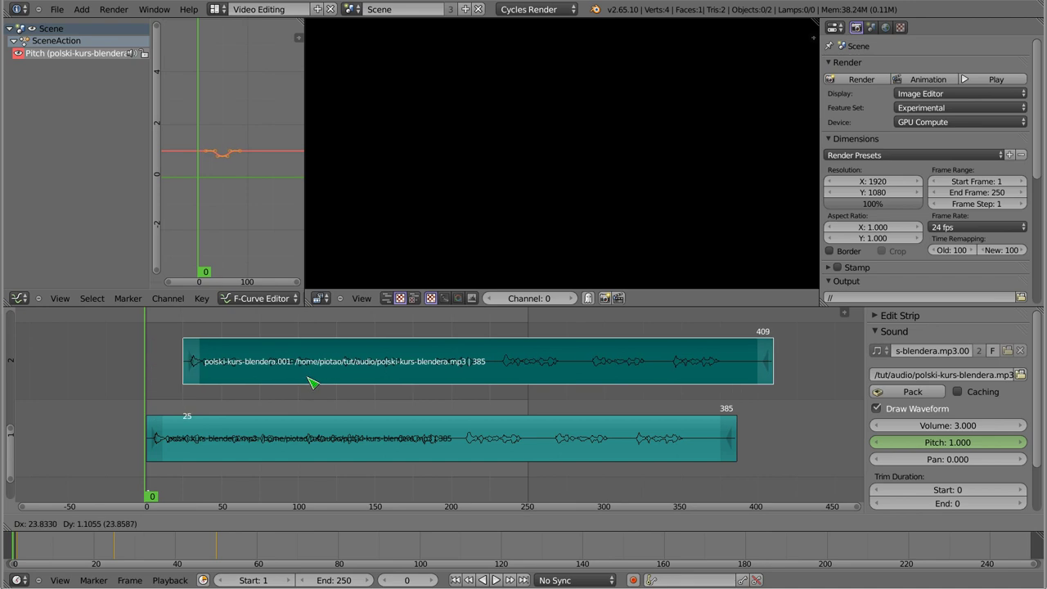
pyautogui.click(312, 381)
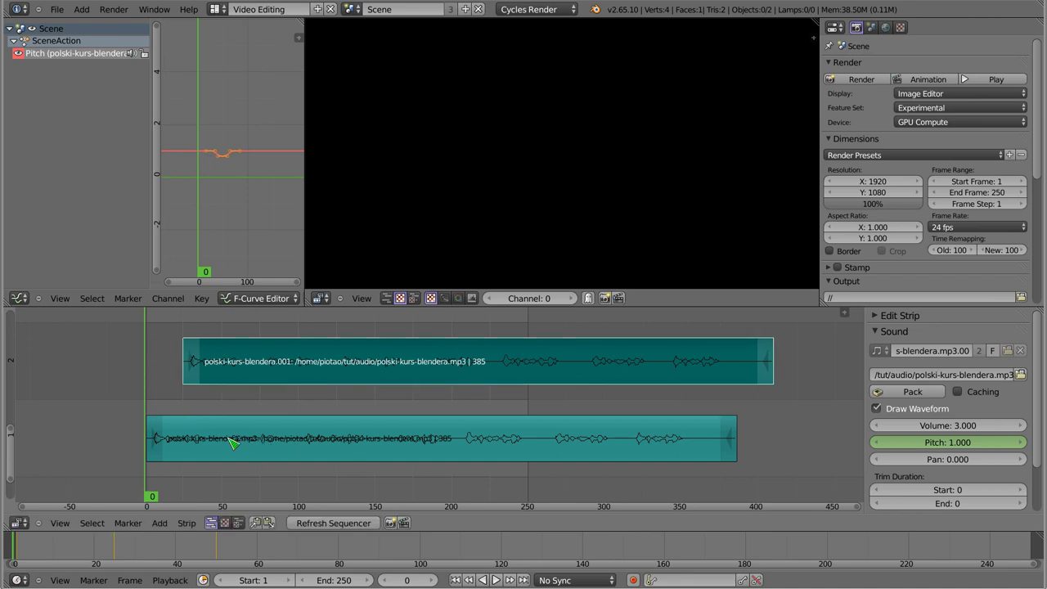
# Step: Cut the lower strip at frame 50 and the upper strip at frame 100
pyautogui.rightClick(231, 439)
pyautogui.moveTo(227, 439); pyautogui.dragTo(222, 439)
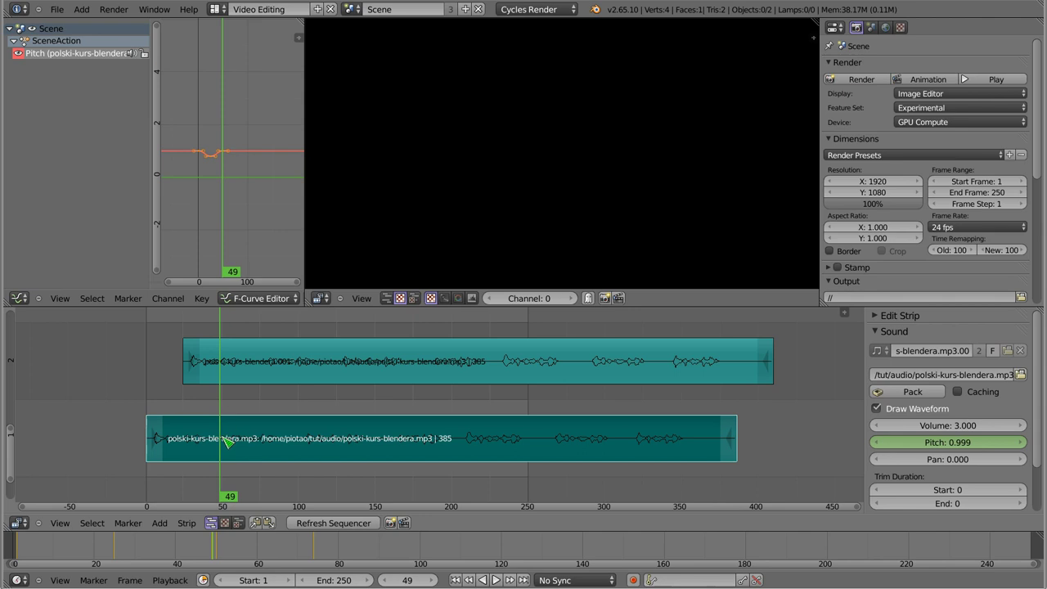
pyautogui.press('Right')
pyautogui.press('k')
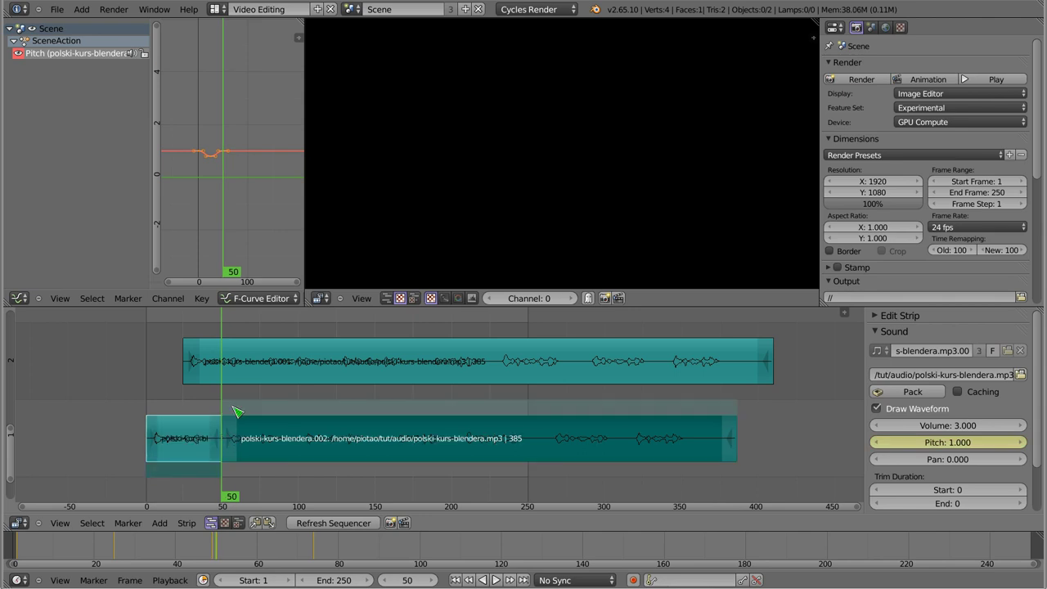
pyautogui.press('Up')
pyautogui.press('Up')
pyautogui.rightClick(304, 364)
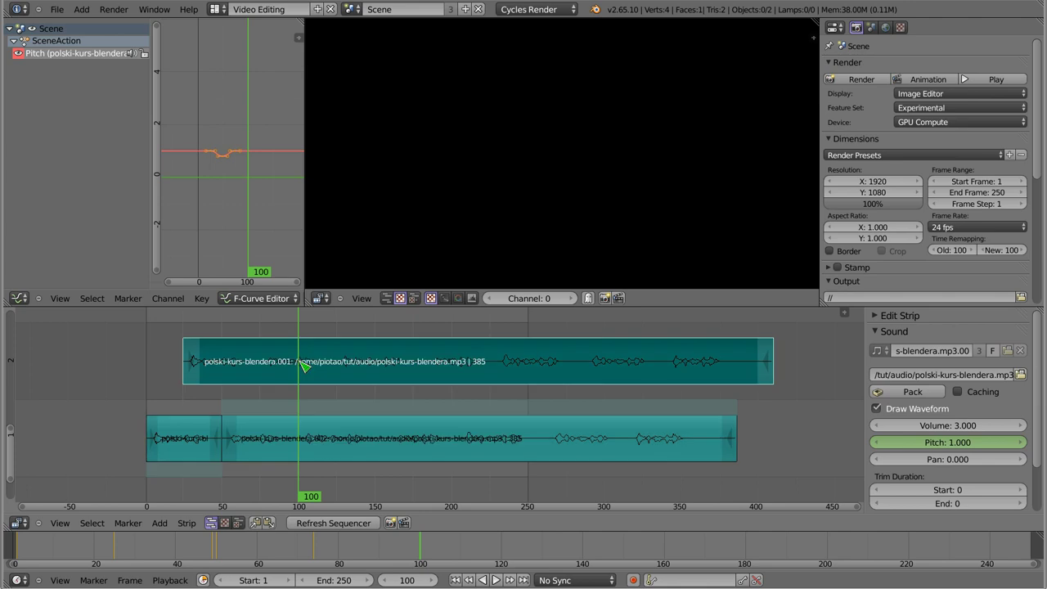
pyautogui.press('k')
# Step: Delete the leftover pieces beyond the cuts and select both short strips
pyautogui.press('x')
pyautogui.click(370, 378)
pyautogui.rightClick(367, 446)
pyautogui.press('x')
pyautogui.click(367, 446)
pyautogui.keyDown('ctrl'); pyautogui.moveTo(238, 421); pyautogui.dragTo(323, 417, button='middle'); pyautogui.keyUp('ctrl')
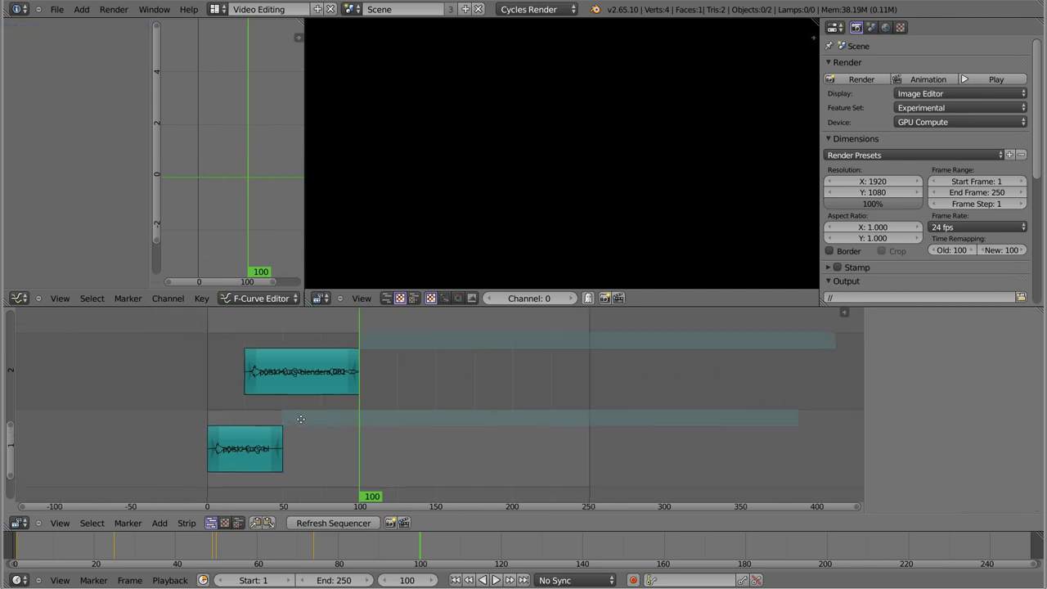
pyautogui.keyDown('ctrl'); pyautogui.hscroll(-3, 323, 417); pyautogui.keyUp('ctrl')
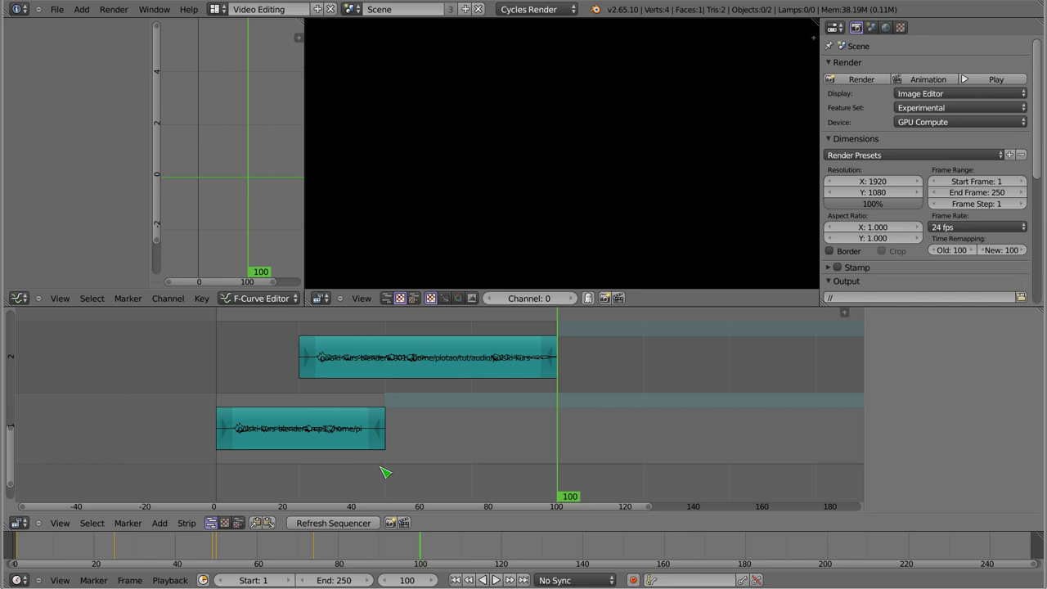
pyautogui.rightClick(315, 437)
pyautogui.keyDown('shift'); pyautogui.rightClick(370, 368); pyautogui.keyUp('shift')
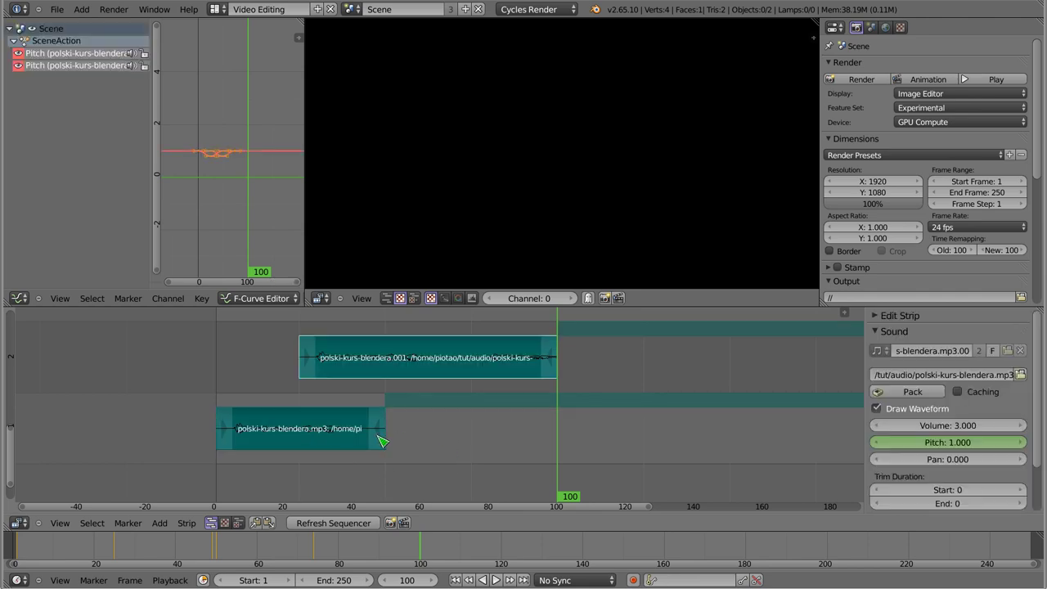
pyautogui.click(188, 524)
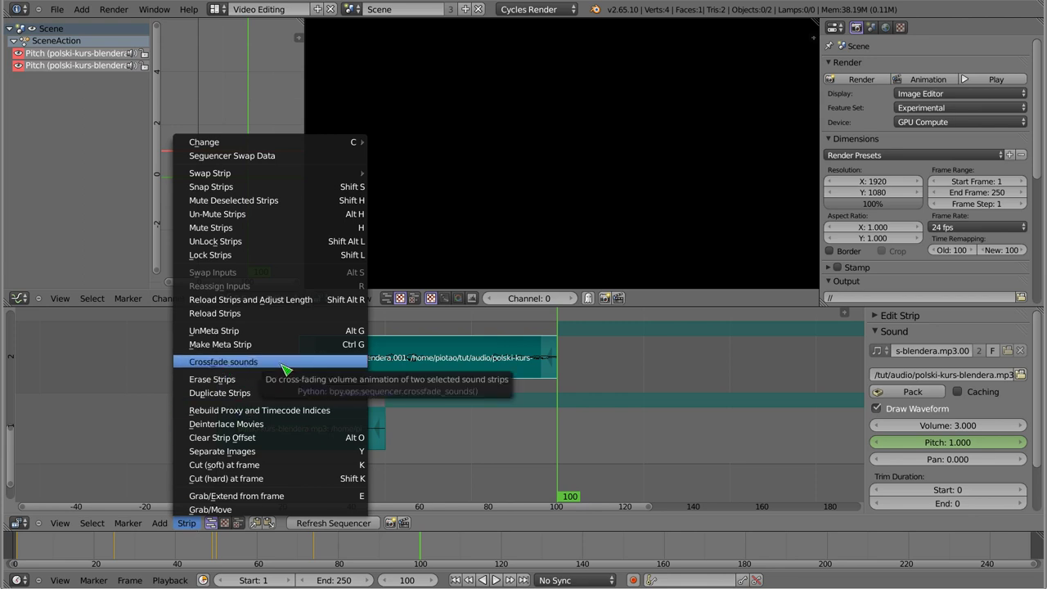
# Step: Apply Crossfade Sounds to the two selected strips and frame their pitch and volume curves
pyautogui.click(286, 369)
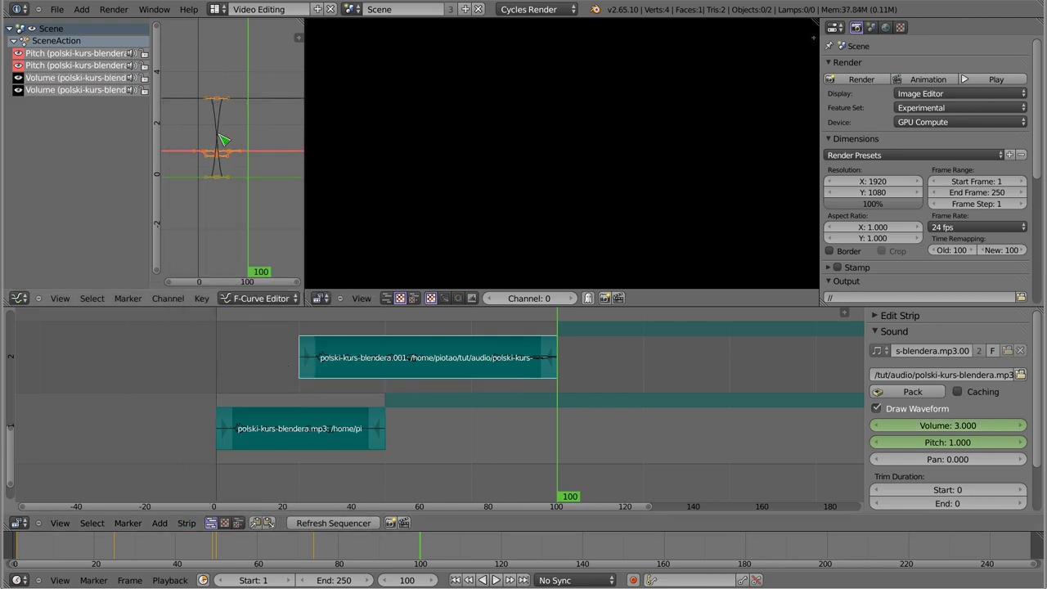
pyautogui.press('Home')
pyautogui.keyDown('ctrl'); pyautogui.moveTo(249, 118); pyautogui.dragTo(254, 150, button='middle'); pyautogui.keyUp('ctrl')
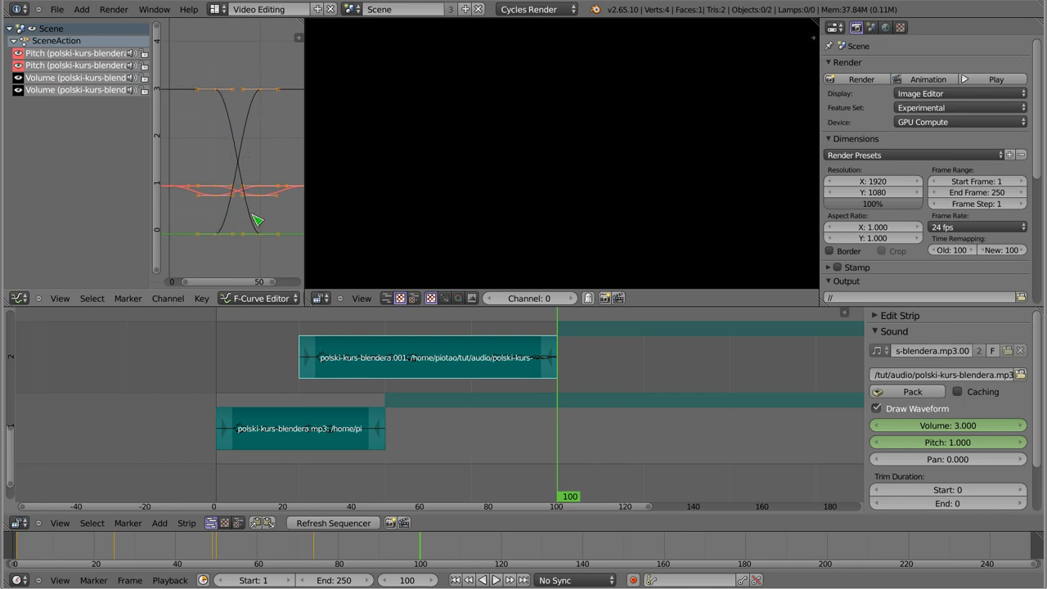
# Step: Play the crossfade from frame 1, then zoom the sequencer out to show both strips
pyautogui.click(218, 377)
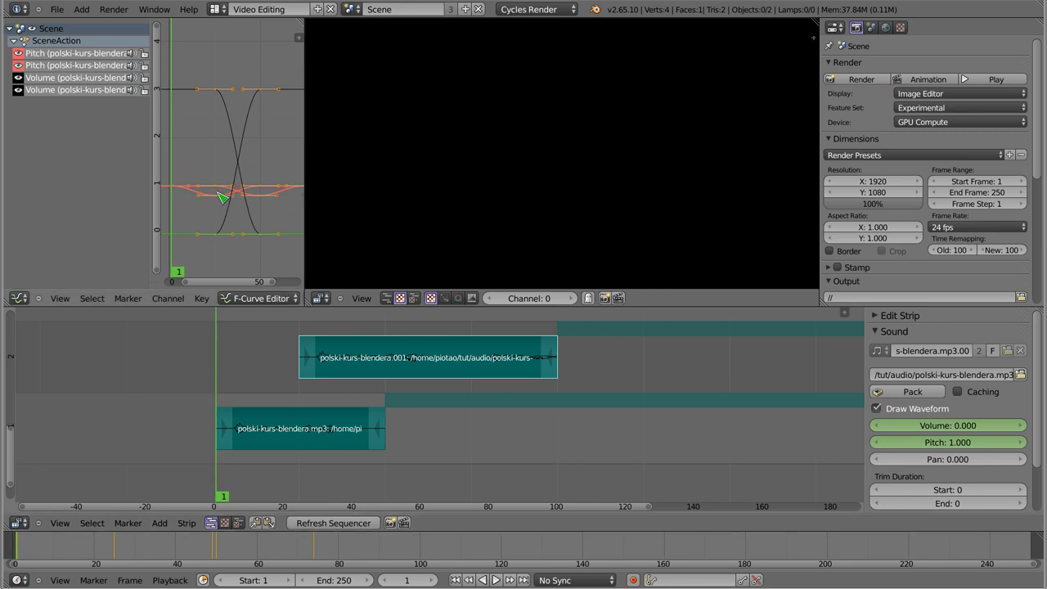
pyautogui.hotkey('alt', 'a')
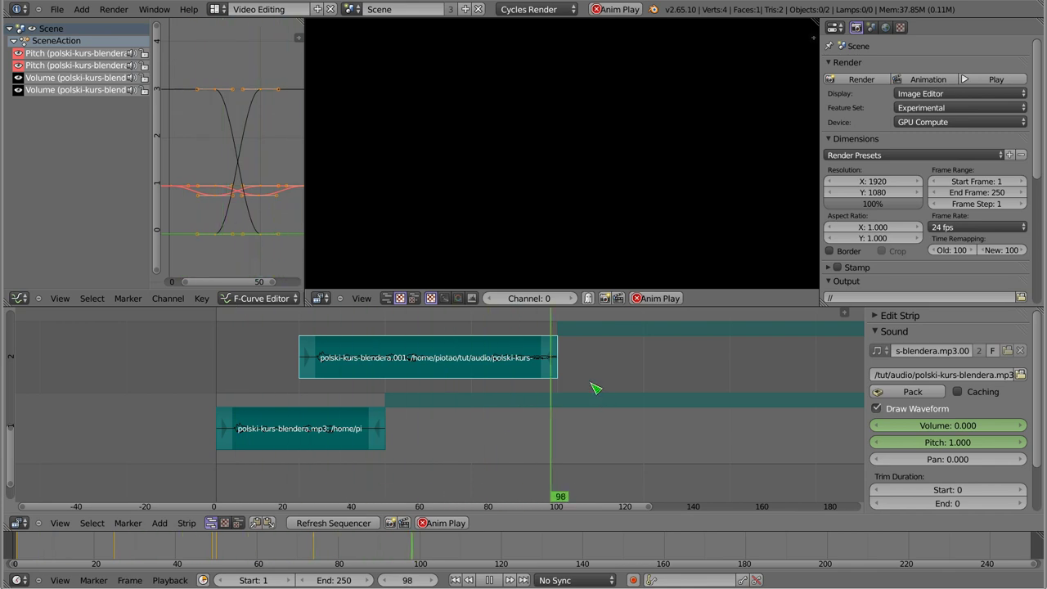
pyautogui.press('Escape')
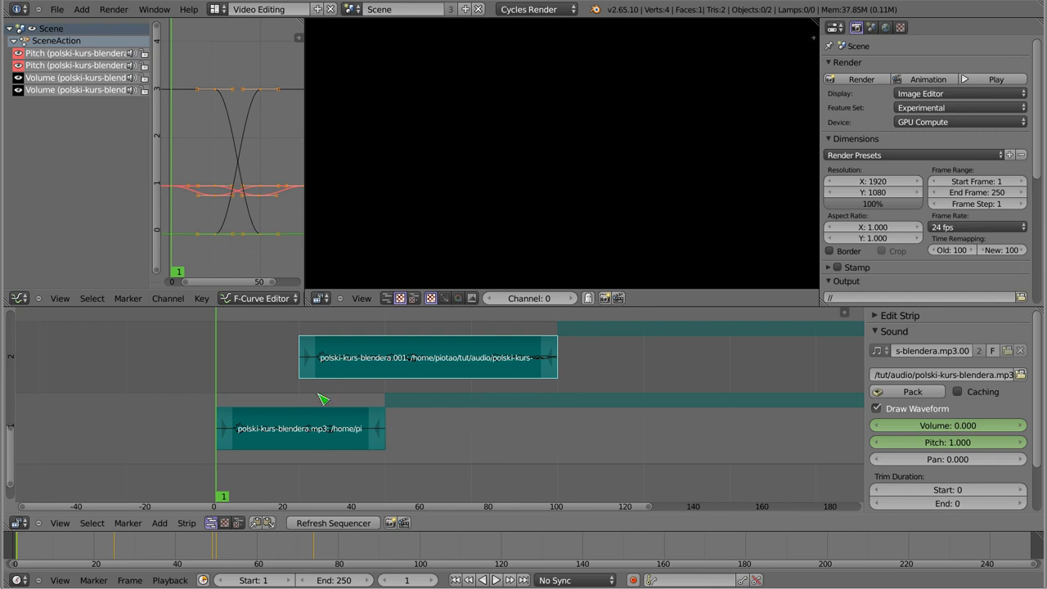
pyautogui.keyDown('ctrl'); pyautogui.moveTo(395, 387); pyautogui.dragTo(307, 396, button='middle'); pyautogui.keyUp('ctrl')
# Step: Erase both selected polski-kurs-blendera sound strips with X
pyautogui.press('x')
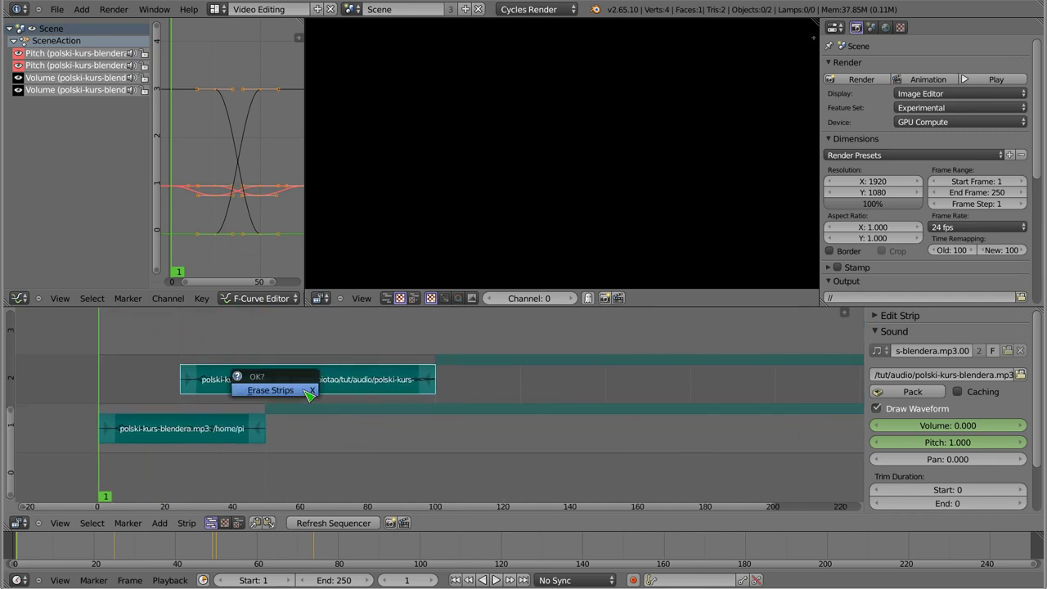
pyautogui.click(303, 392)
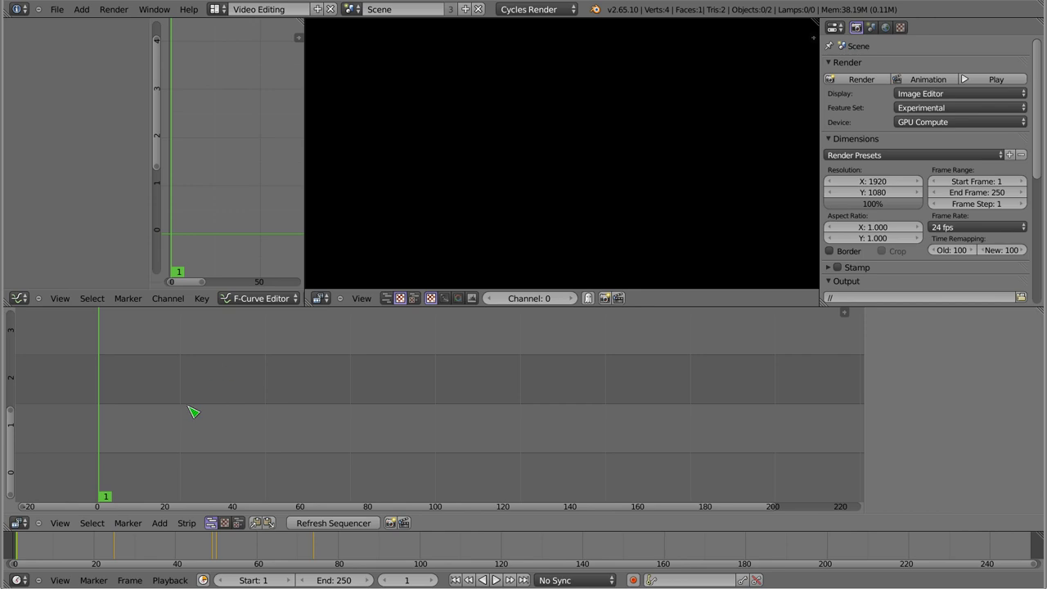